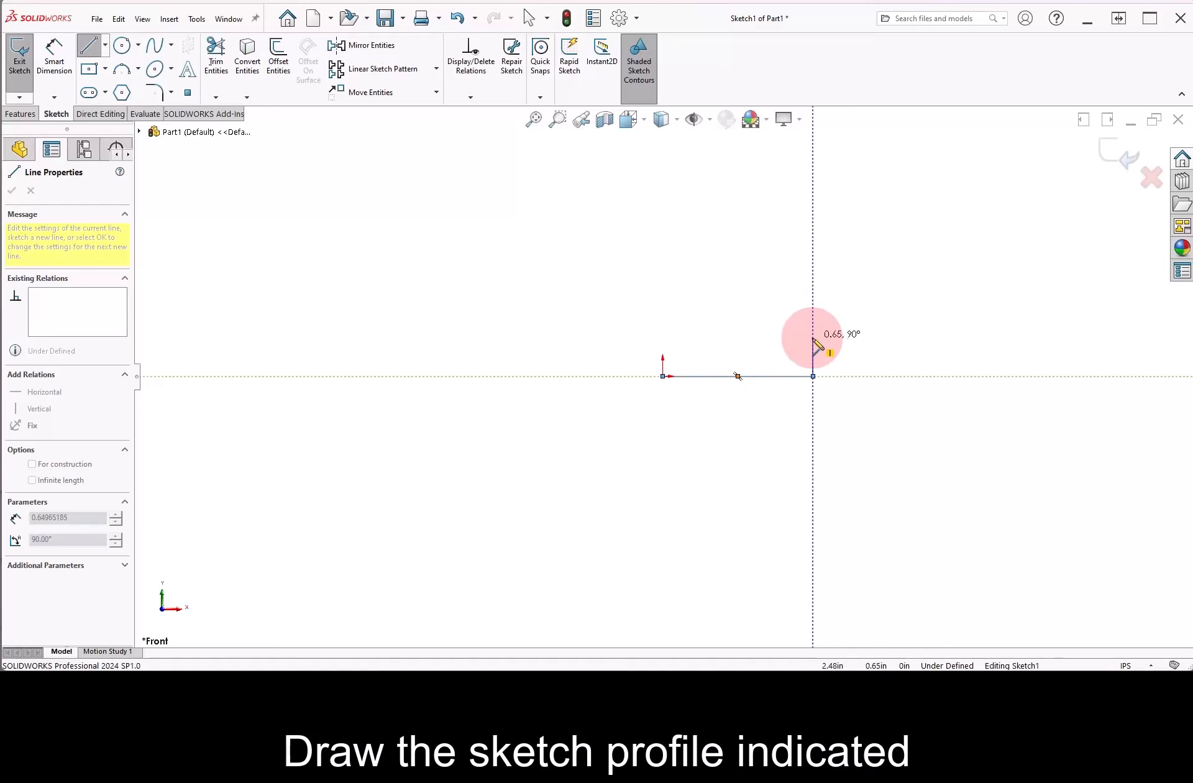
Step: Complete the bent-arm line profile with a vertical end about 0.64 in high and a slanted arm, closing it at the origin
{"action": "left_click", "coordinate": [812, 337]}
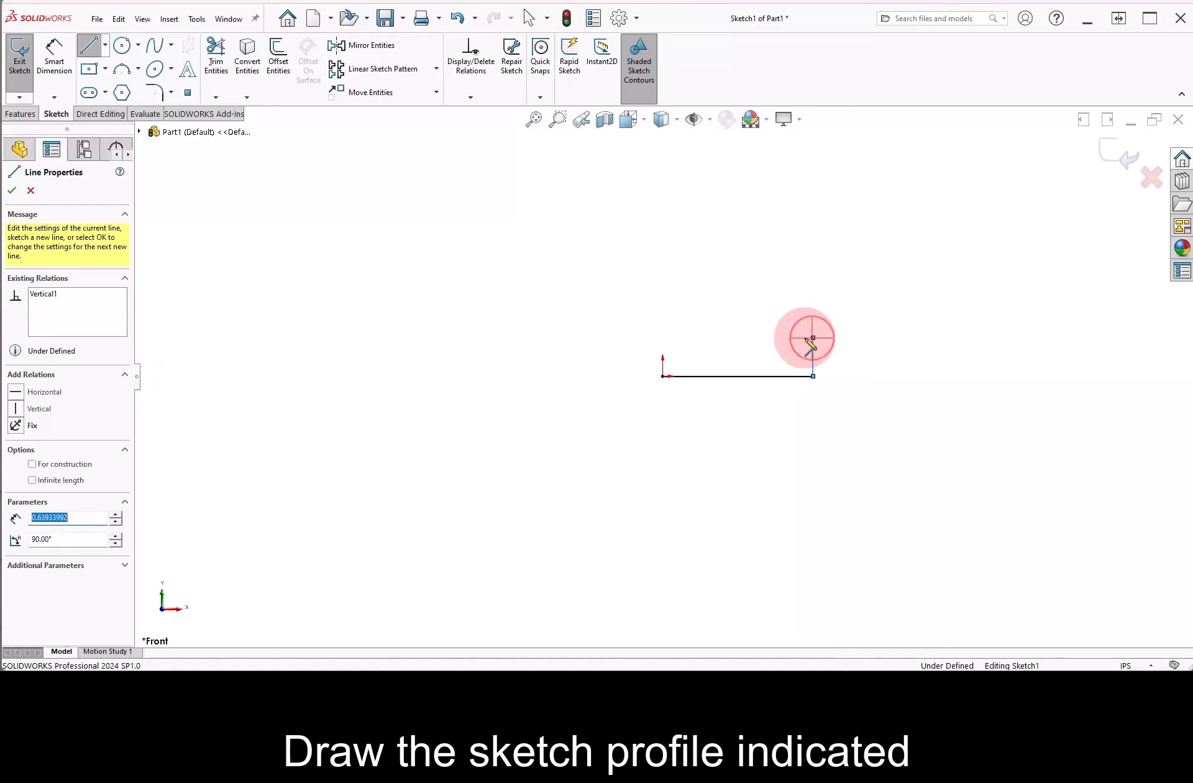
{"action": "left_click", "coordinate": [685, 337]}
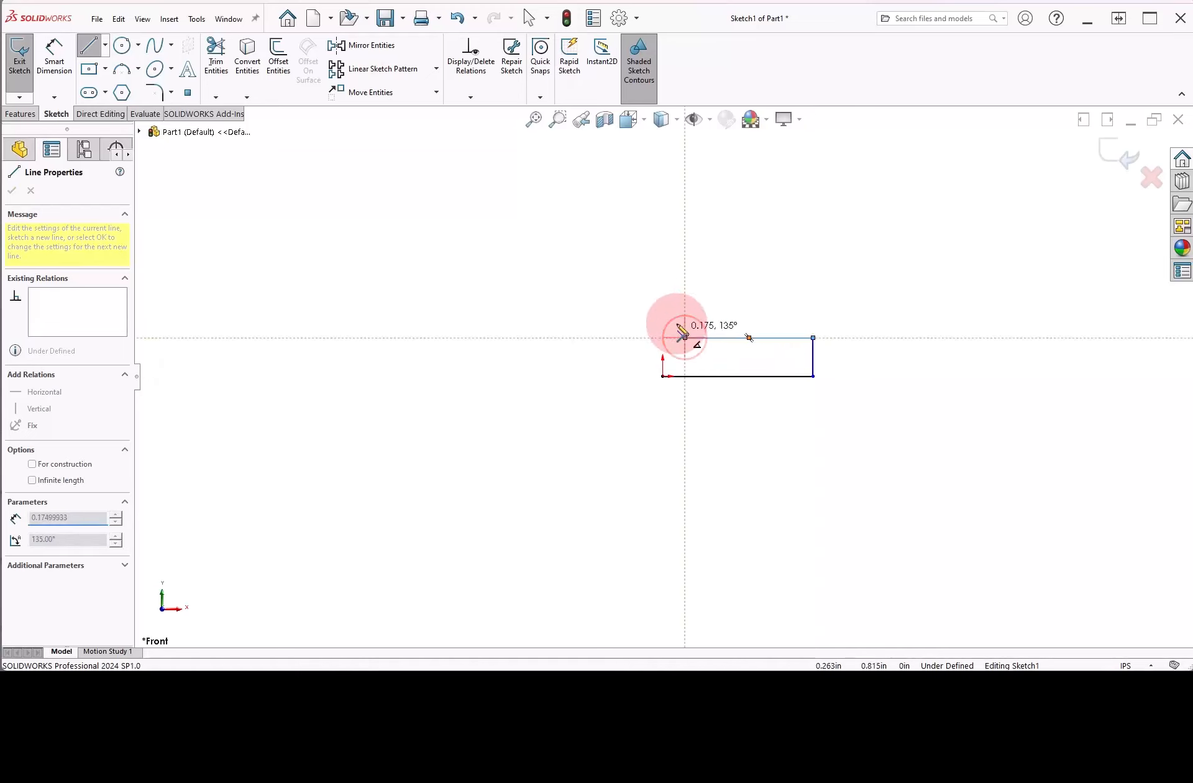
{"action": "left_click", "coordinate": [618, 247]}
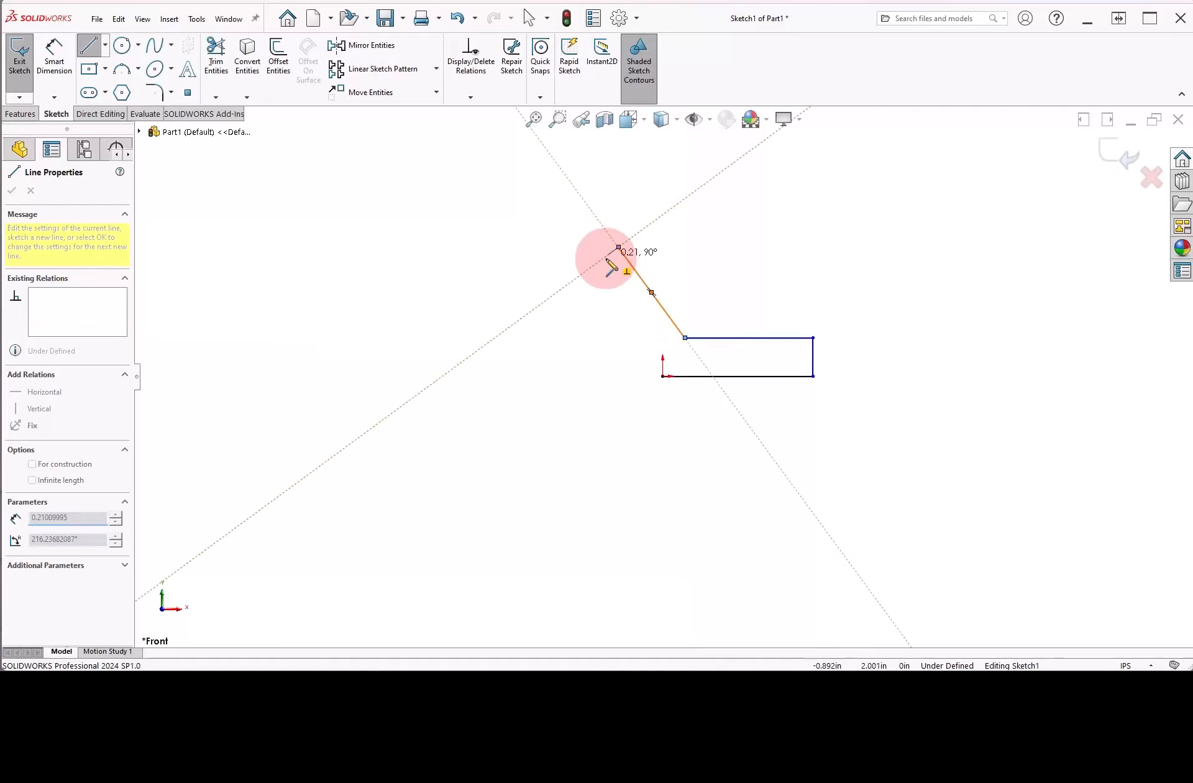
{"action": "left_click", "coordinate": [580, 274]}
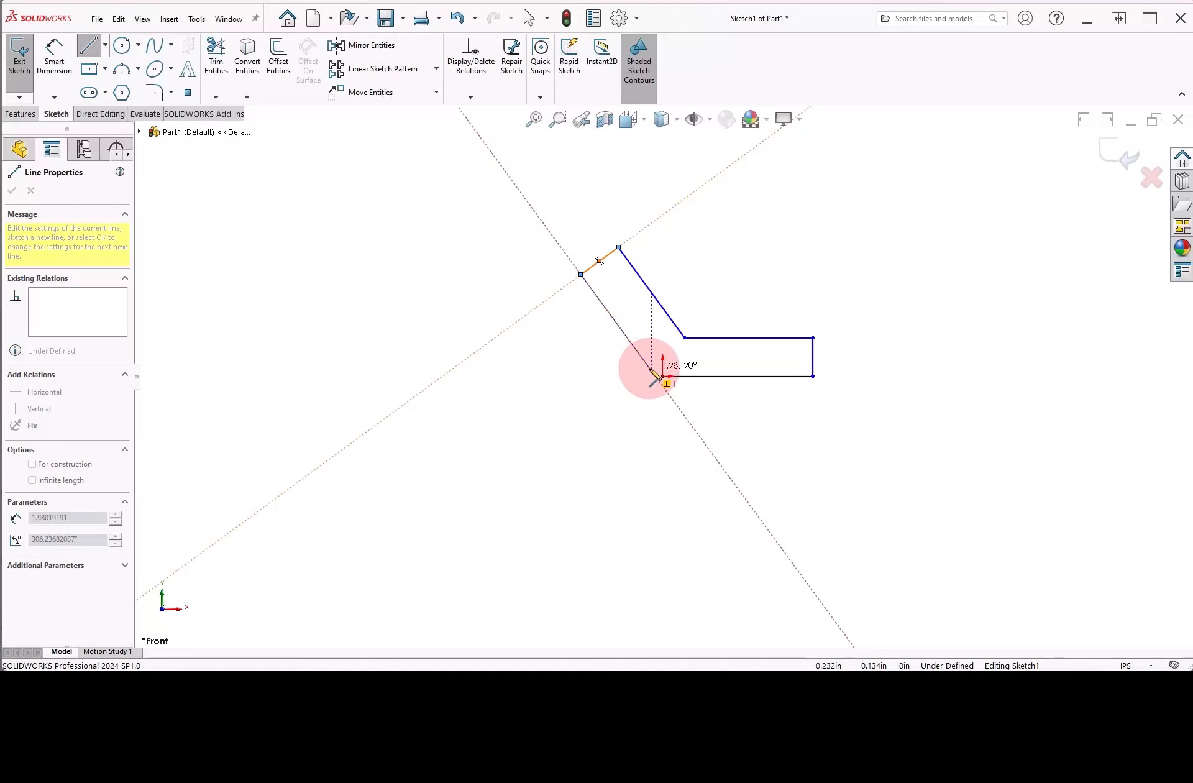
{"action": "right_click", "coordinate": [640, 404]}
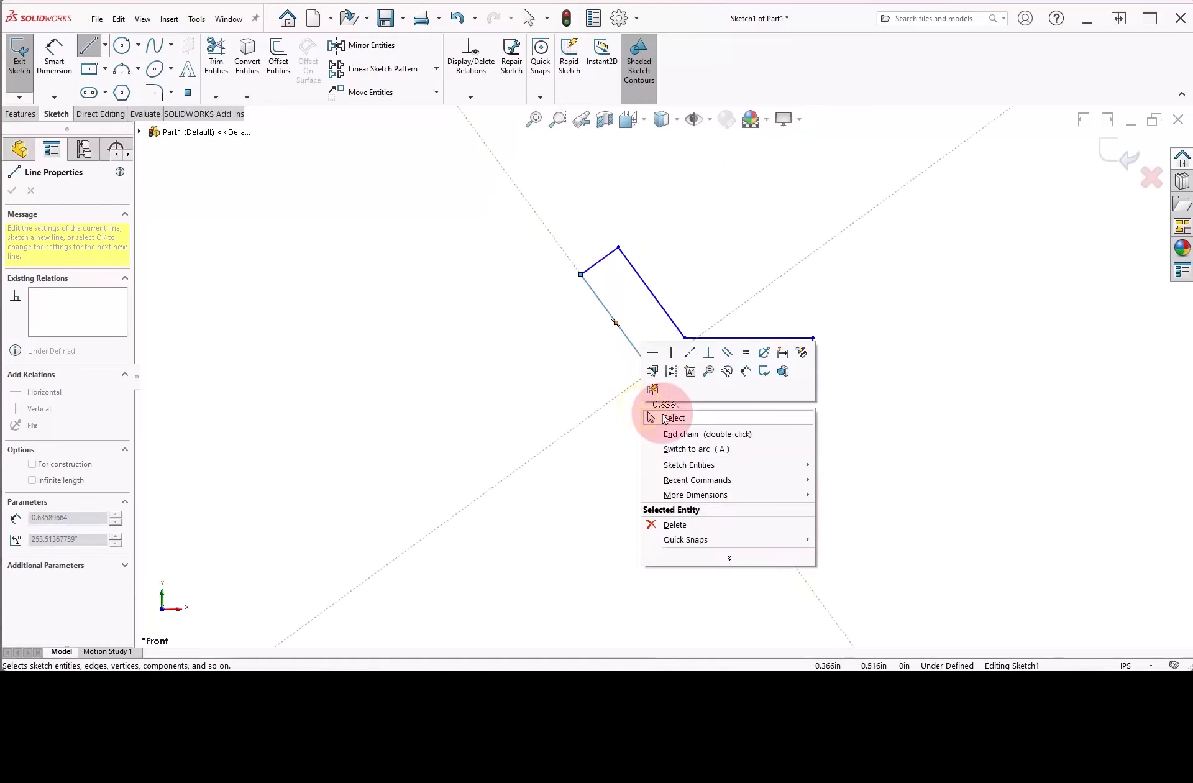
{"action": "left_click", "coordinate": [665, 419]}
{"action": "mouse_move", "coordinate": [651, 372]}
{"action": "left_mouse_down"}
{"action": "mouse_move", "coordinate": [647, 398]}
{"action": "mouse_move", "coordinate": [663, 376]}
{"action": "left_mouse_up"}
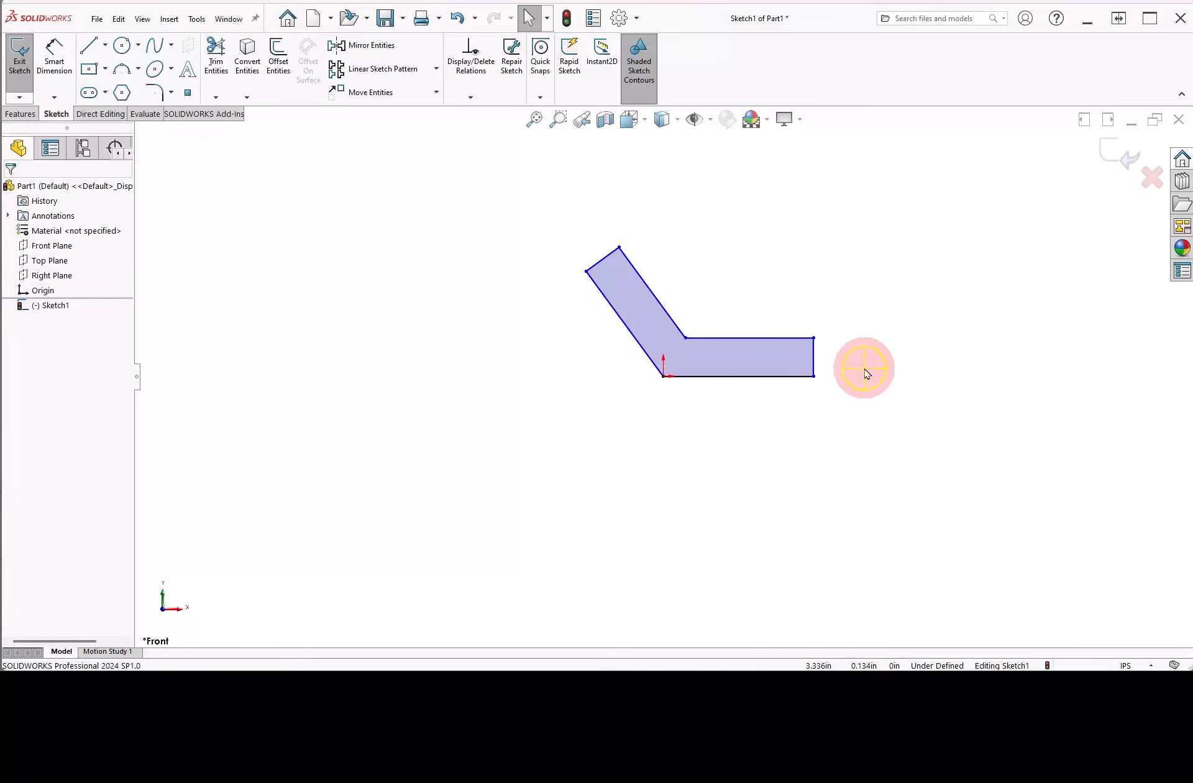
Step: Dimension the vertical end edge of the horizontal arm to 0.75 in
{"action": "mouse_move", "coordinate": [865, 368]}
{"action": "right_mouse_down"}
{"action": "mouse_move", "coordinate": [859, 318]}
{"action": "mouse_move", "coordinate": [824, 369]}
{"action": "right_mouse_up"}
{"action": "left_click", "coordinate": [816, 362]}
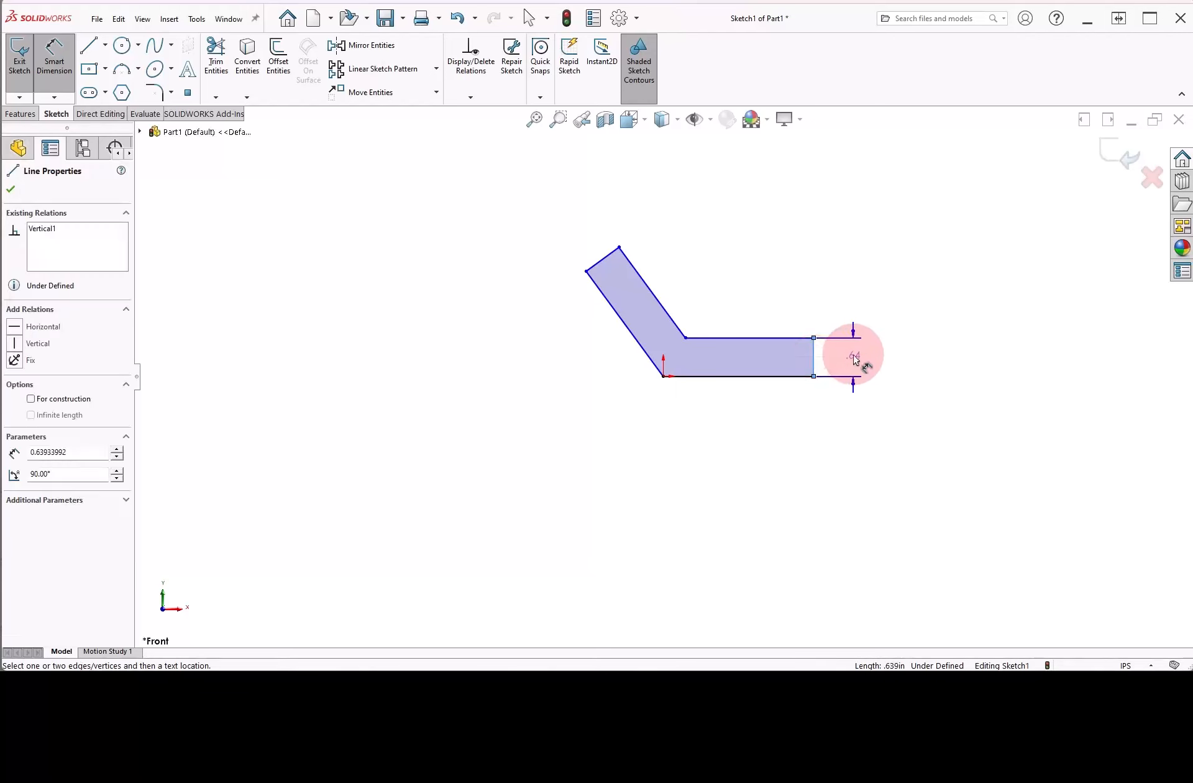
{"action": "left_click", "coordinate": [858, 362]}
{"action": "type", "text": ".75"}
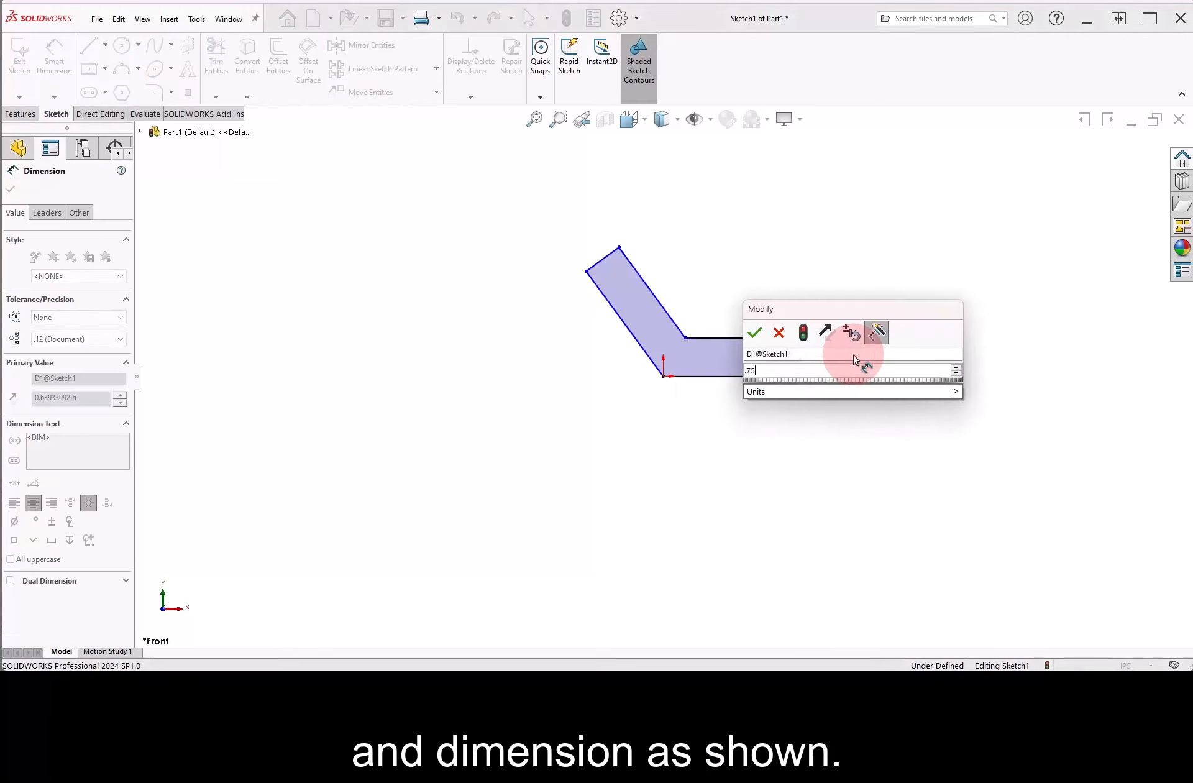
{"action": "key", "text": "Return"}
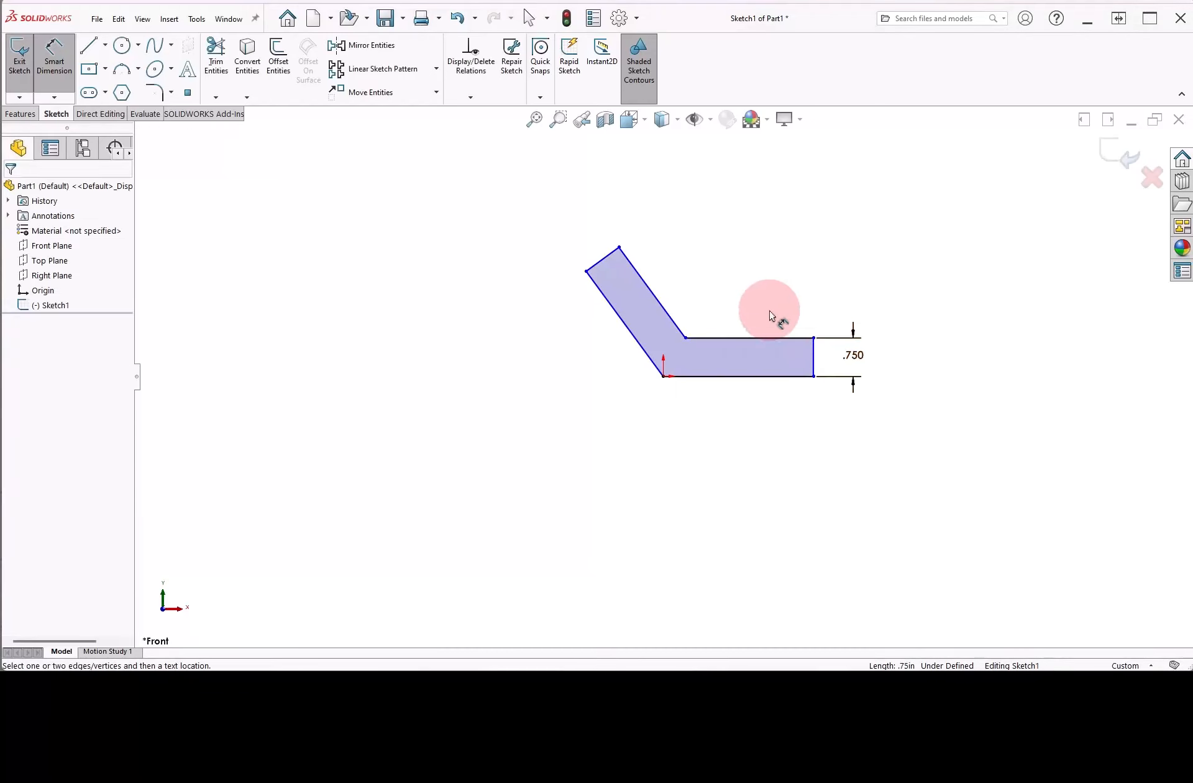
Step: Dimension the slanted arm with an end width of 0.75 in and an outer edge length of 2 in
{"action": "left_click", "coordinate": [604, 258]}
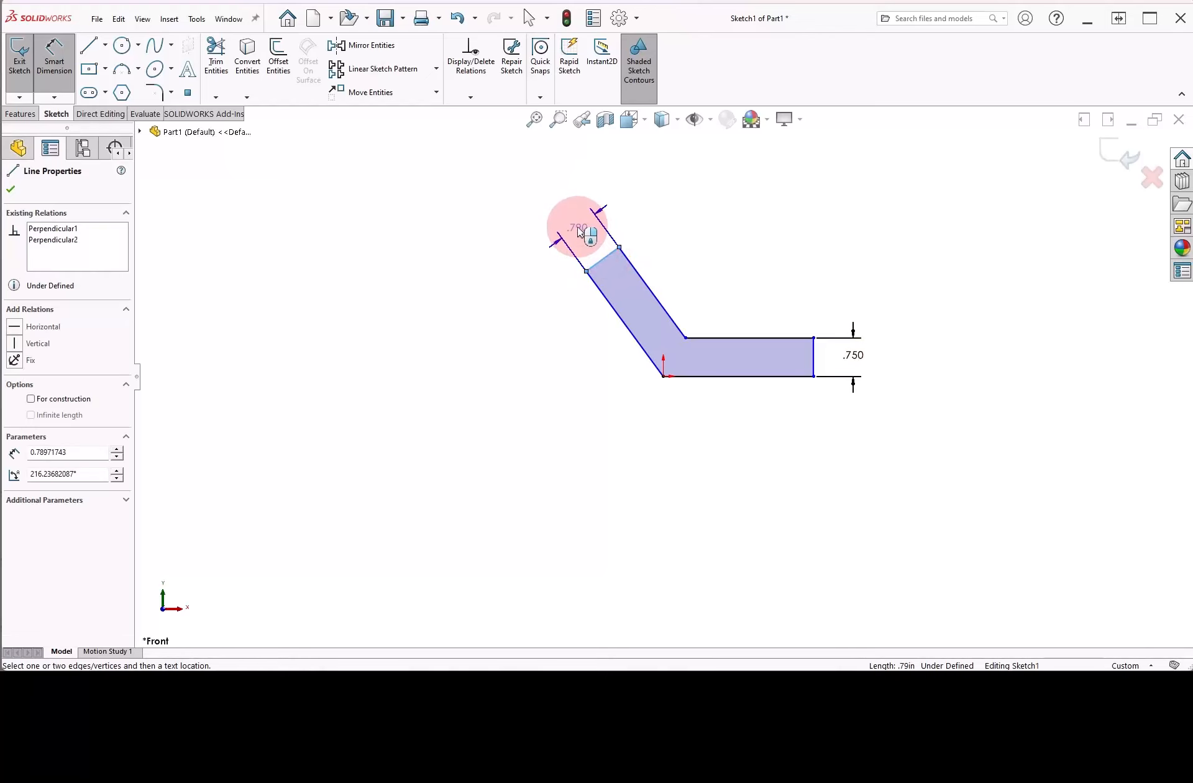
{"action": "left_click", "coordinate": [578, 230]}
{"action": "type", "text": ".75"}
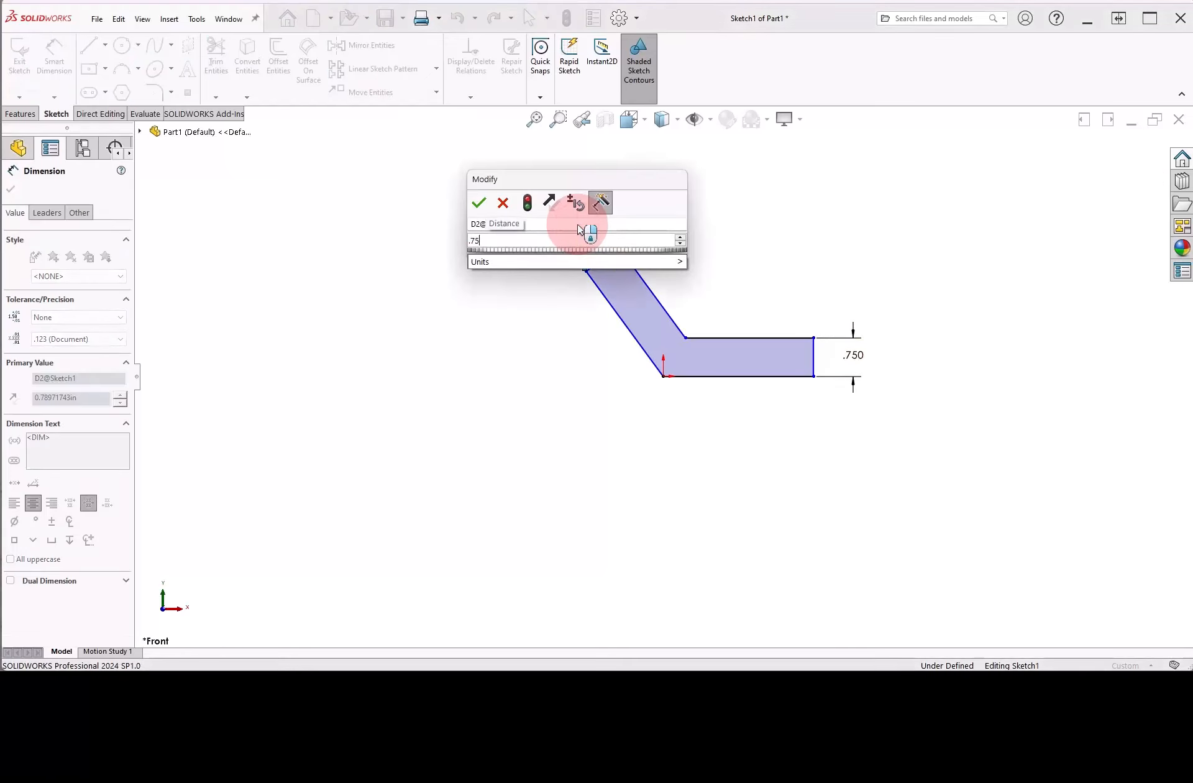
{"action": "key", "text": "Return"}
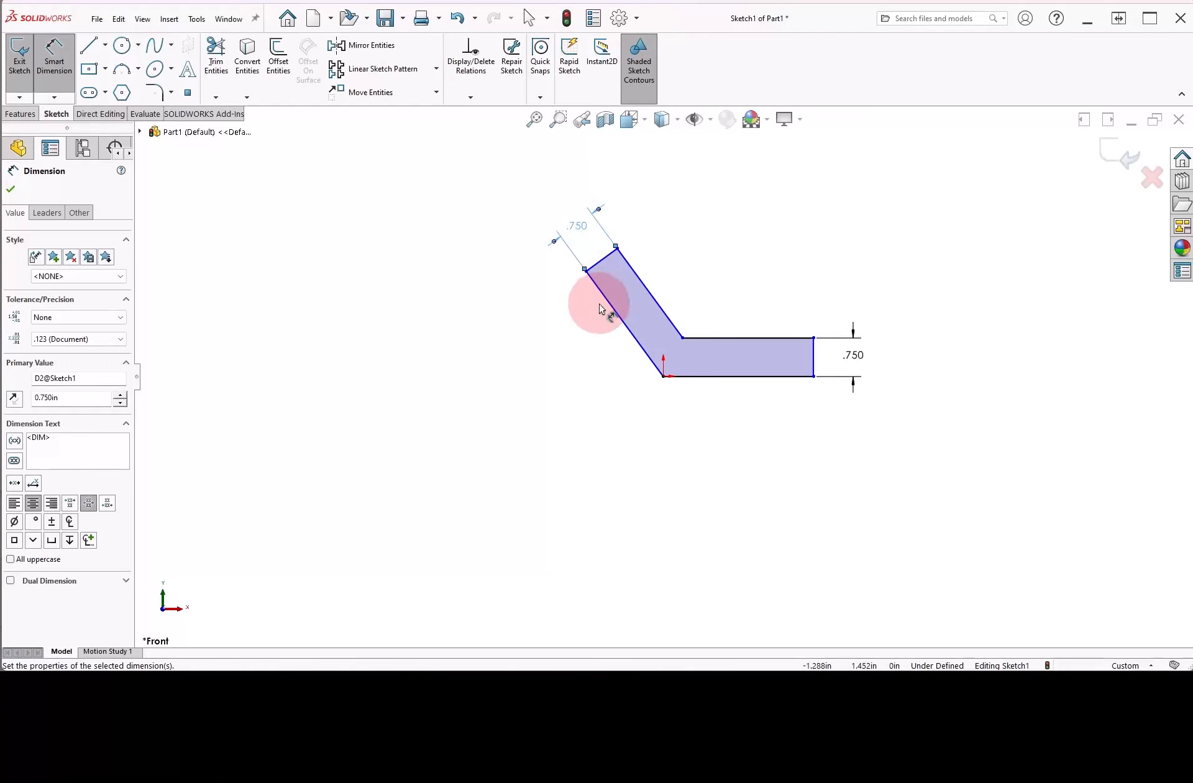
{"action": "left_click", "coordinate": [616, 317]}
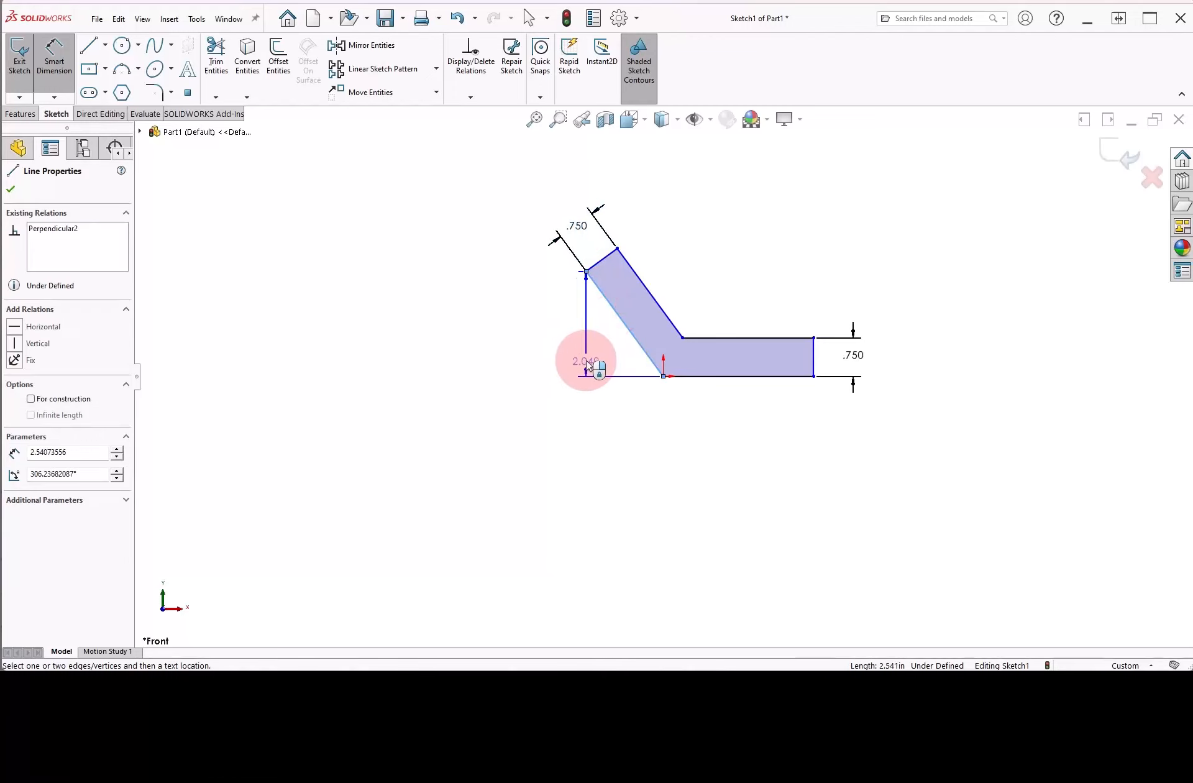
{"action": "left_click", "coordinate": [589, 368]}
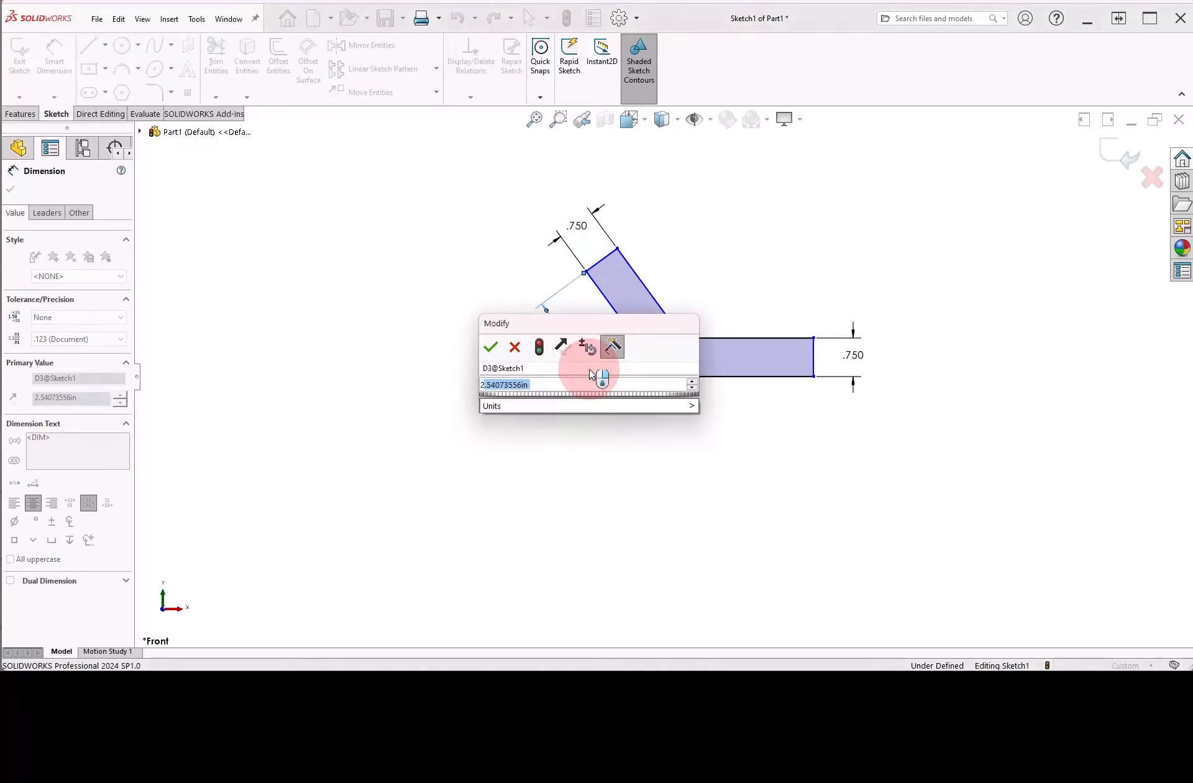
{"action": "key", "text": "Return"}
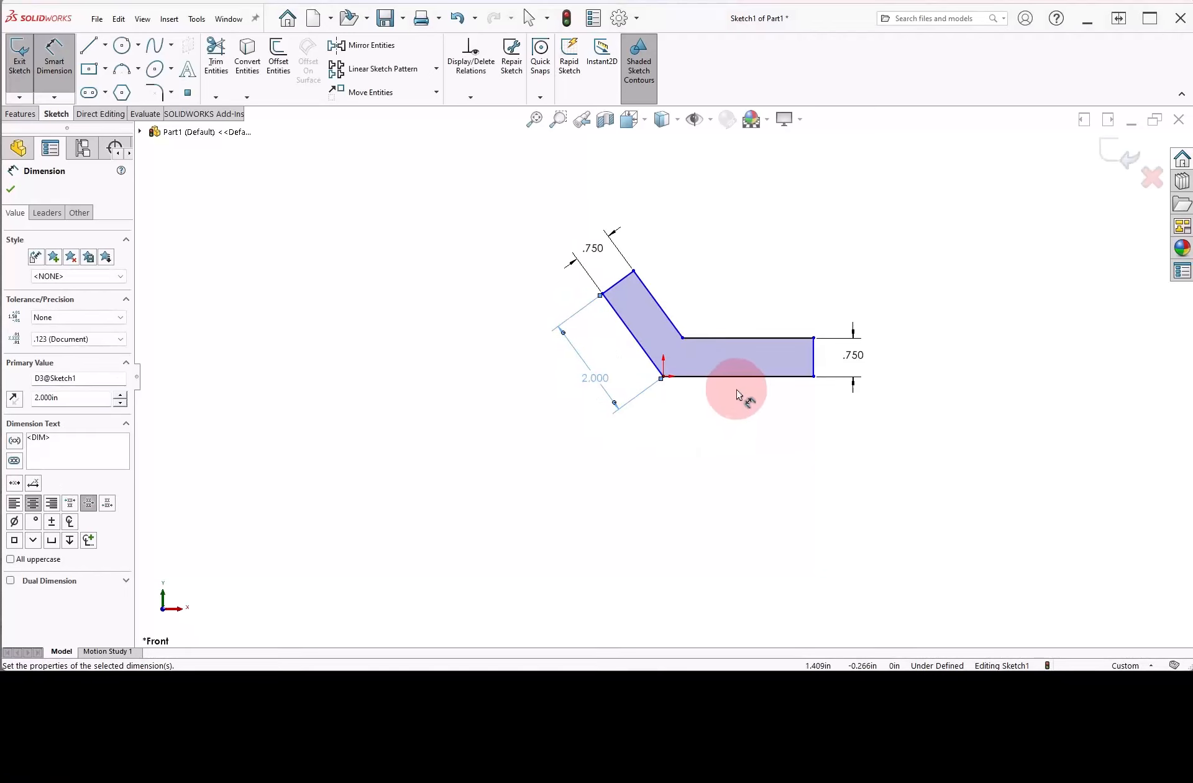
Step: Dimension the bottom horizontal edge of the profile to 4 in
{"action": "left_click", "coordinate": [738, 385]}
{"action": "left_click", "coordinate": [747, 429]}
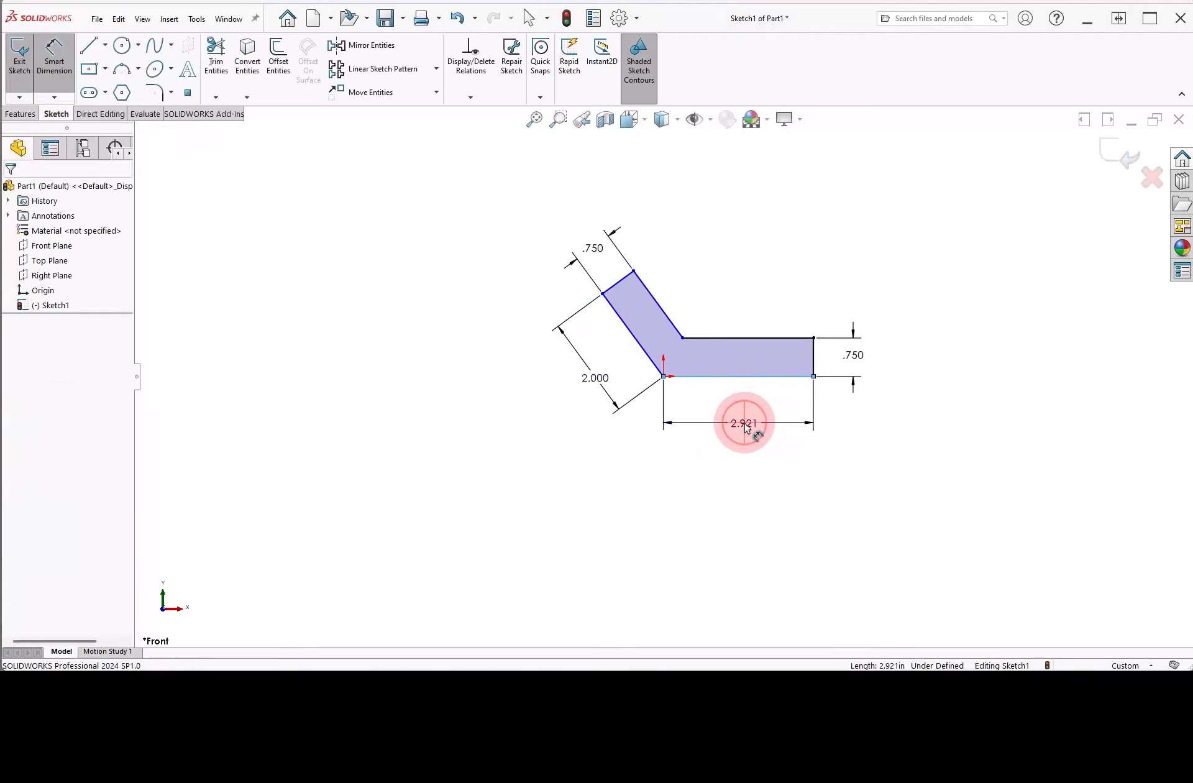
{"action": "type", "text": "4"}
{"action": "left_click", "coordinate": [646, 401]}
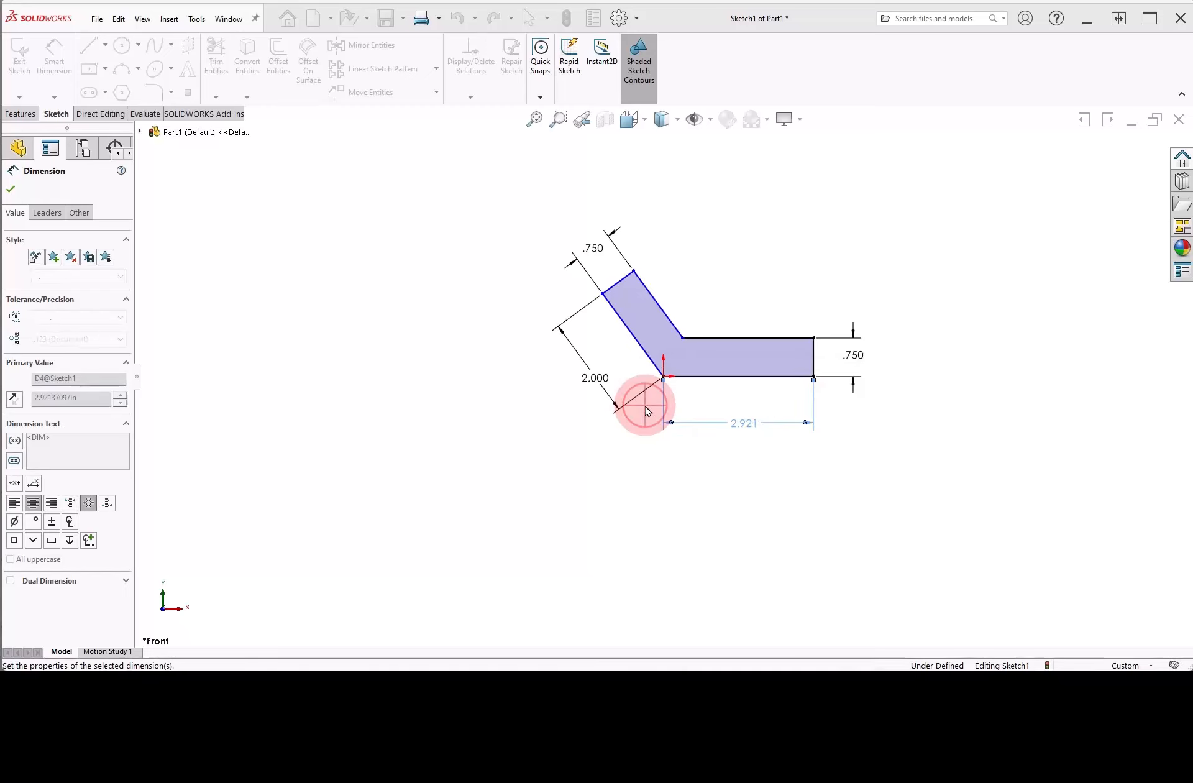
{"action": "left_click", "coordinate": [652, 465]}
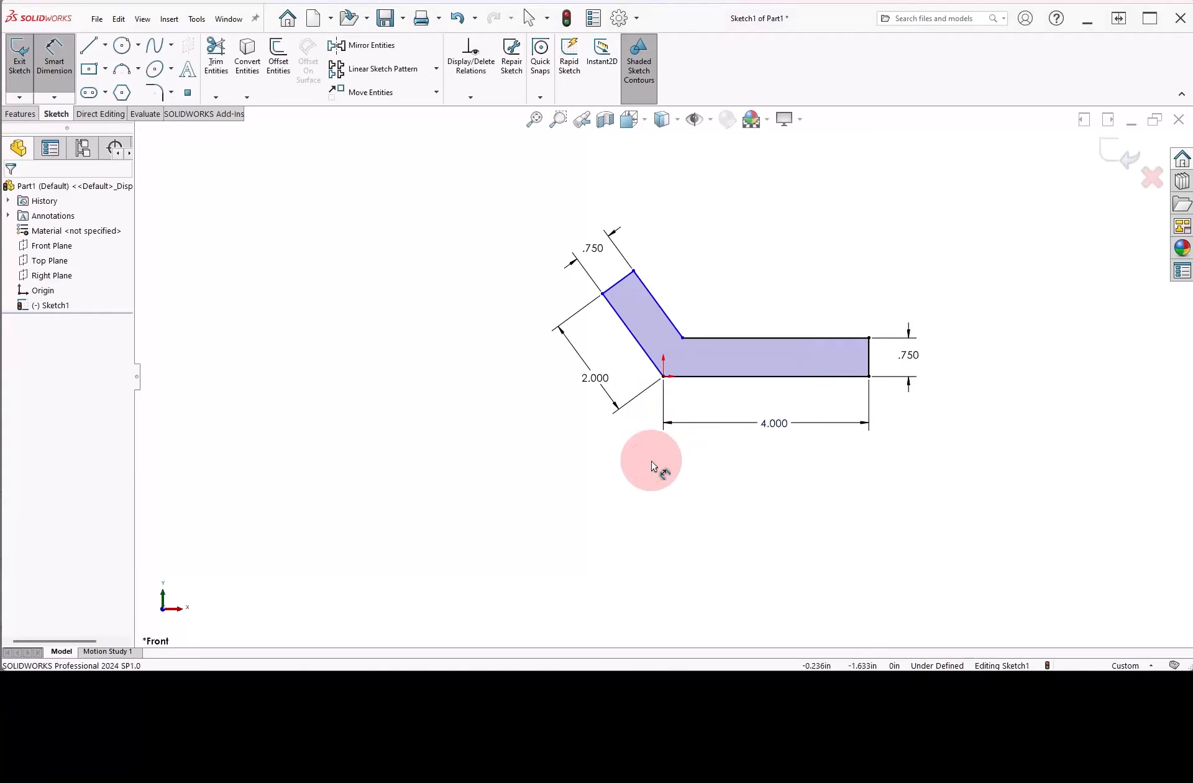
Step: Set the angle between the inner horizontal edge and the inner slanted edge to 110°
{"action": "left_click", "coordinate": [734, 338]}
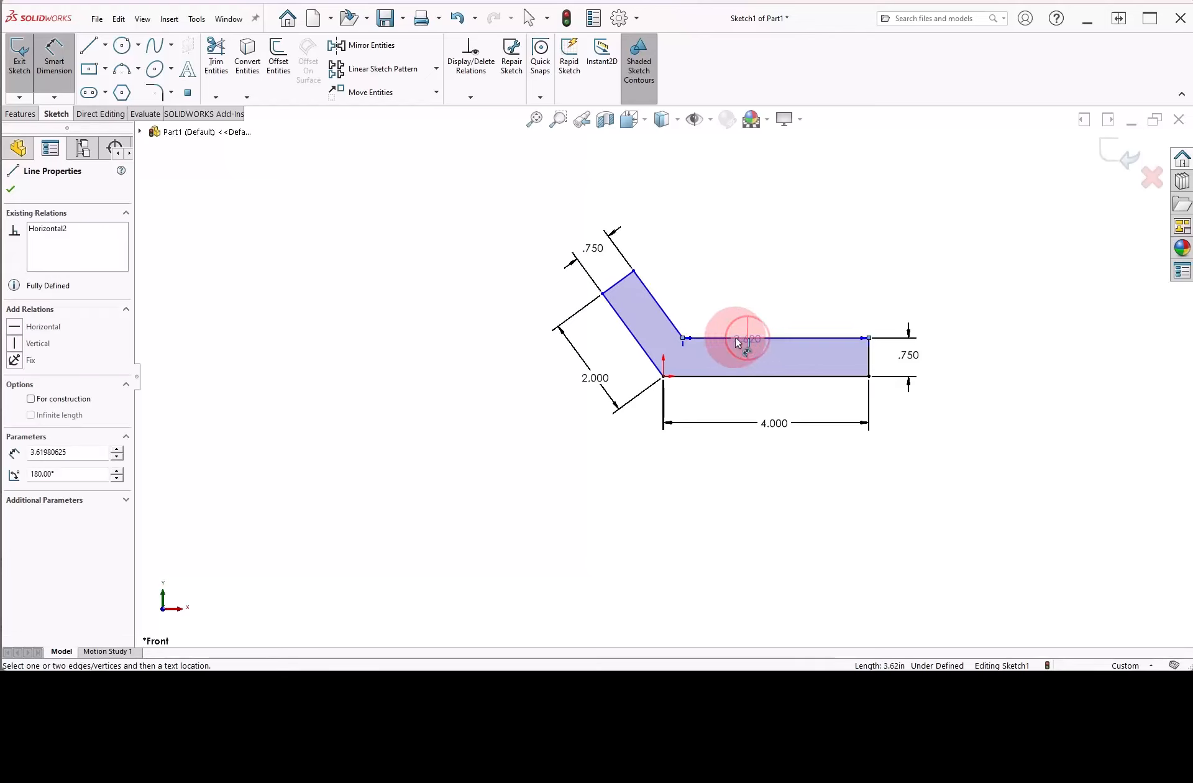
{"action": "left_click", "coordinate": [661, 309]}
{"action": "left_click", "coordinate": [722, 286]}
{"action": "type", "text": "11"}
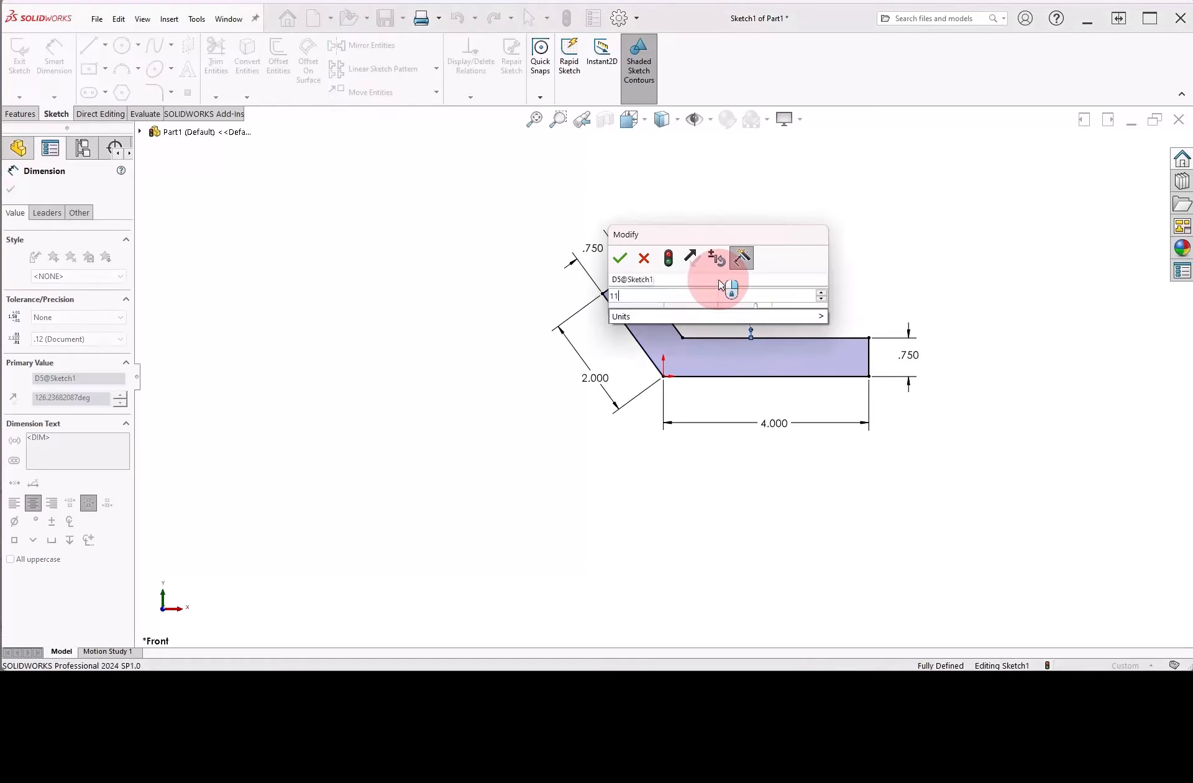
{"action": "type", "text": "0"}
{"action": "key", "text": "Return"}
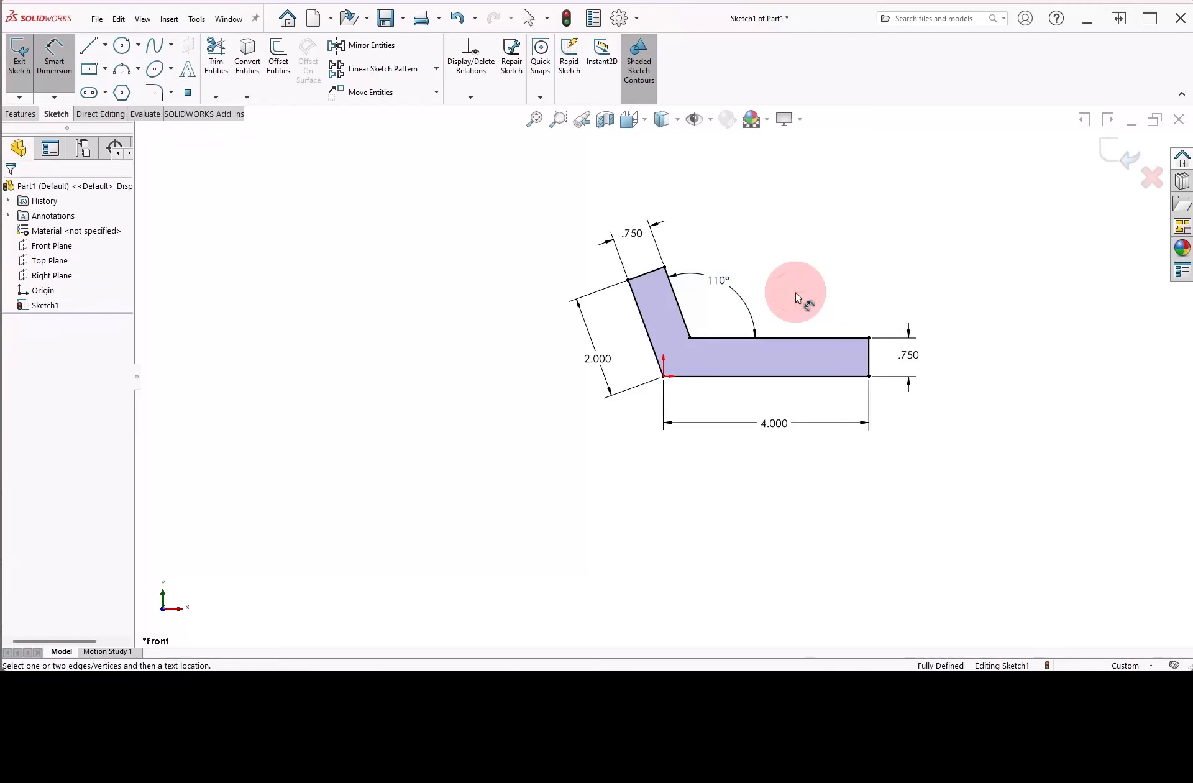
Step: Extrude the profile as a blind boss with a depth of 0.5 in
{"action": "left_click", "coordinate": [24, 111]}
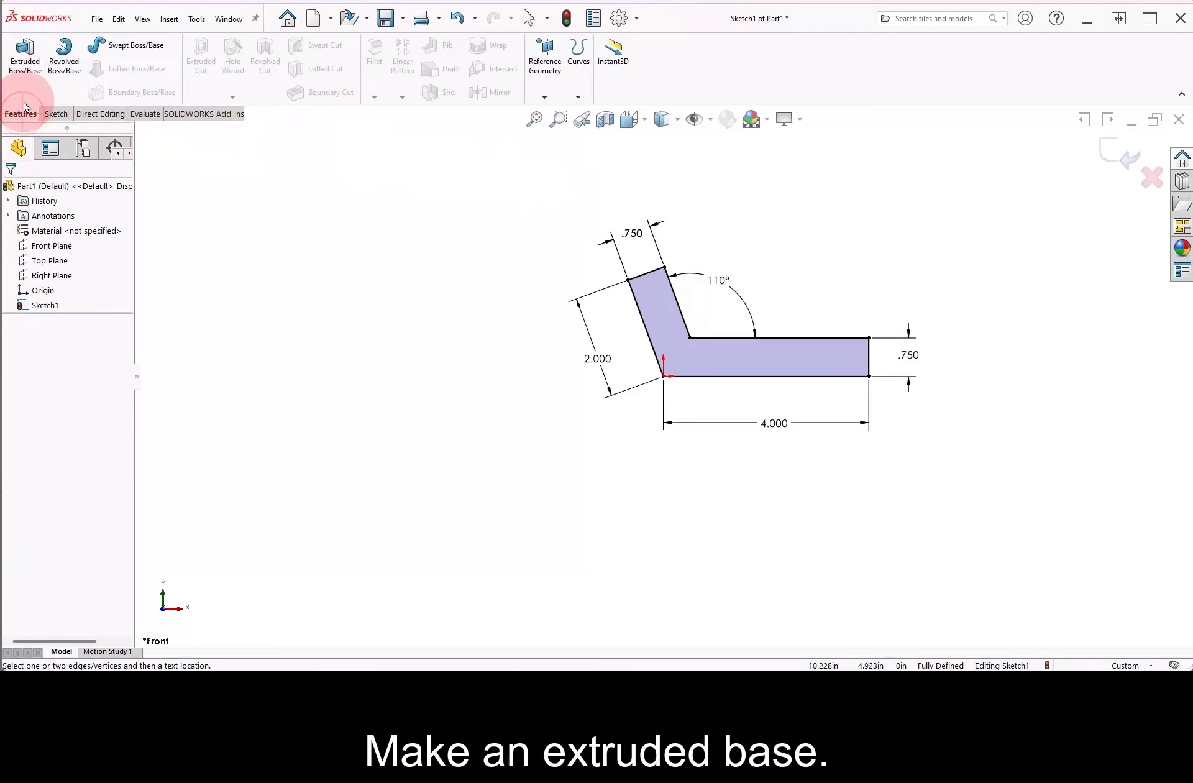
{"action": "left_click", "coordinate": [24, 59]}
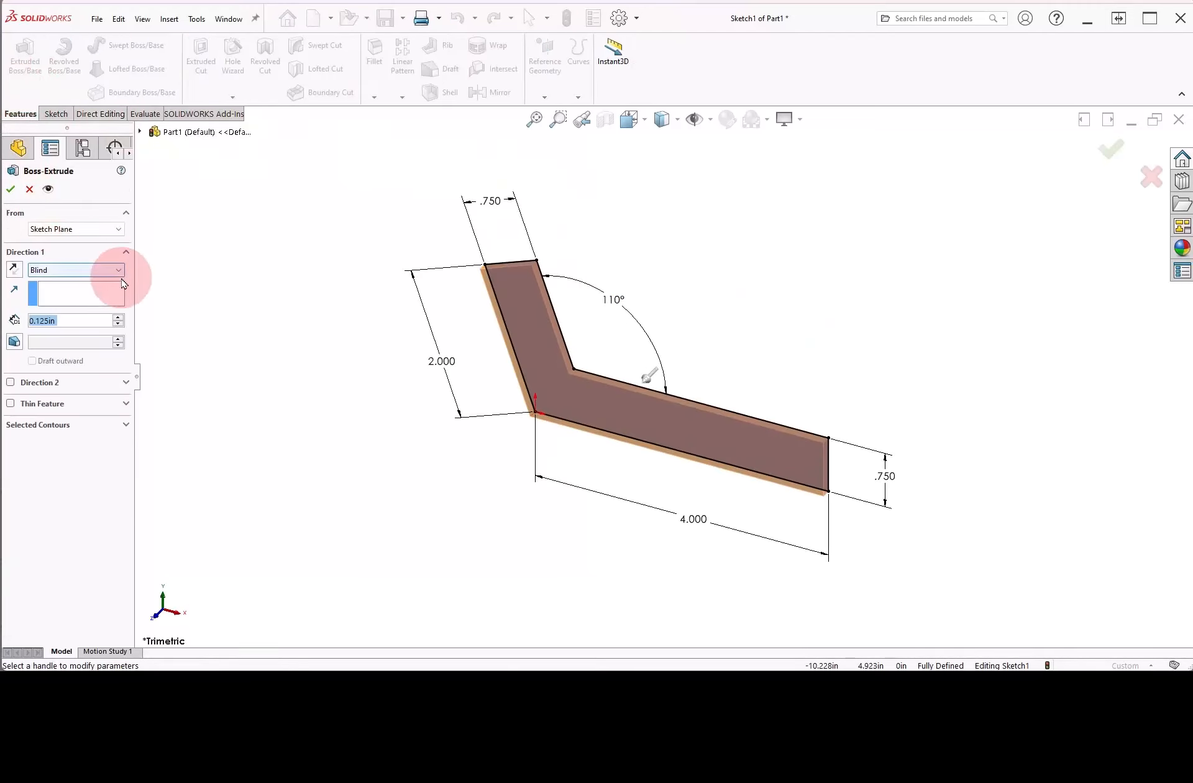
{"action": "left_click", "coordinate": [118, 317]}
{"action": "left_click", "coordinate": [117, 317]}
{"action": "left_click", "coordinate": [118, 317]}
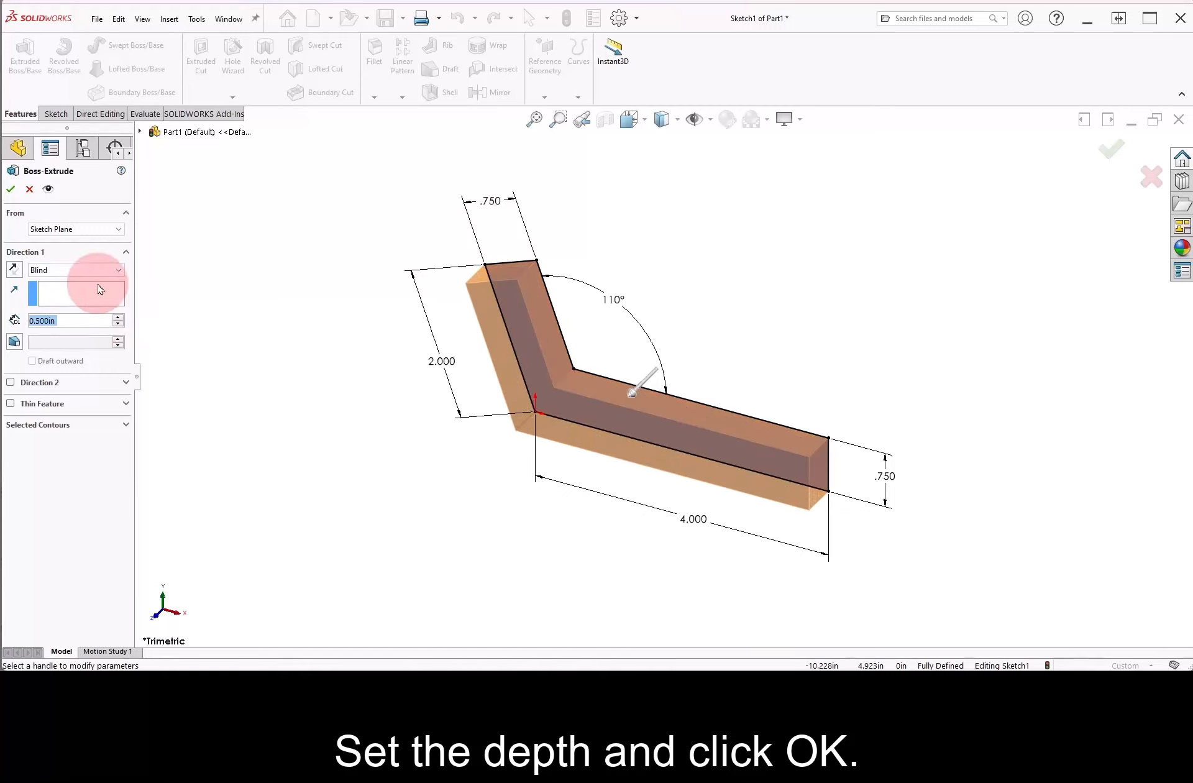
{"action": "left_click", "coordinate": [11, 189]}
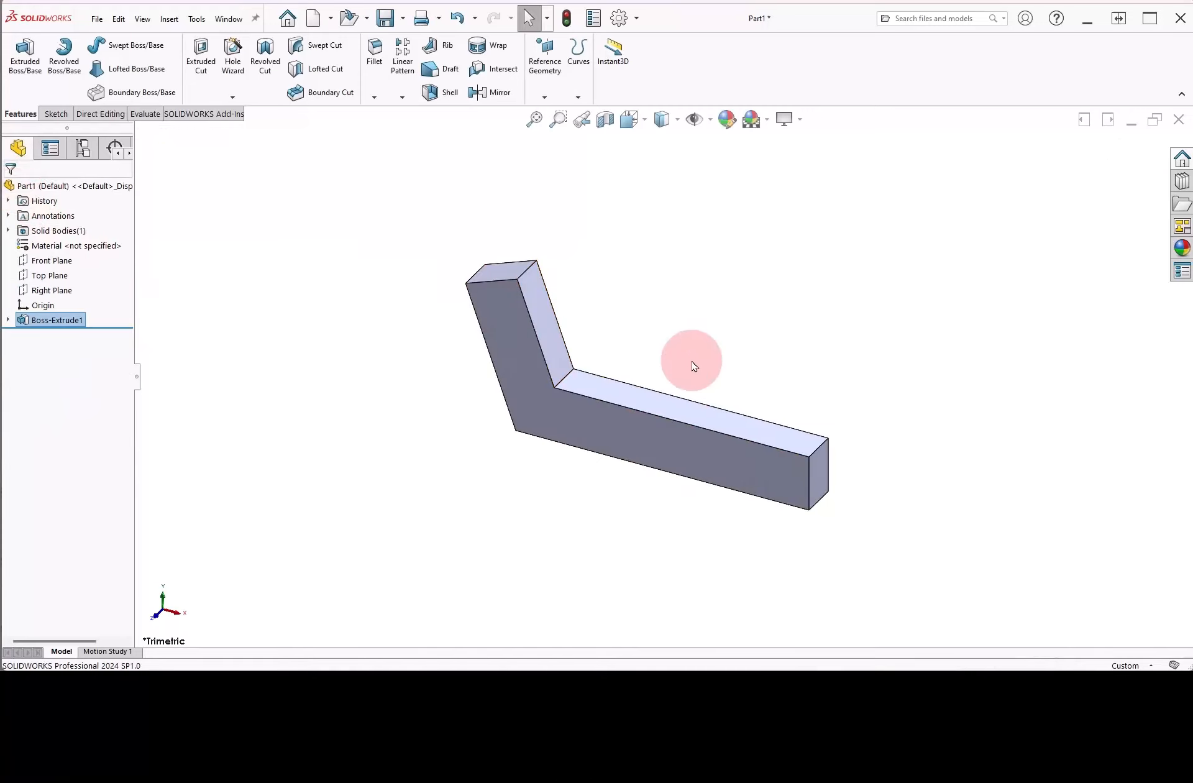
Step: Start a sketch on the front face and draw a circle of about 0.22 in radius near the bend of the arms
{"action": "key", "text": "ctrl+1"}
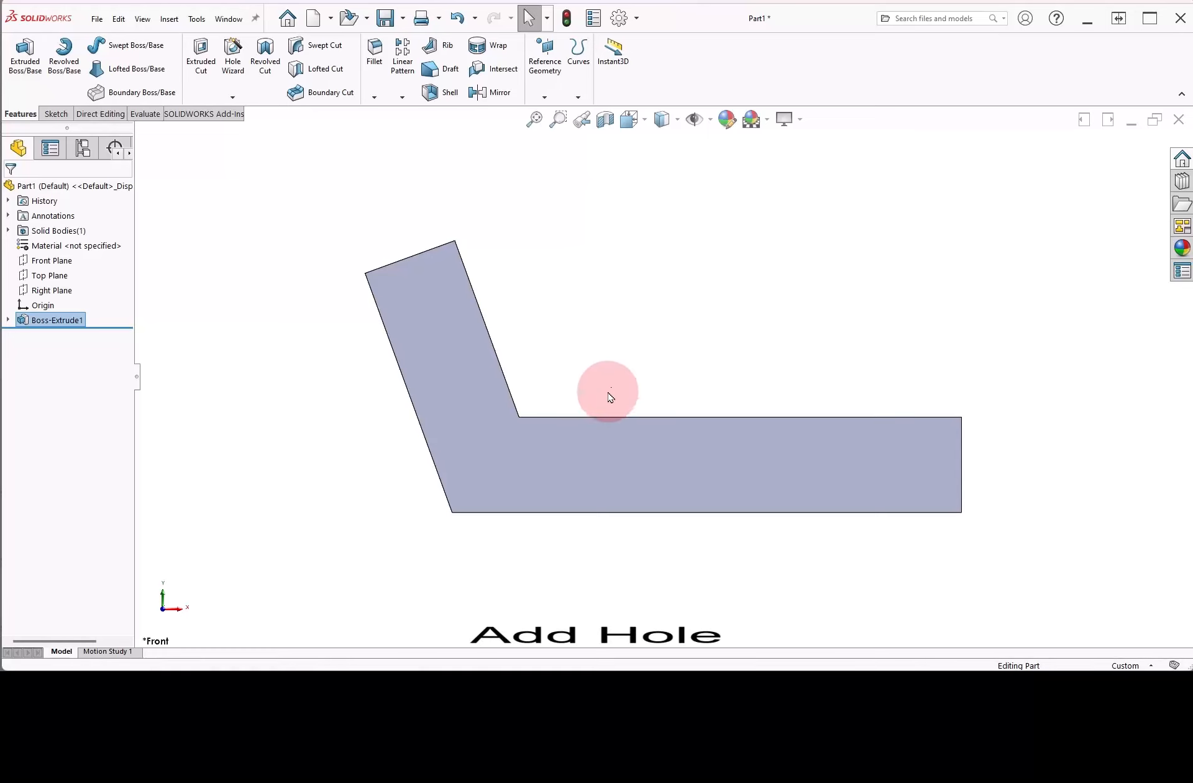
{"action": "left_click", "coordinate": [570, 462]}
{"action": "left_click", "coordinate": [624, 428]}
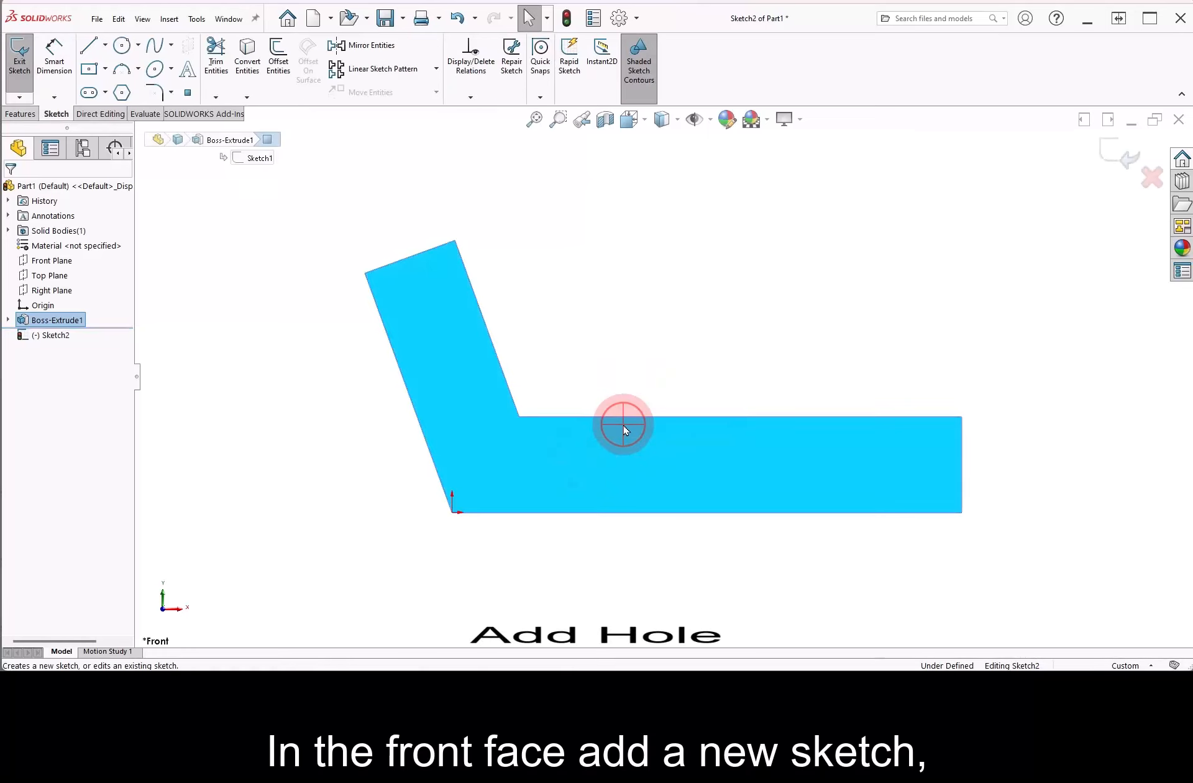
{"action": "right_click_drag", "start_coordinate": [631, 380], "coordinate": [687, 376]}
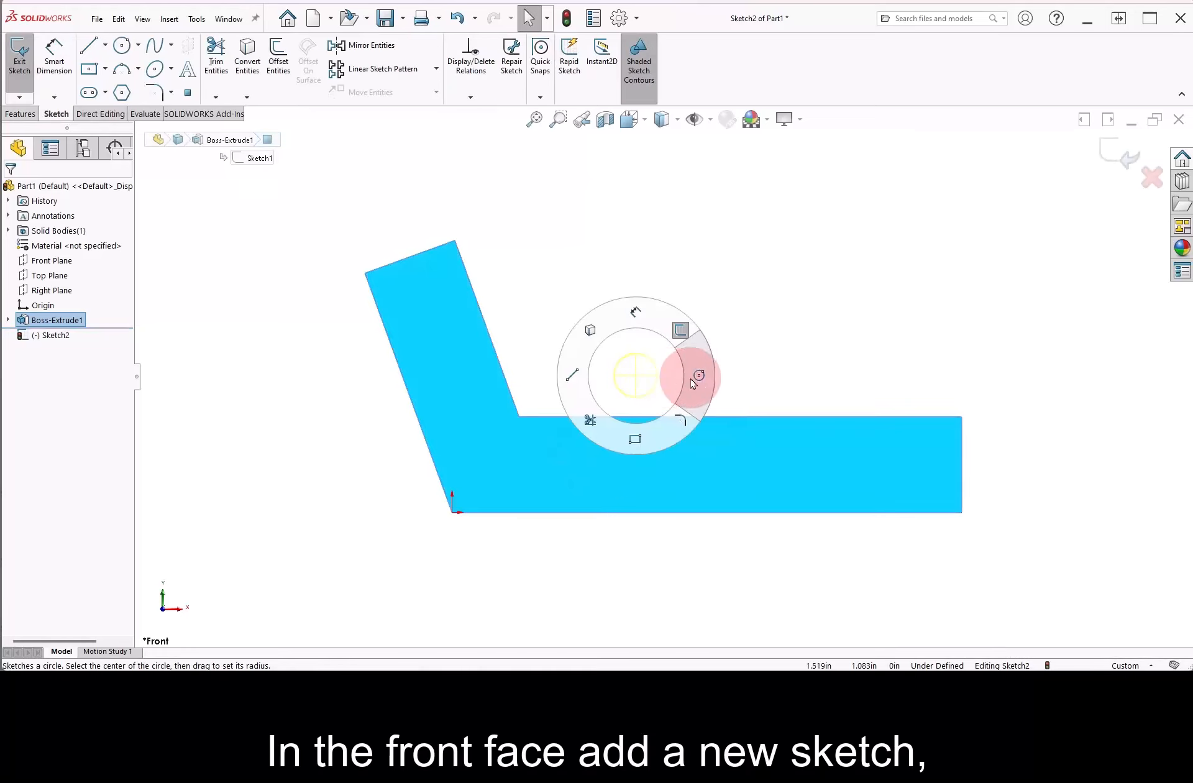
{"action": "left_click", "coordinate": [506, 466]}
{"action": "left_click", "coordinate": [535, 465]}
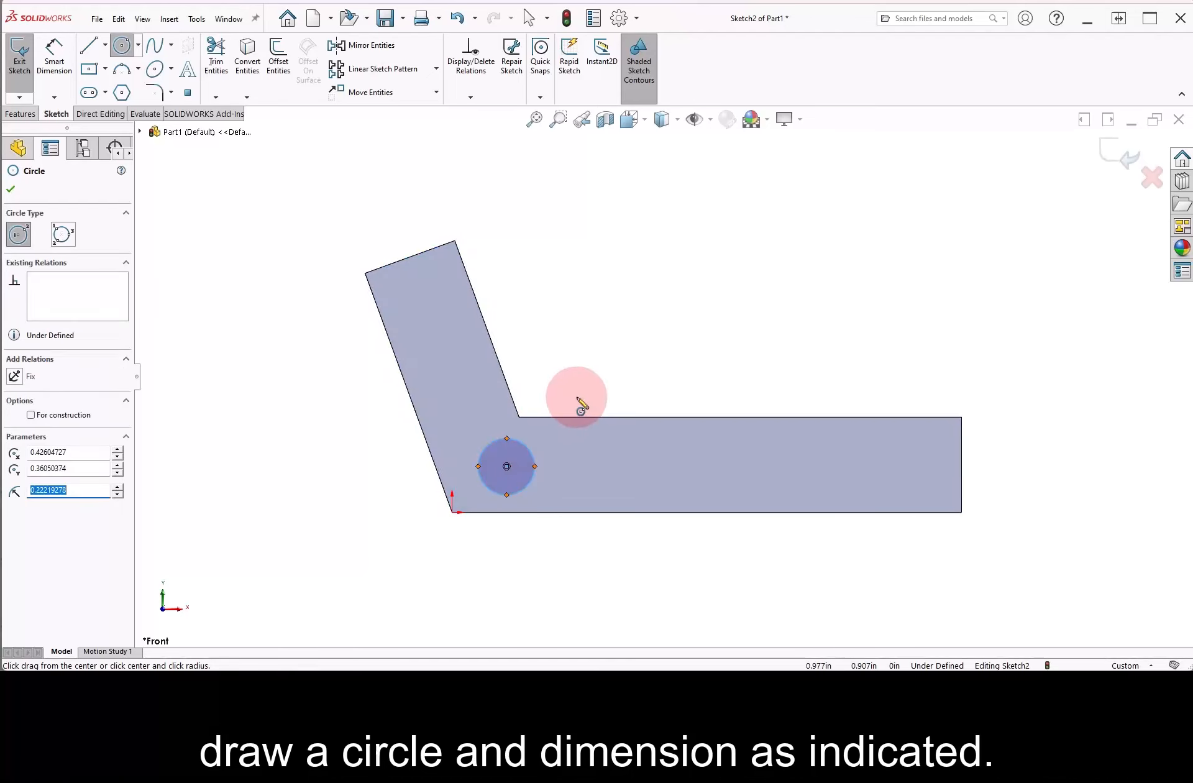
Step: Dimension the circle's centre 0.375 in above the bottom edge of the part
{"action": "right_click_drag", "start_coordinate": [580, 407], "coordinate": [584, 346]}
{"action": "left_click", "coordinate": [534, 466]}
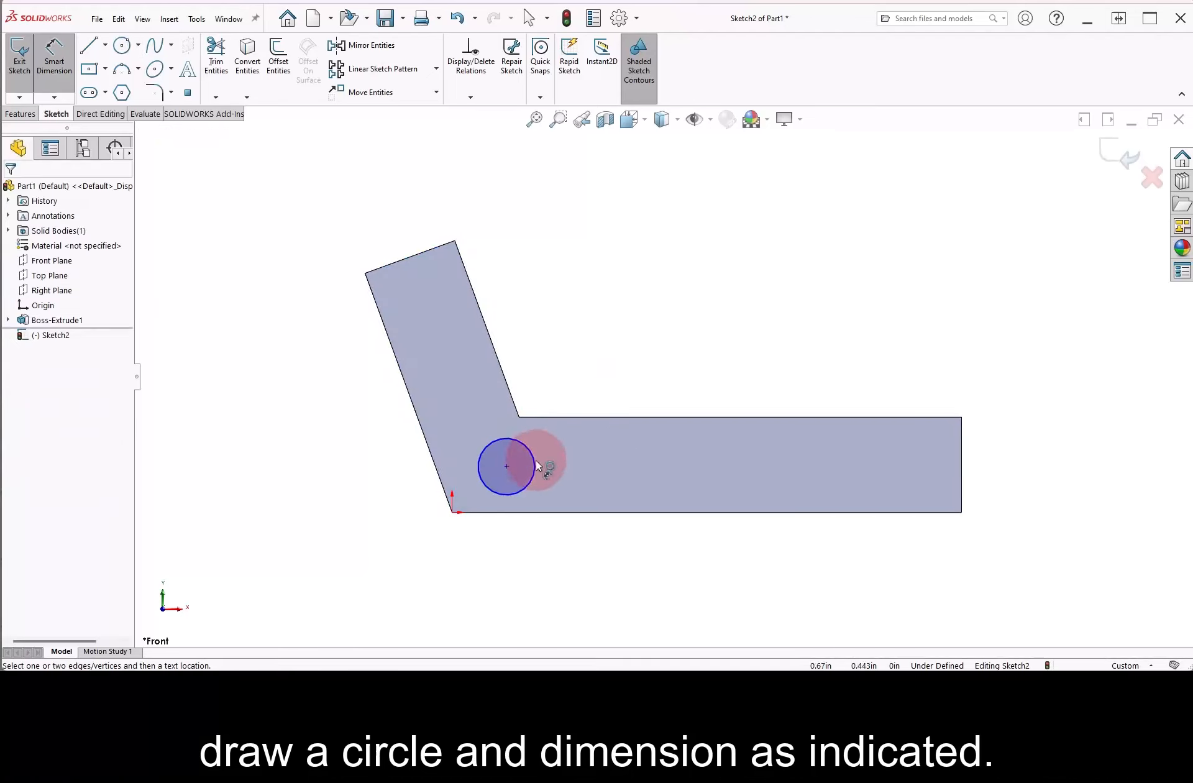
{"action": "left_click", "coordinate": [569, 512]}
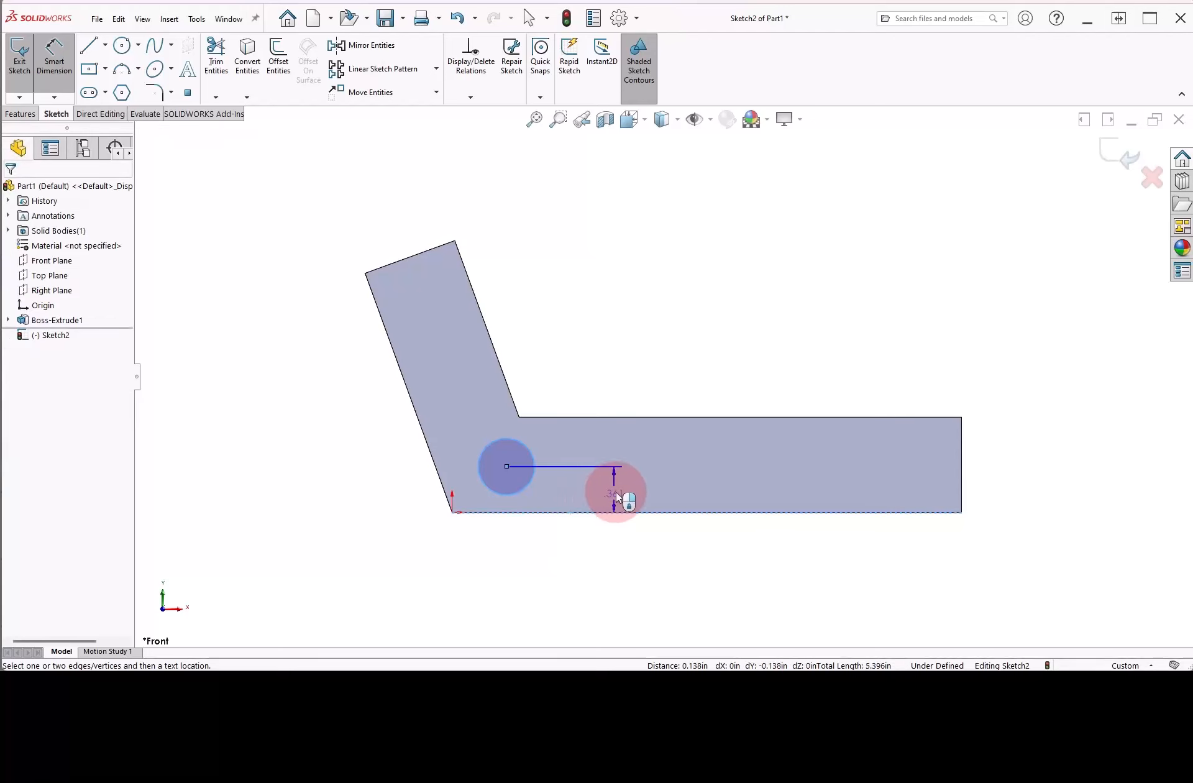
{"action": "left_click", "coordinate": [621, 494]}
{"action": "type", "text": ".375"}
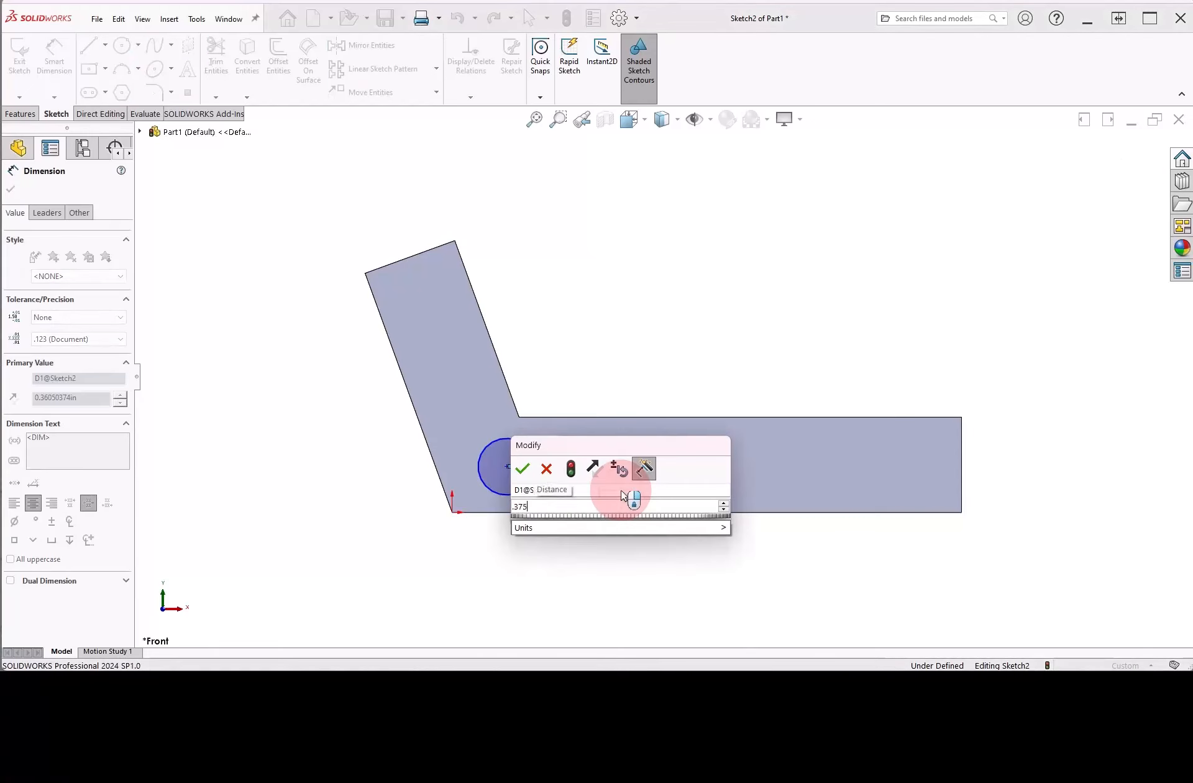
{"action": "key", "text": "Return"}
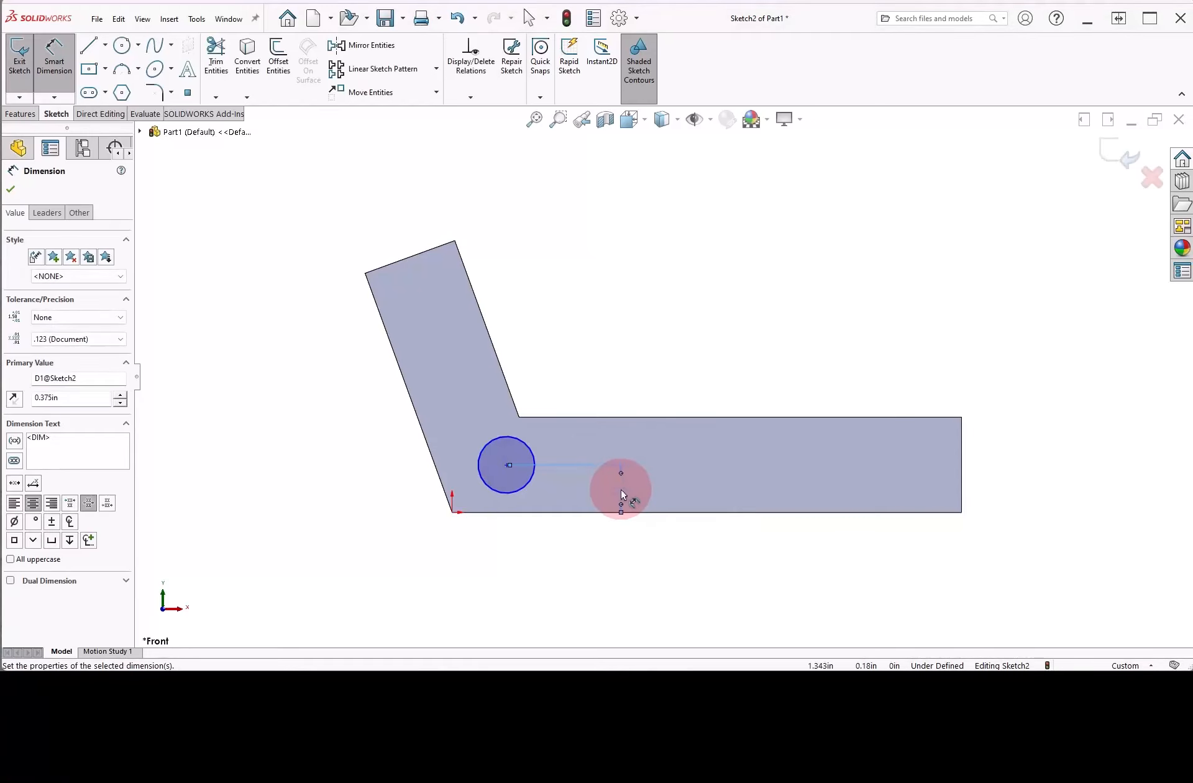
Step: Dimension the circle's centre 0.375 in from the outer slanted edge of the part
{"action": "left_click", "coordinate": [507, 436]}
{"action": "left_click", "coordinate": [422, 427]}
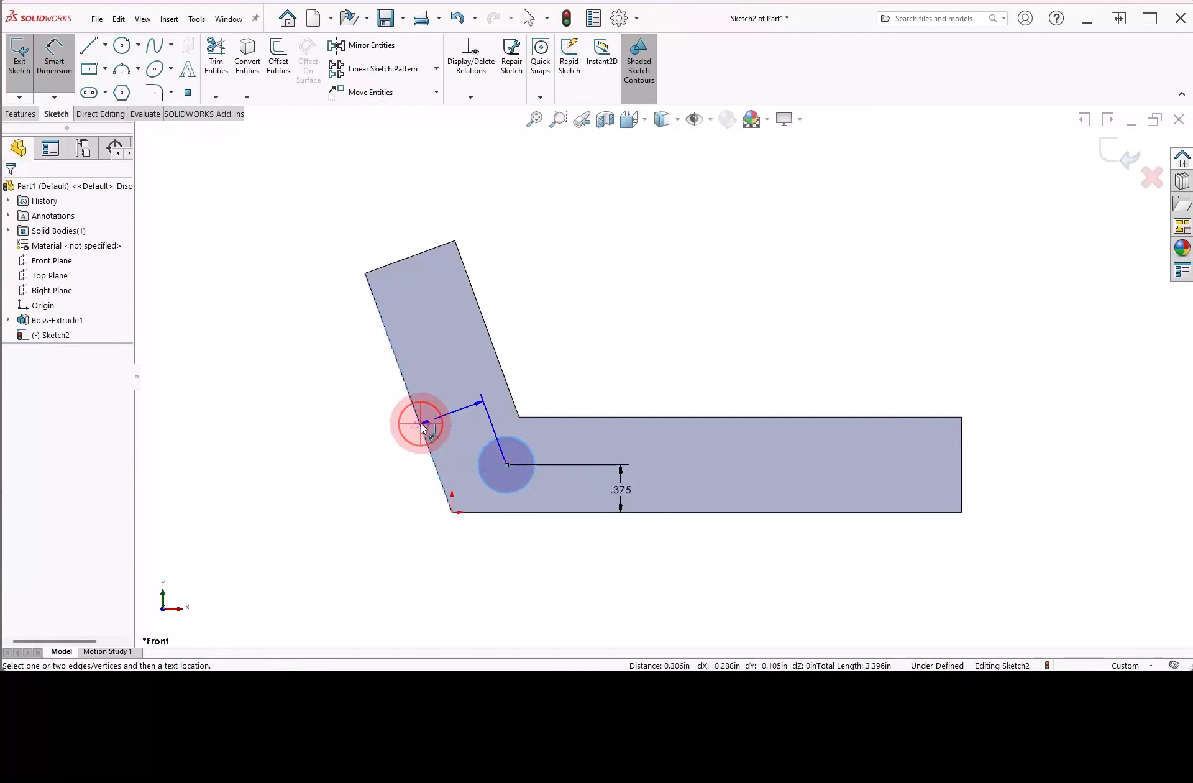
{"action": "left_click", "coordinate": [372, 227]}
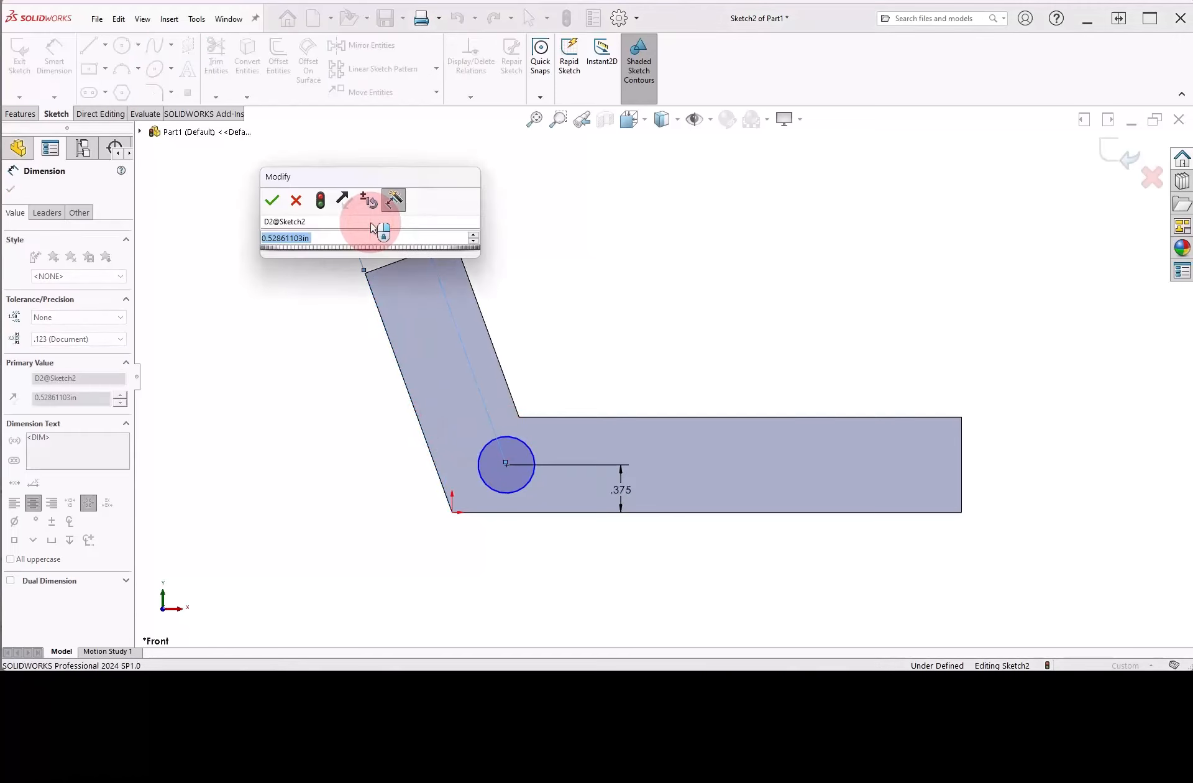
{"action": "type", "text": ".375"}
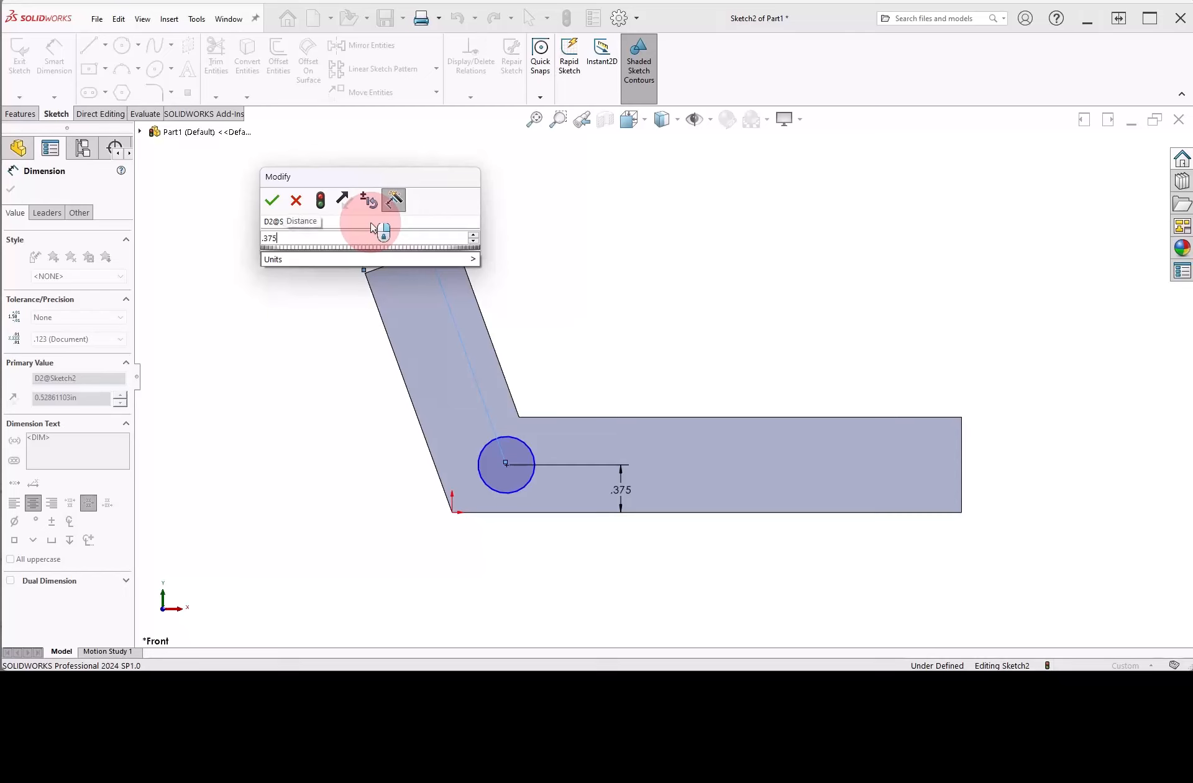
{"action": "key", "text": "Return"}
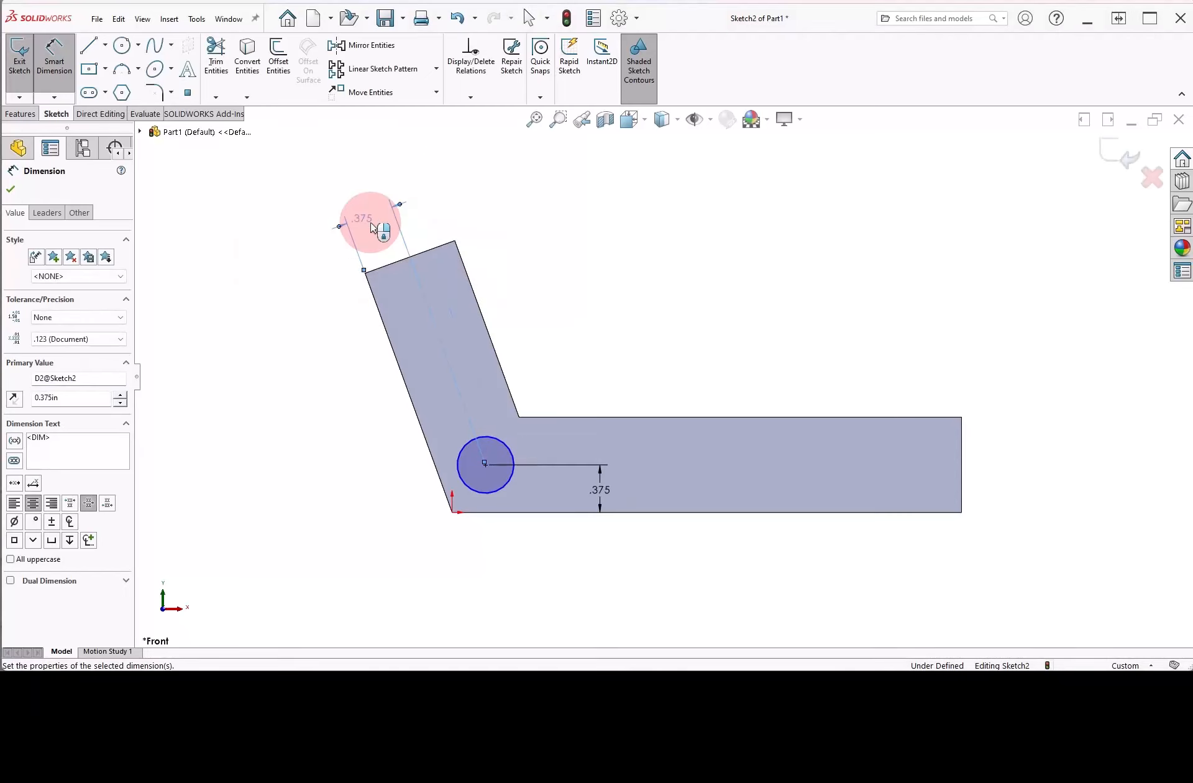
Step: Set the circle's diameter to 0.25 in
{"action": "left_click", "coordinate": [512, 448]}
{"action": "left_click", "coordinate": [617, 381]}
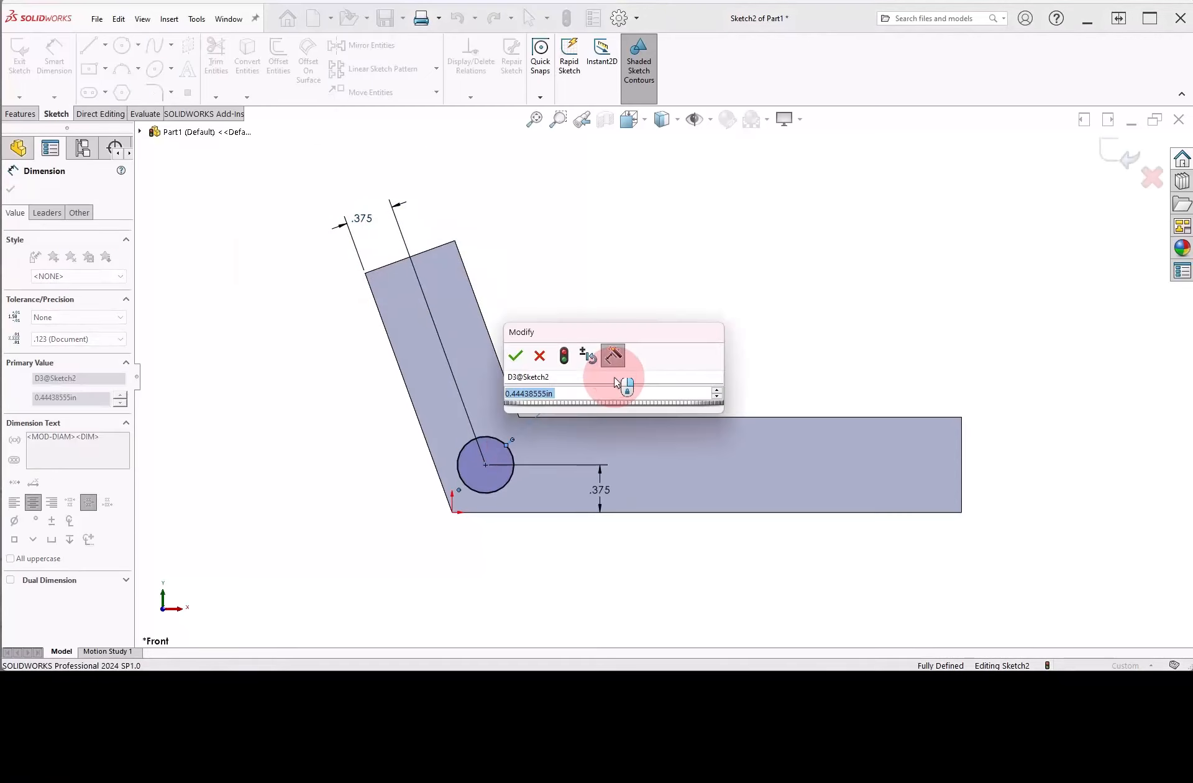
{"action": "type", "text": ".25"}
{"action": "key", "text": "Return"}
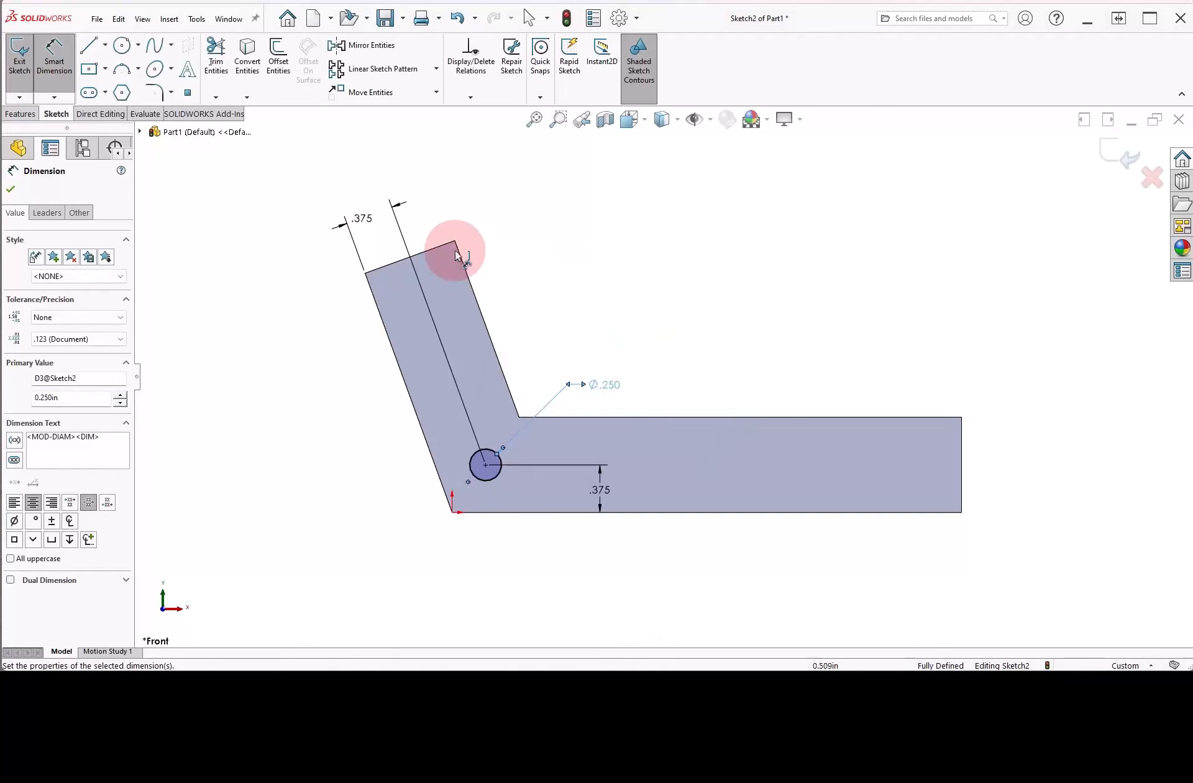
Step: Cut the circle through the part as an extruded cut with the Through All end condition
{"action": "left_click", "coordinate": [21, 115]}
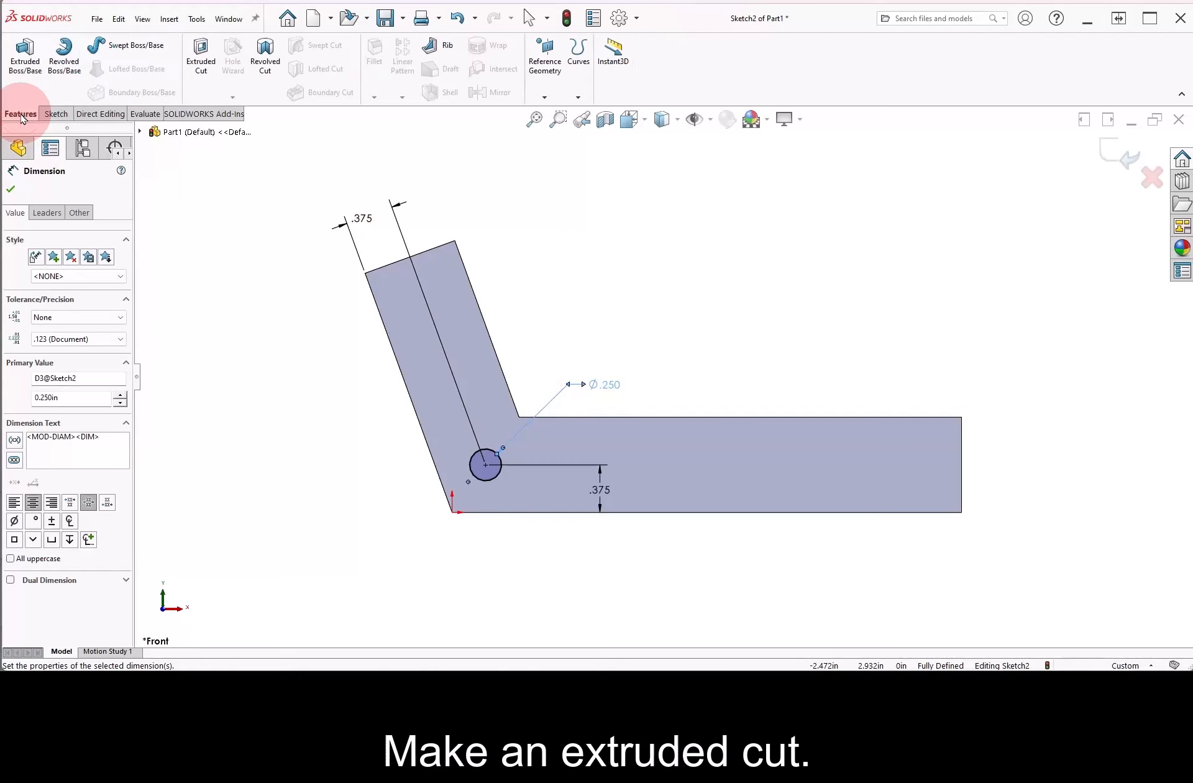
{"action": "left_click", "coordinate": [198, 62]}
{"action": "right_click", "coordinate": [168, 227]}
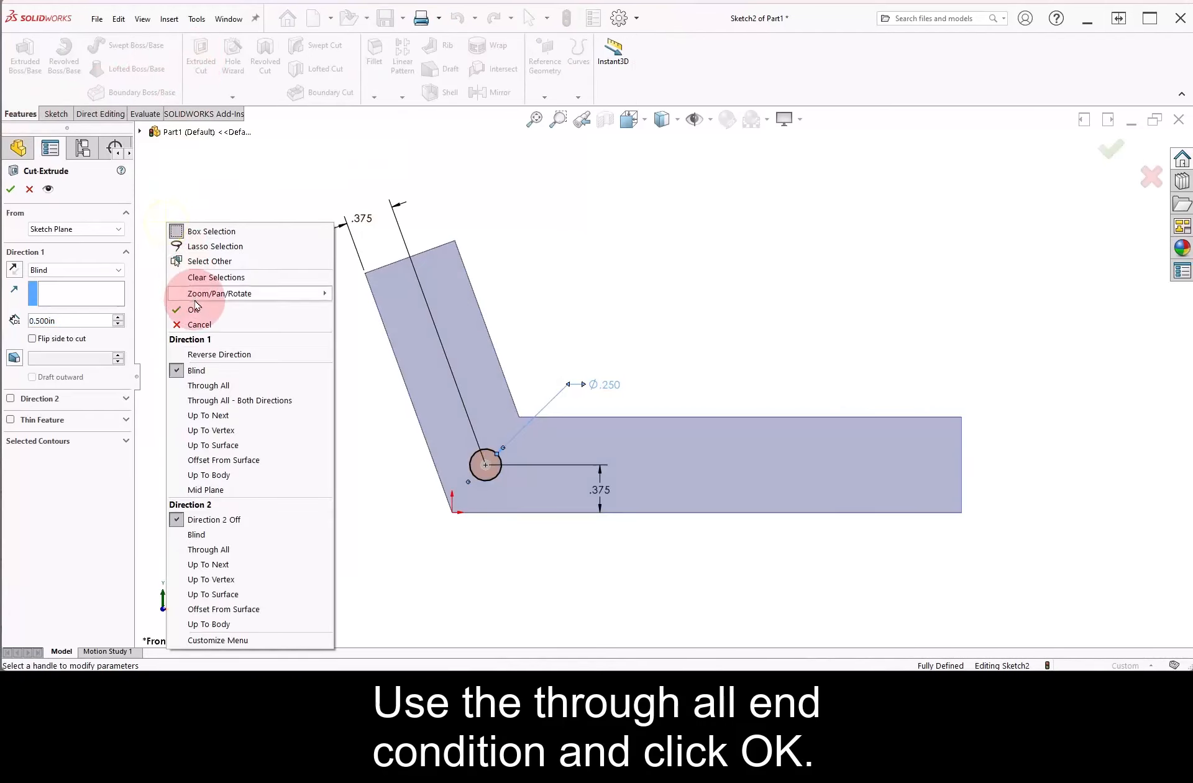
{"action": "left_click", "coordinate": [213, 386]}
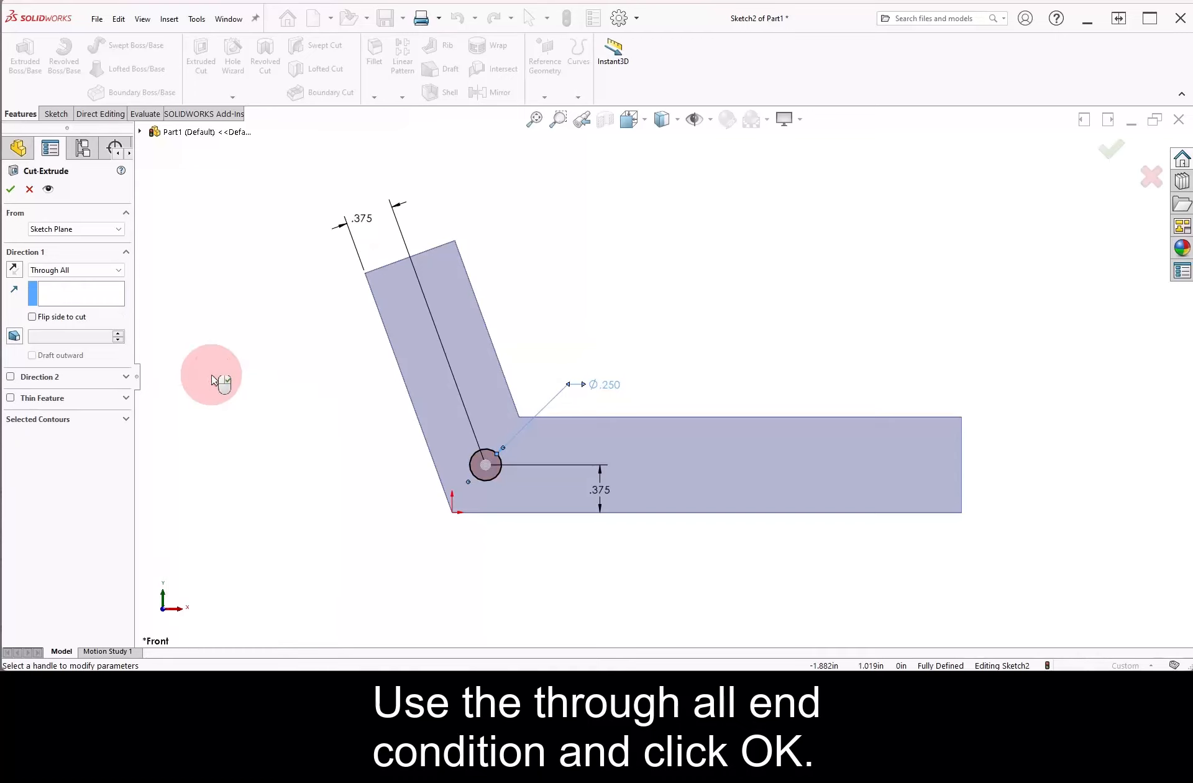
{"action": "left_click", "coordinate": [11, 192]}
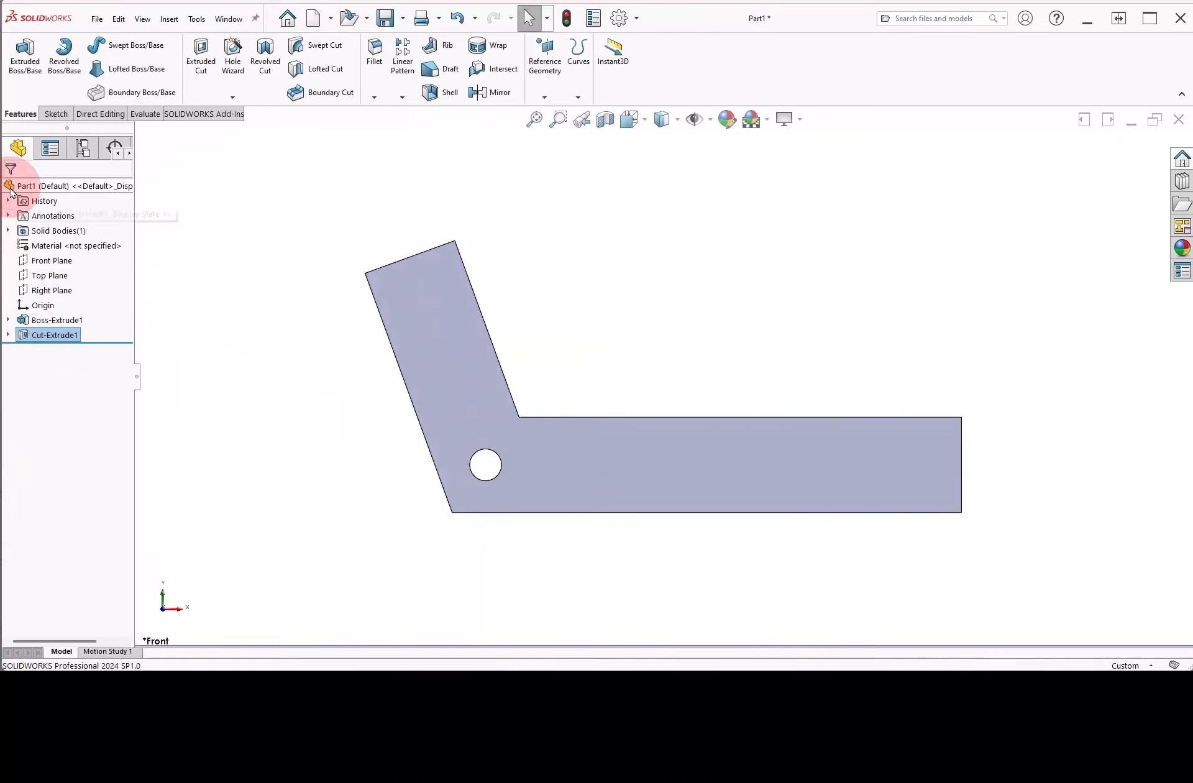
Step: Linear-pattern the hole at 0.5 in spacing, 6 instances along the bottom edge and 3 up the outer slanted edge, with Pattern seed only
{"action": "left_click", "coordinate": [401, 98]}
{"action": "left_click", "coordinate": [403, 114]}
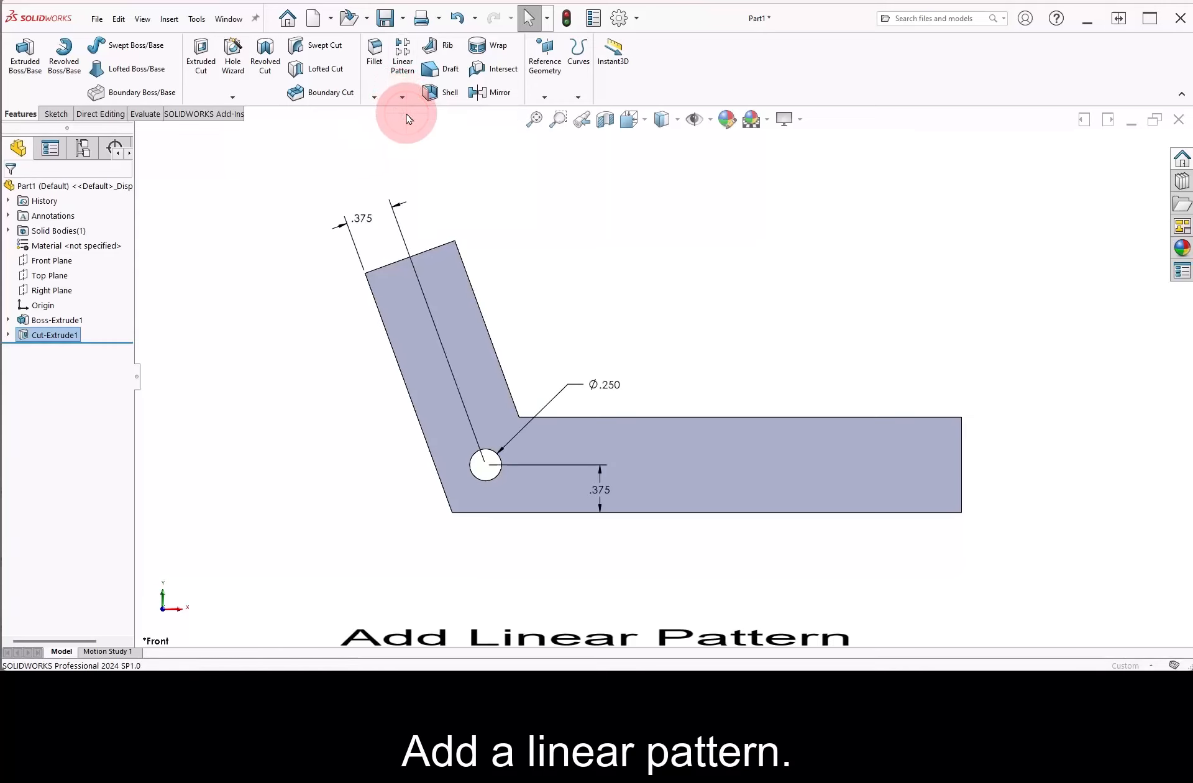
{"action": "left_click", "coordinate": [392, 346]}
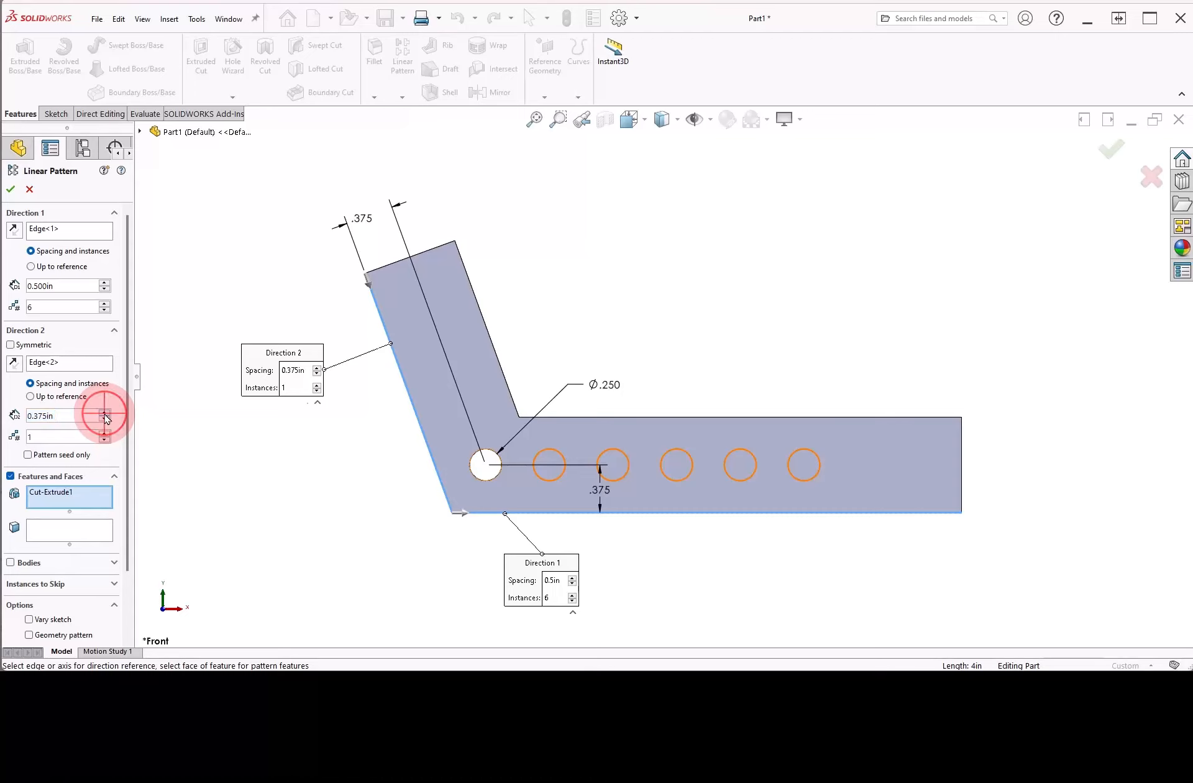
{"action": "left_click", "coordinate": [106, 434]}
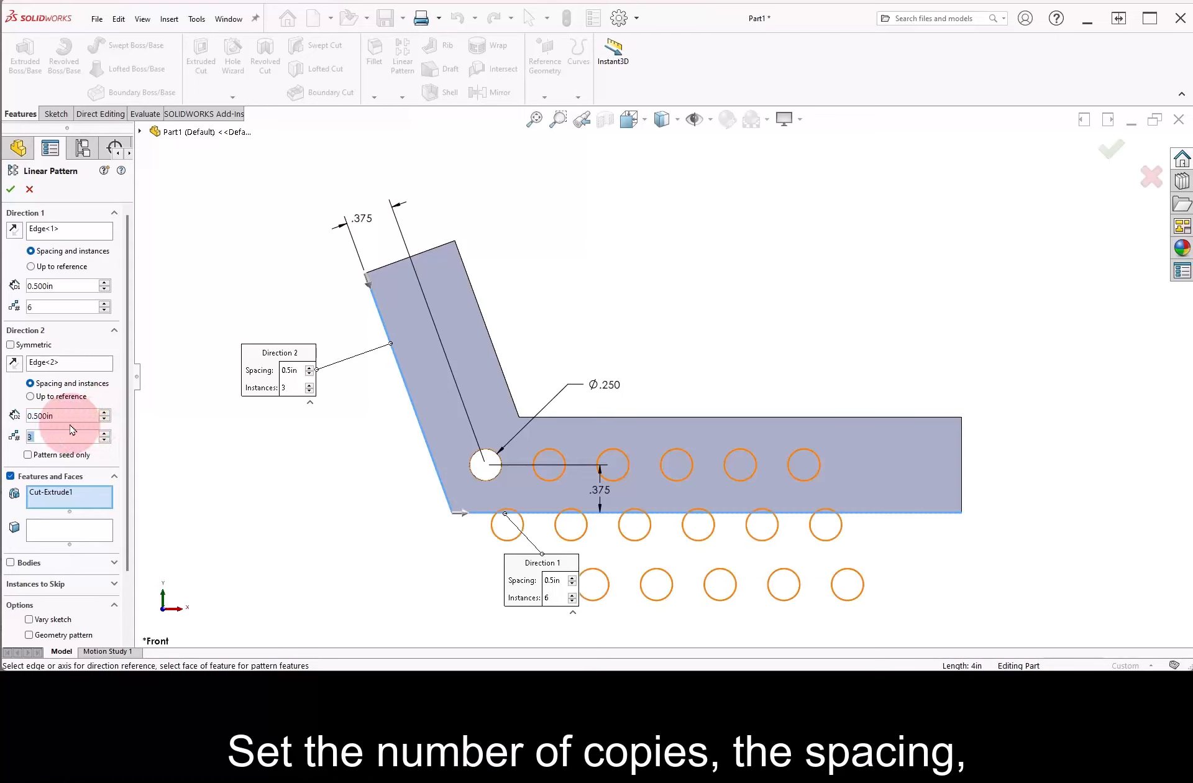
{"action": "left_click", "coordinate": [13, 364]}
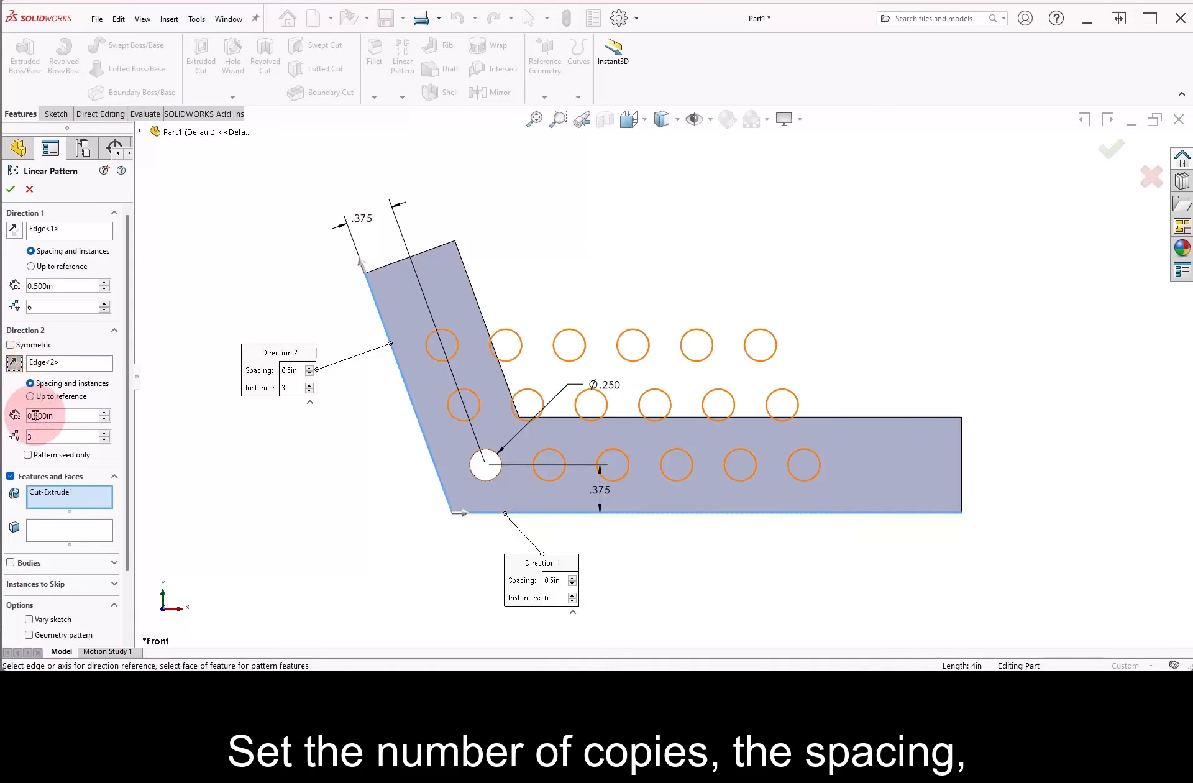
{"action": "left_click", "coordinate": [56, 456]}
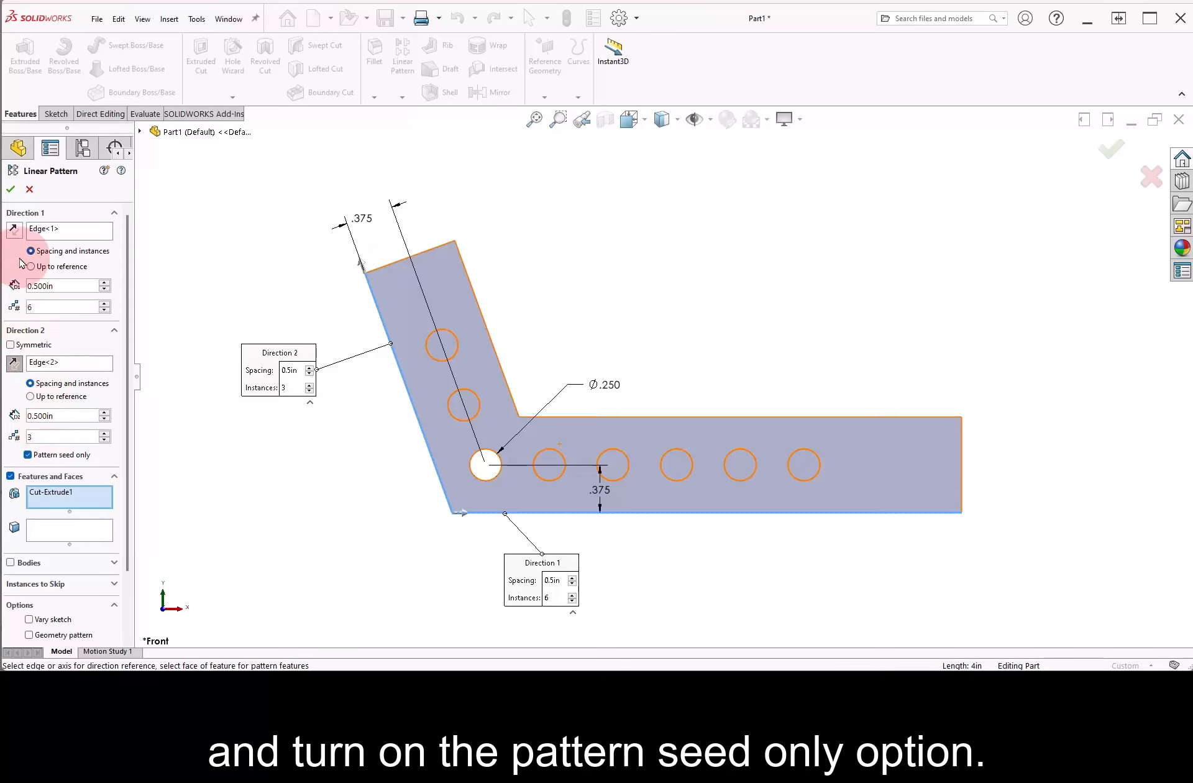
{"action": "left_click", "coordinate": [11, 190]}
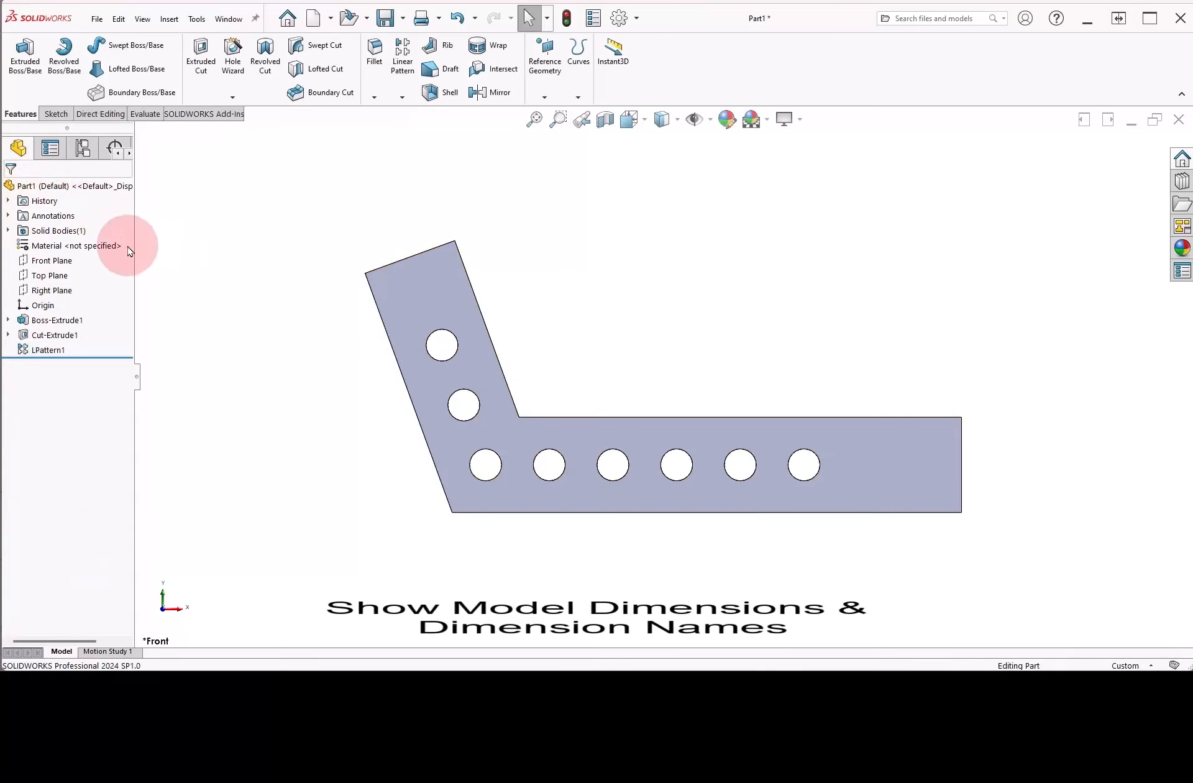
Step: Show the feature dimensions of the model and turn on the display of dimension names
{"action": "right_click", "coordinate": [64, 220]}
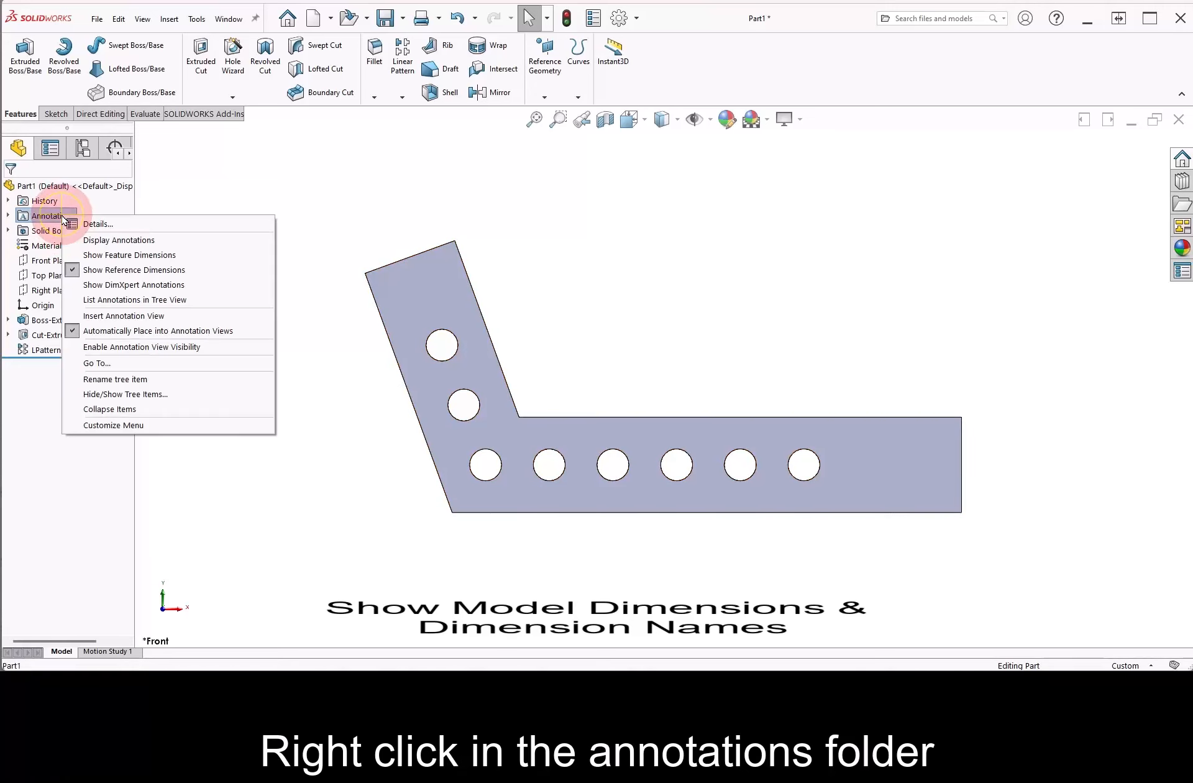
{"action": "left_click", "coordinate": [158, 255]}
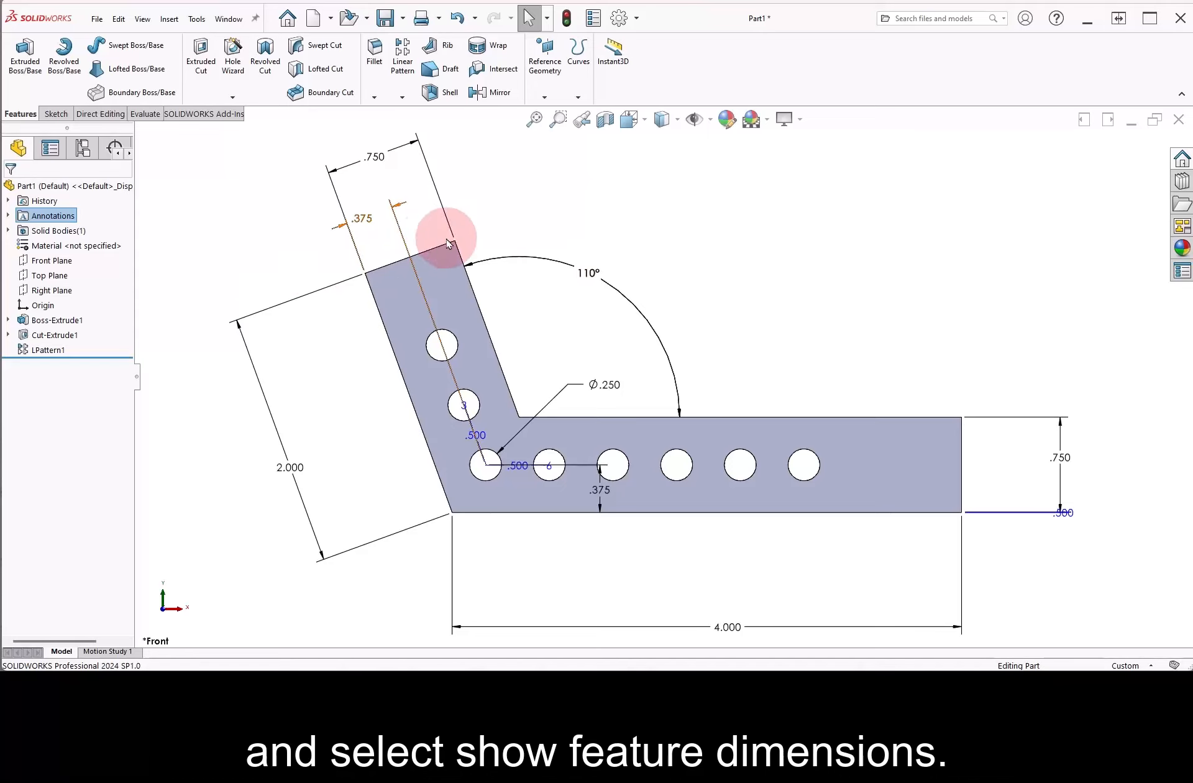
{"action": "left_click", "coordinate": [711, 123]}
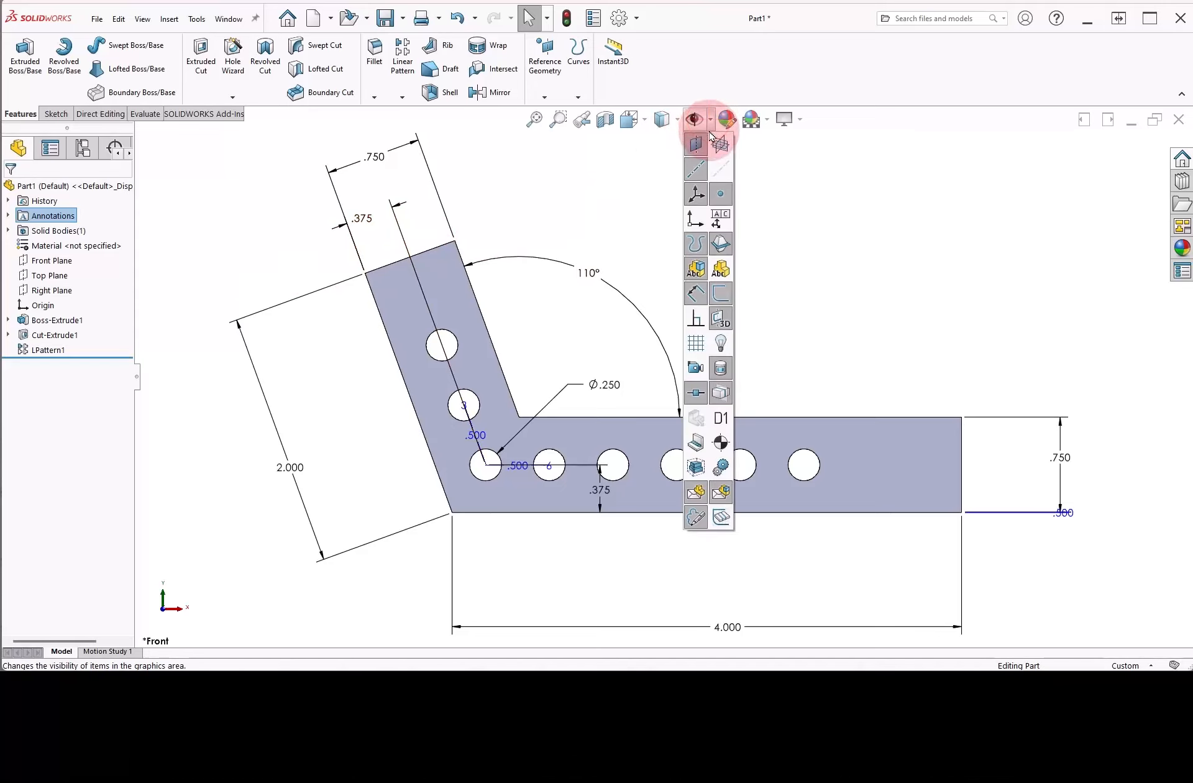
{"action": "left_click", "coordinate": [721, 419]}
{"action": "left_click", "coordinate": [856, 359]}
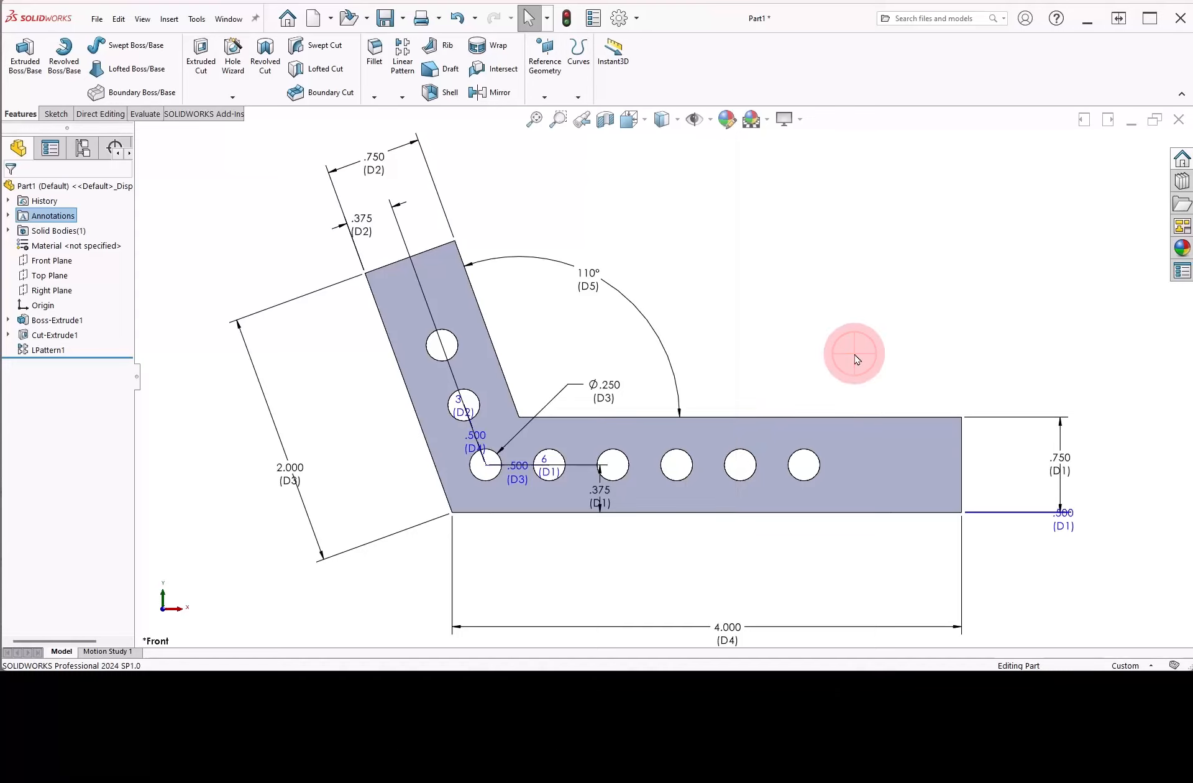
Step: Move the arm-width and hole-offset dimensions farther out, clear of both ends of the part
{"action": "left_click_drag", "start_coordinate": [598, 497], "coordinate": [1112, 461]}
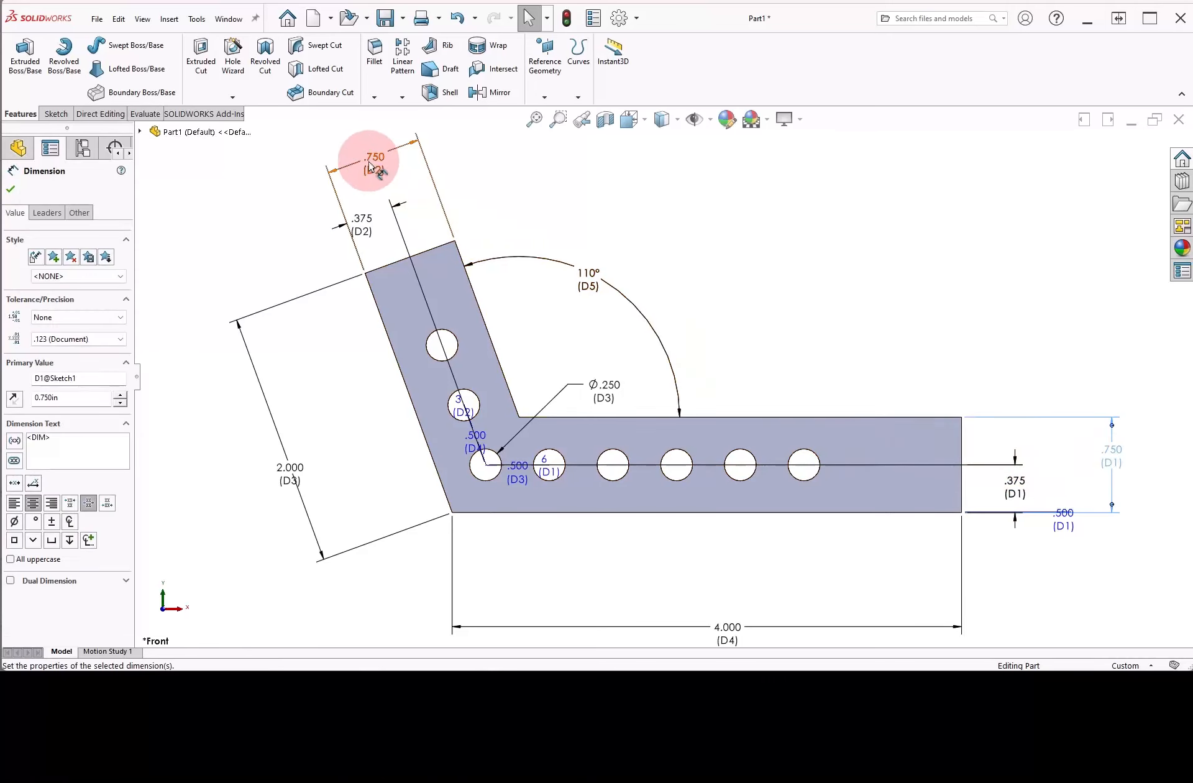
{"action": "left_click_drag", "start_coordinate": [373, 166], "coordinate": [367, 128]}
{"action": "mouse_move", "coordinate": [374, 233]}
{"action": "left_mouse_down"}
{"action": "mouse_move", "coordinate": [361, 212]}
{"action": "mouse_move", "coordinate": [372, 197]}
{"action": "left_mouse_up"}
Step: Move the 110° angle and hole-diameter dimensions farther away from the bend of the part
{"action": "mouse_move", "coordinate": [577, 358]}
{"action": "middle_mouse_down"}
{"action": "mouse_move", "coordinate": [572, 285]}
{"action": "mouse_move", "coordinate": [609, 155]}
{"action": "mouse_move", "coordinate": [609, 207]}
{"action": "mouse_move", "coordinate": [584, 210]}
{"action": "mouse_move", "coordinate": [586, 221]}
{"action": "middle_mouse_up"}
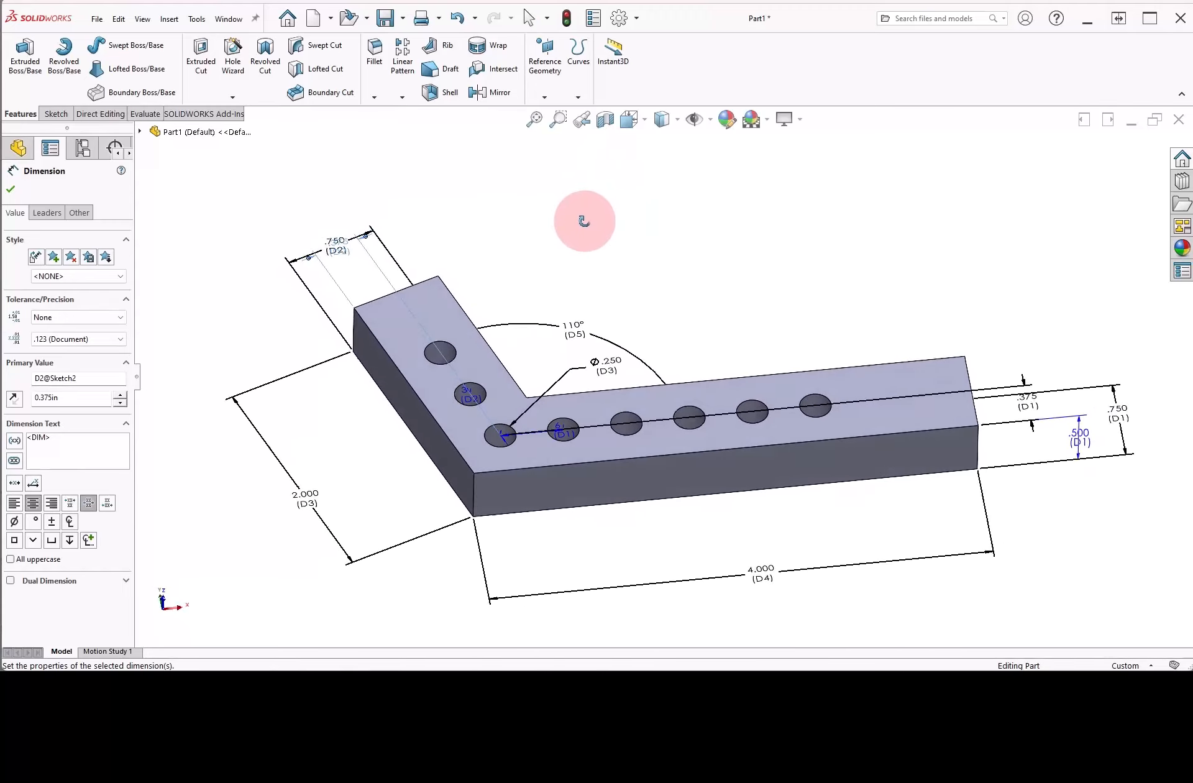
{"action": "left_click_drag", "start_coordinate": [577, 329], "coordinate": [598, 278]}
{"action": "left_click_drag", "start_coordinate": [613, 363], "coordinate": [623, 351]}
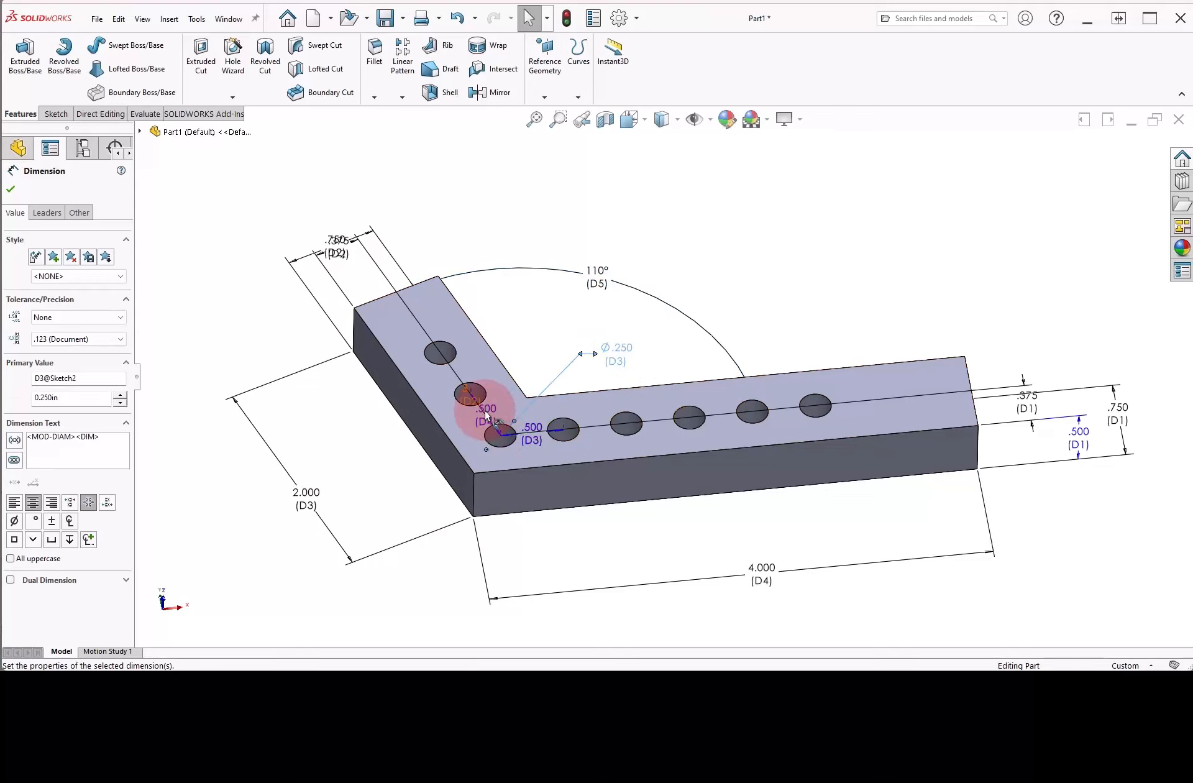
Step: Move the linear pattern's two spacing dimensions and two instance-count dimensions off the holes so they read clearly above the part
{"action": "left_click", "coordinate": [484, 395]}
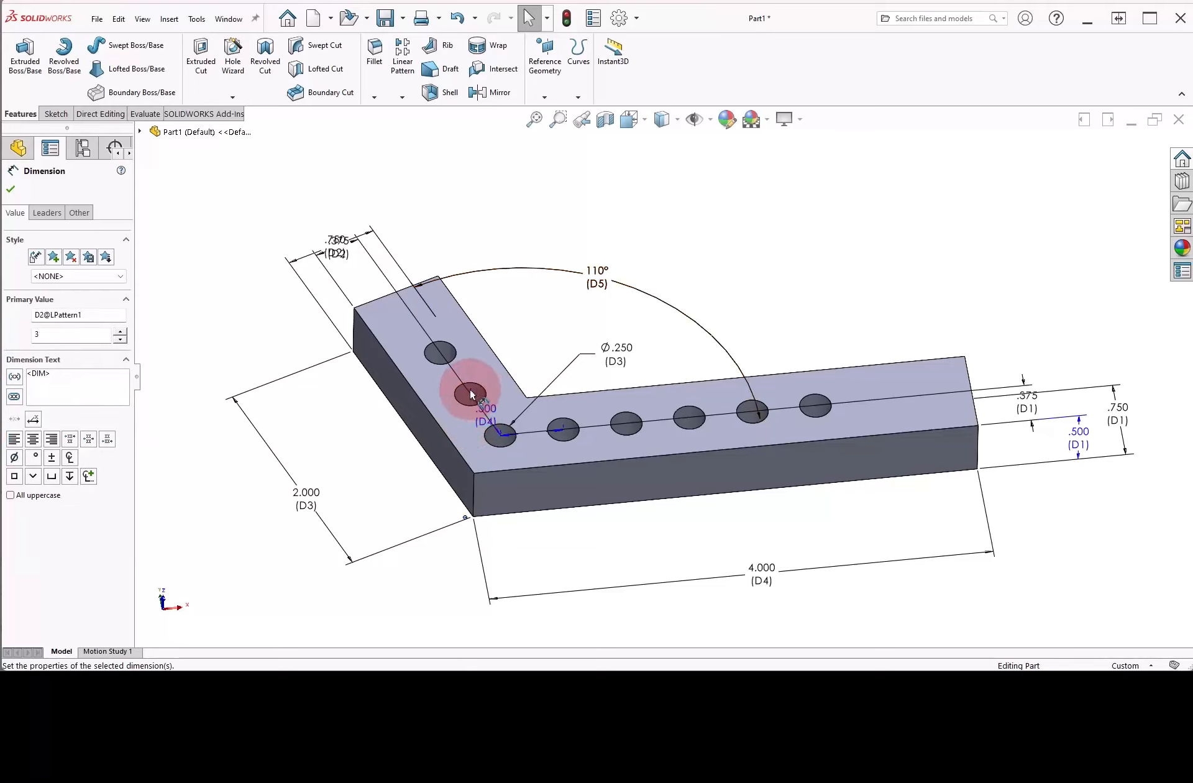
{"action": "left_click_drag", "start_coordinate": [471, 393], "coordinate": [495, 320]}
{"action": "left_click_drag", "start_coordinate": [538, 433], "coordinate": [537, 329]}
{"action": "left_click", "coordinate": [565, 427]}
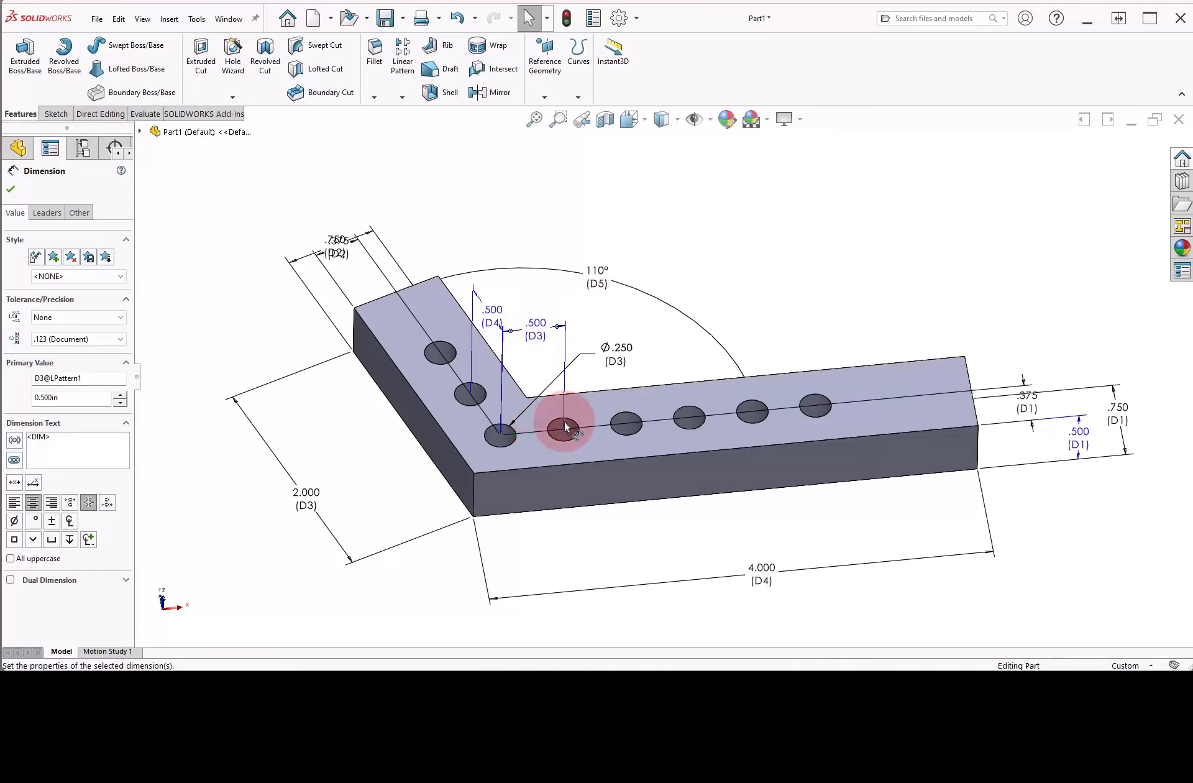
{"action": "left_click_drag", "start_coordinate": [560, 437], "coordinate": [670, 357]}
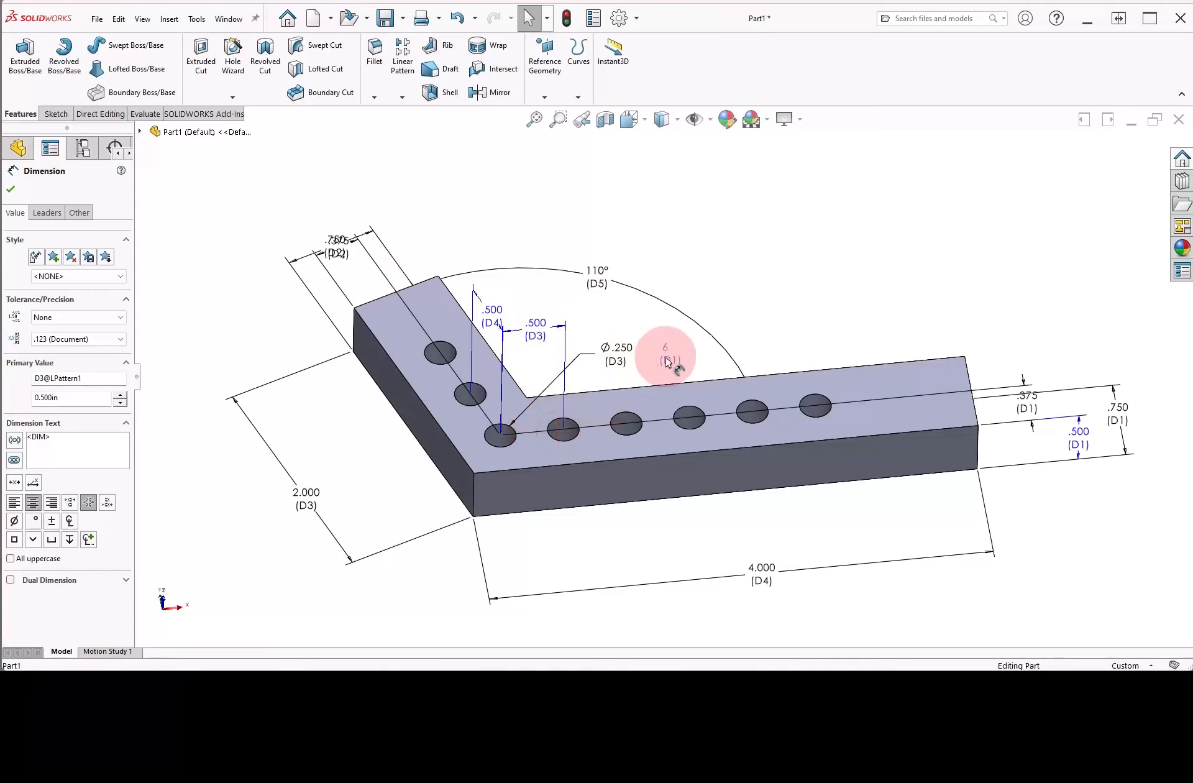
{"action": "left_click", "coordinate": [468, 395]}
{"action": "left_click_drag", "start_coordinate": [453, 407], "coordinate": [479, 257]}
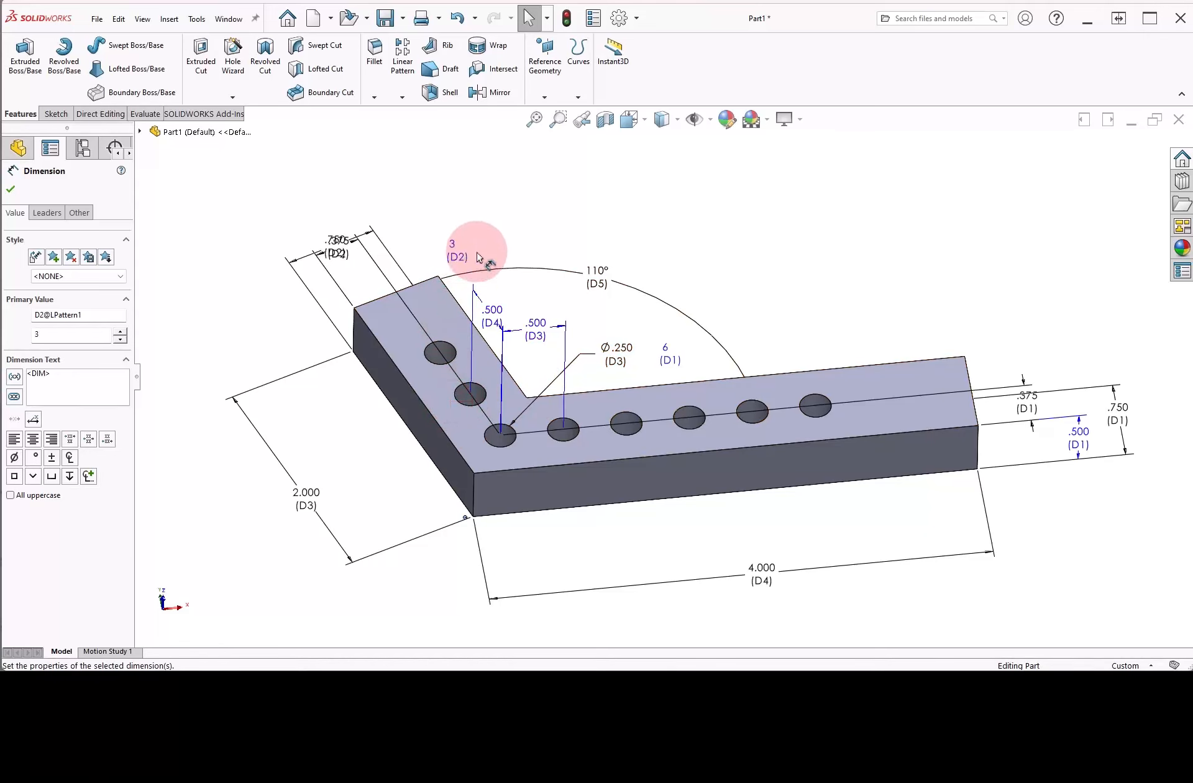
{"action": "left_click", "coordinate": [670, 245]}
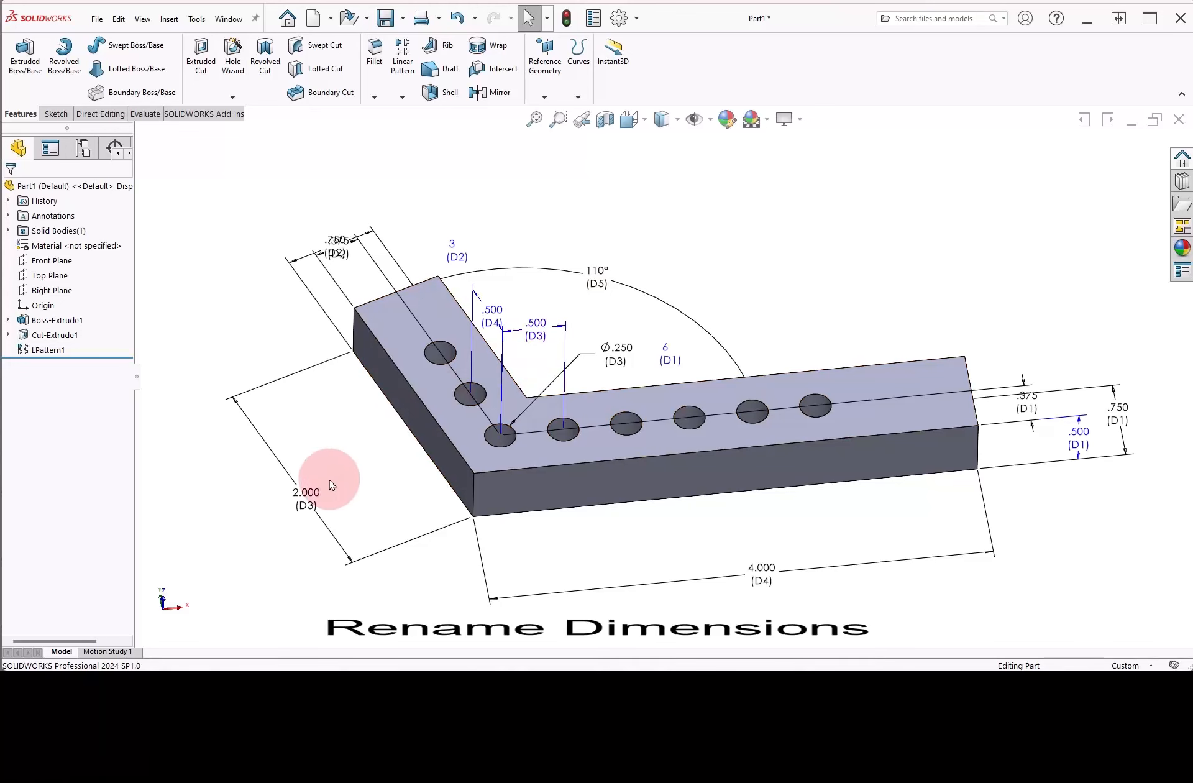
Step: Rename the 2 in length dimension of the slanted arm as Lenght1
{"action": "left_click", "coordinate": [307, 497]}
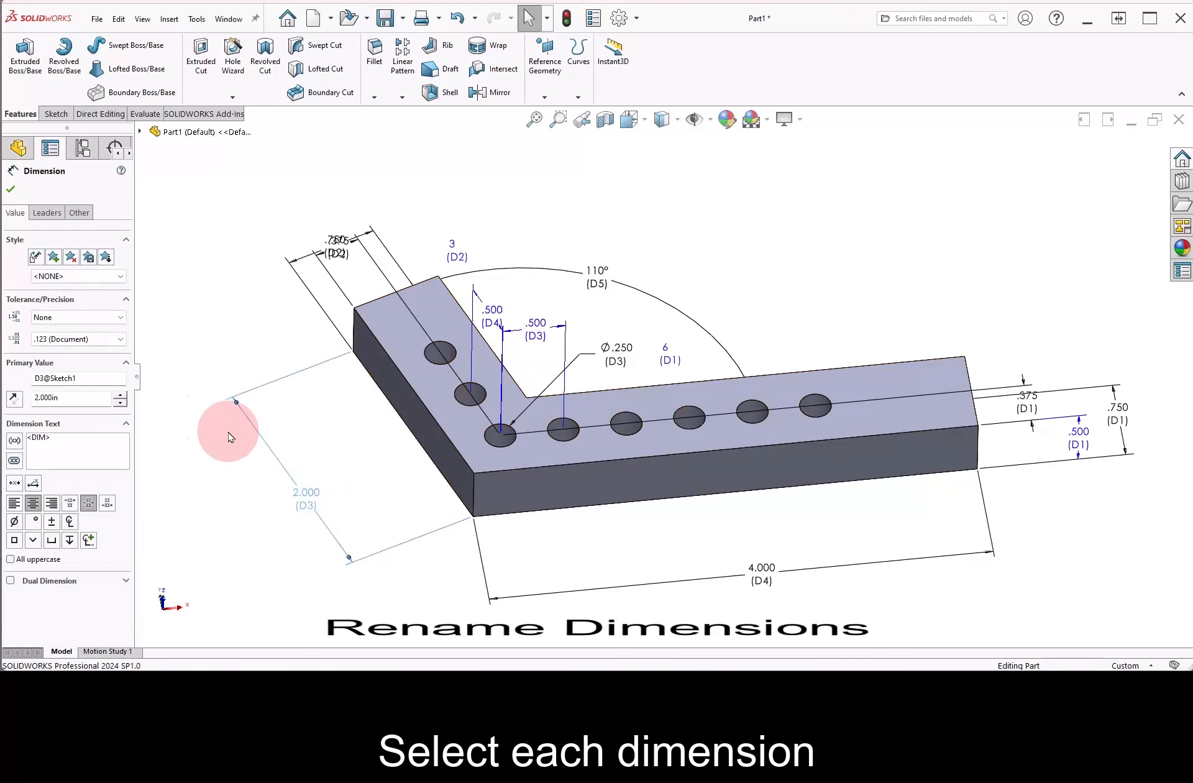
{"action": "double_click", "coordinate": [37, 378]}
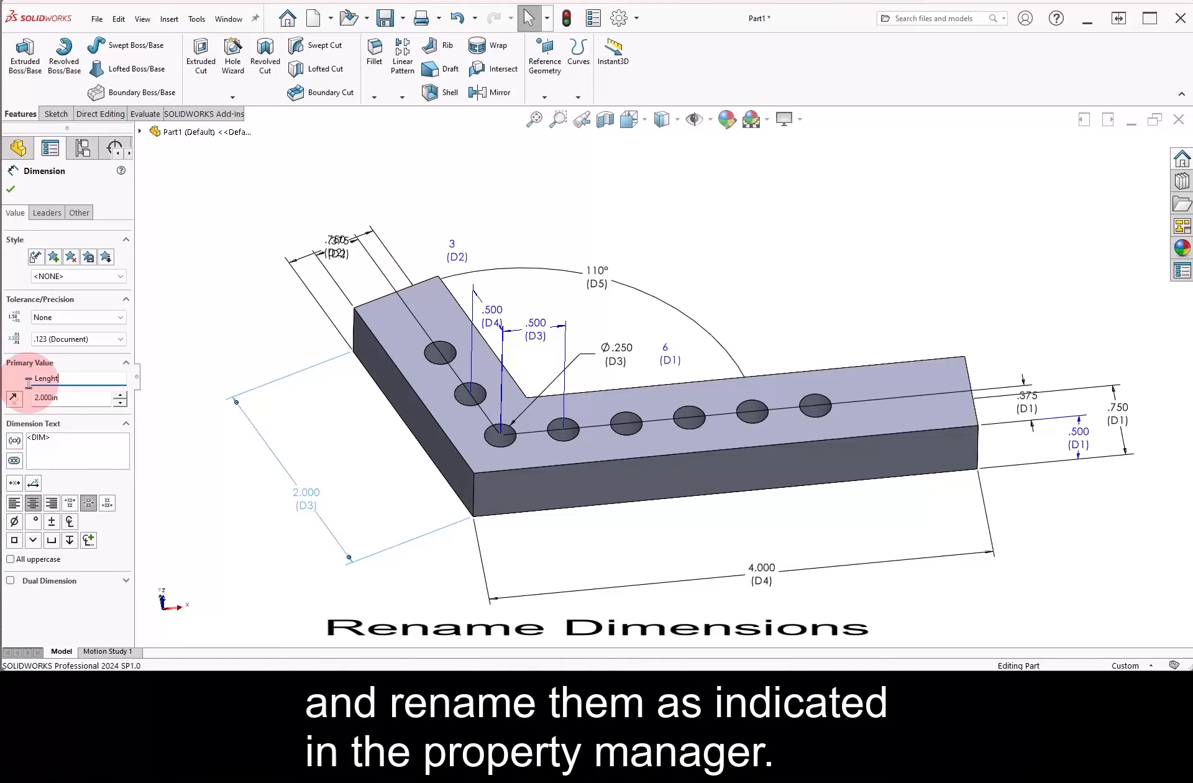
{"action": "type", "text": "Lenght1"}
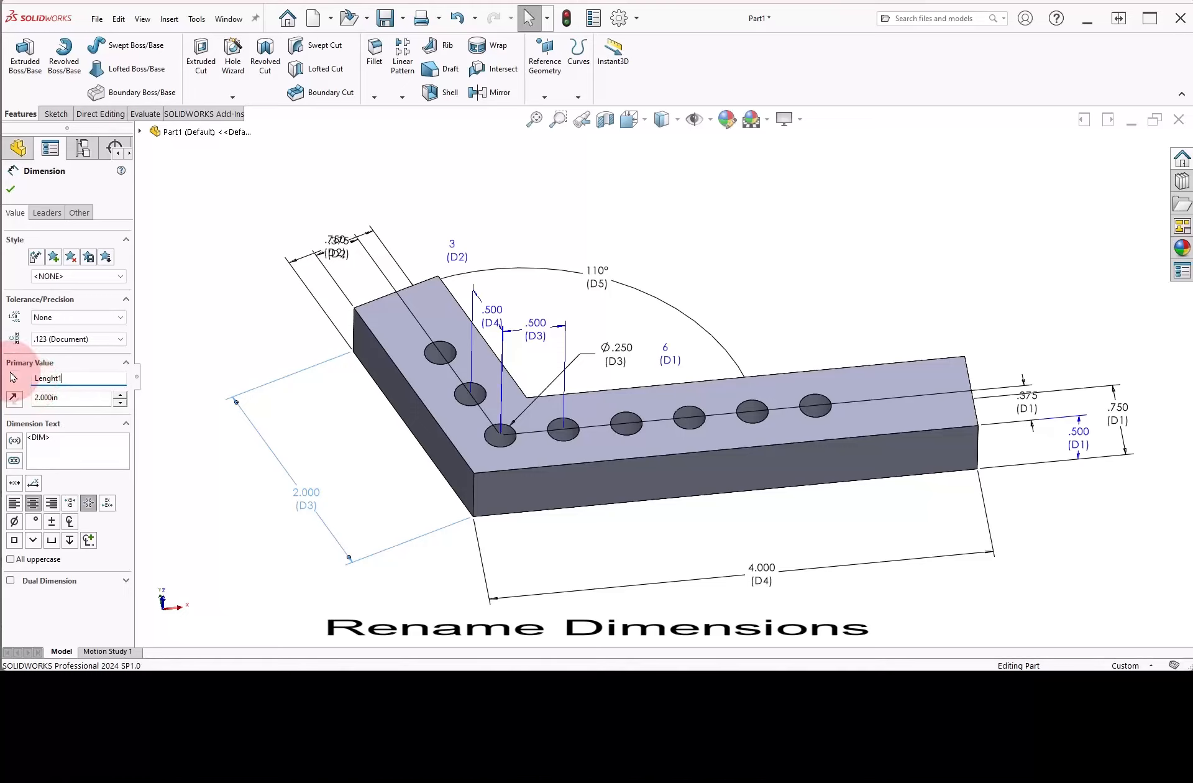
{"action": "left_click", "coordinate": [360, 453]}
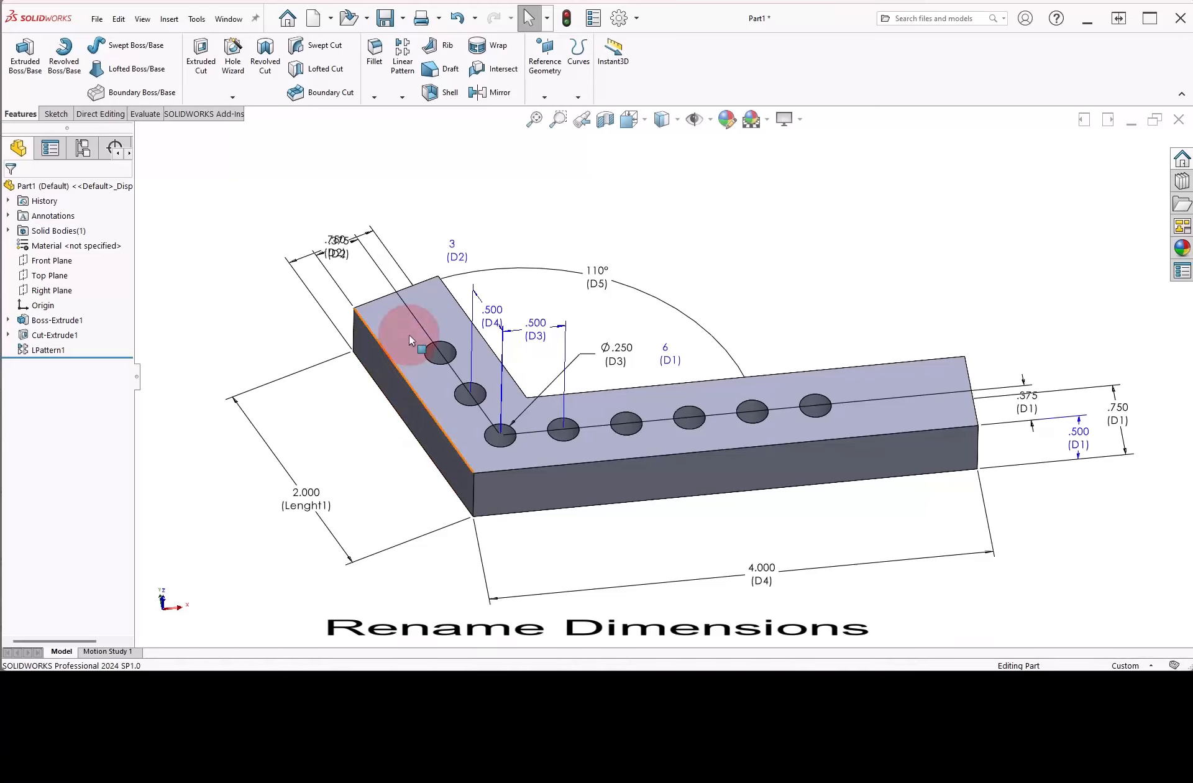
Step: Rename the instance-count dimension of the slanted arm's hole pattern as Qty1
{"action": "left_click", "coordinate": [452, 246]}
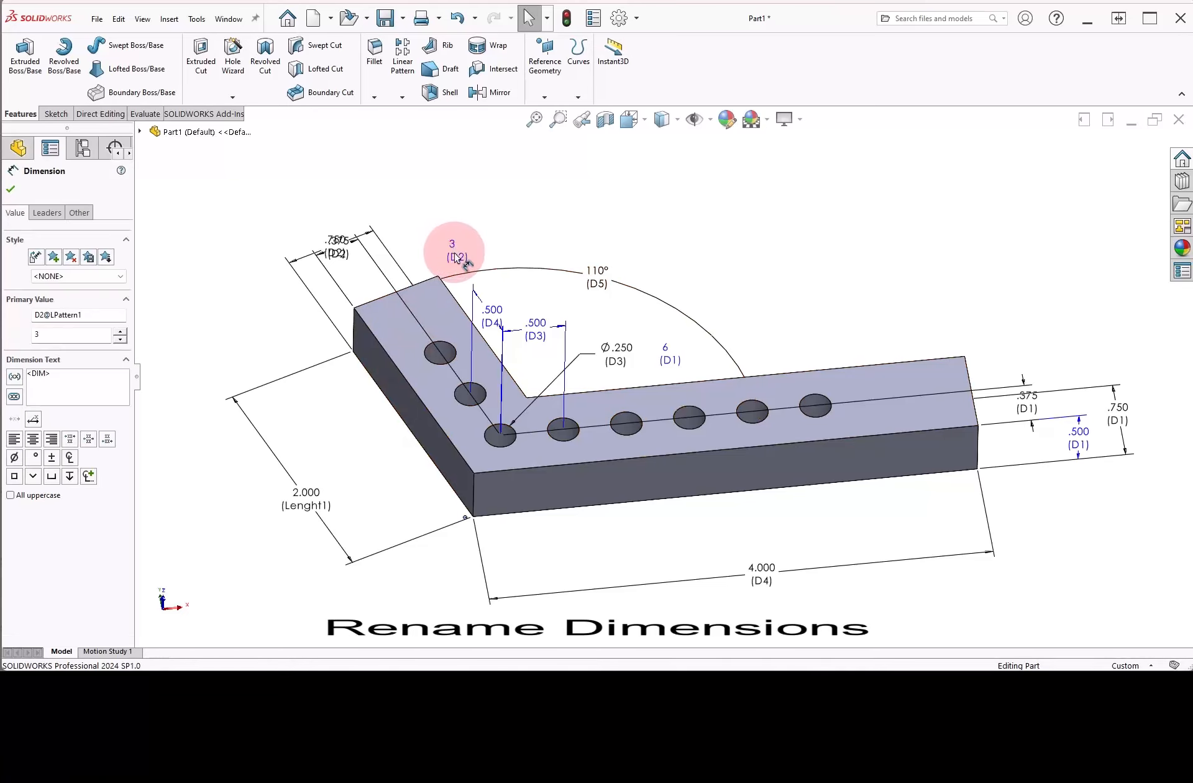
{"action": "left_click_drag", "start_coordinate": [102, 315], "coordinate": [15, 315]}
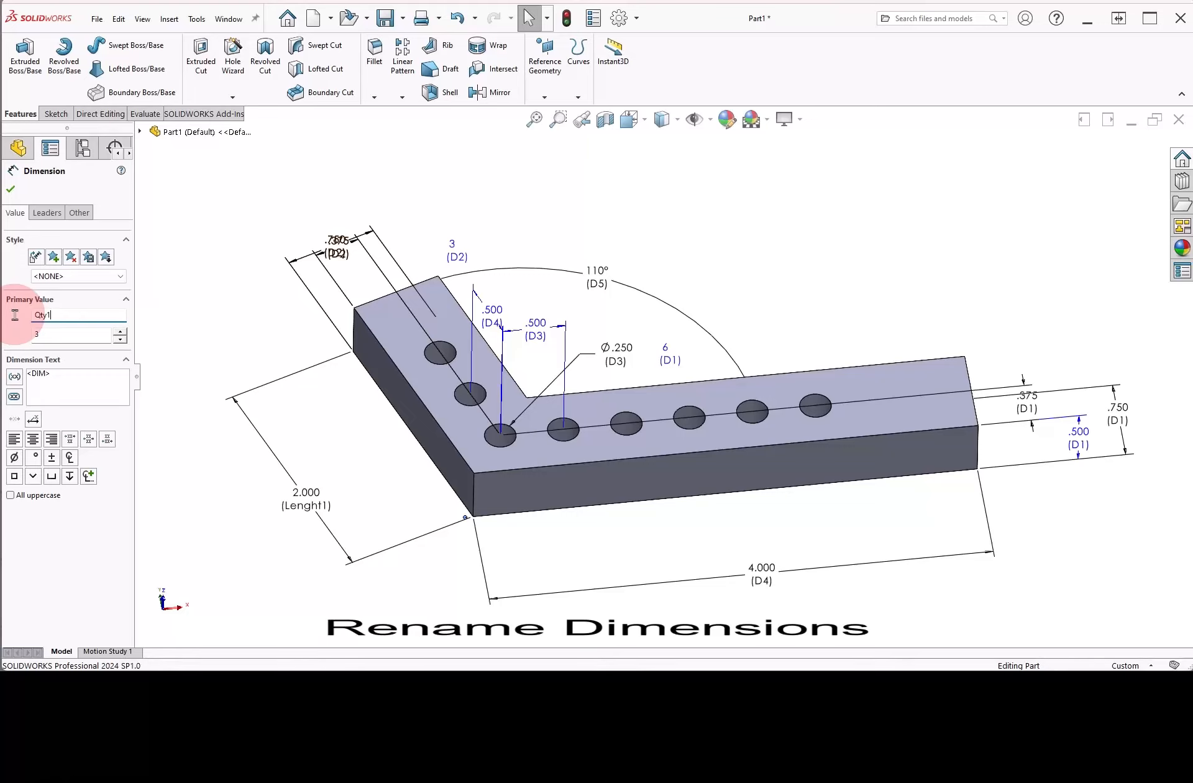
{"action": "left_click", "coordinate": [288, 336]}
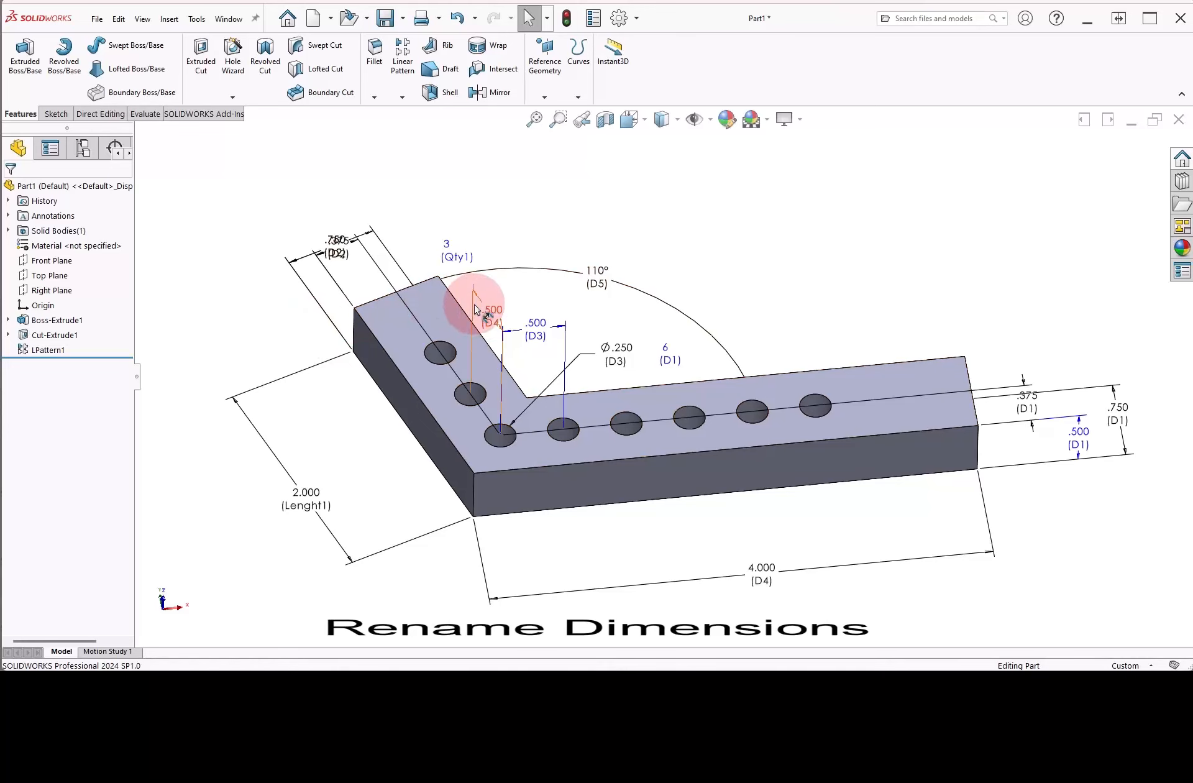
Step: Rename the spacing dimension of the slanted arm's hole pattern as Spacing1
{"action": "left_click", "coordinate": [493, 317]}
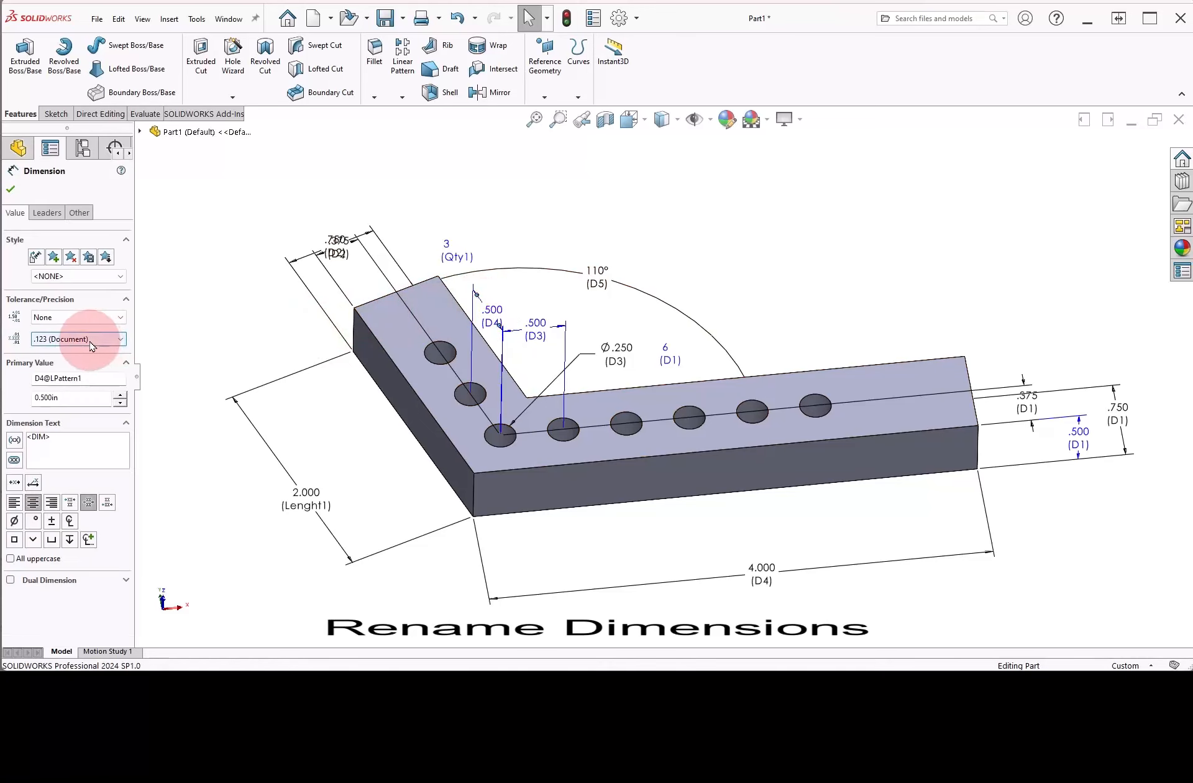
{"action": "left_click_drag", "start_coordinate": [87, 377], "coordinate": [3, 387]}
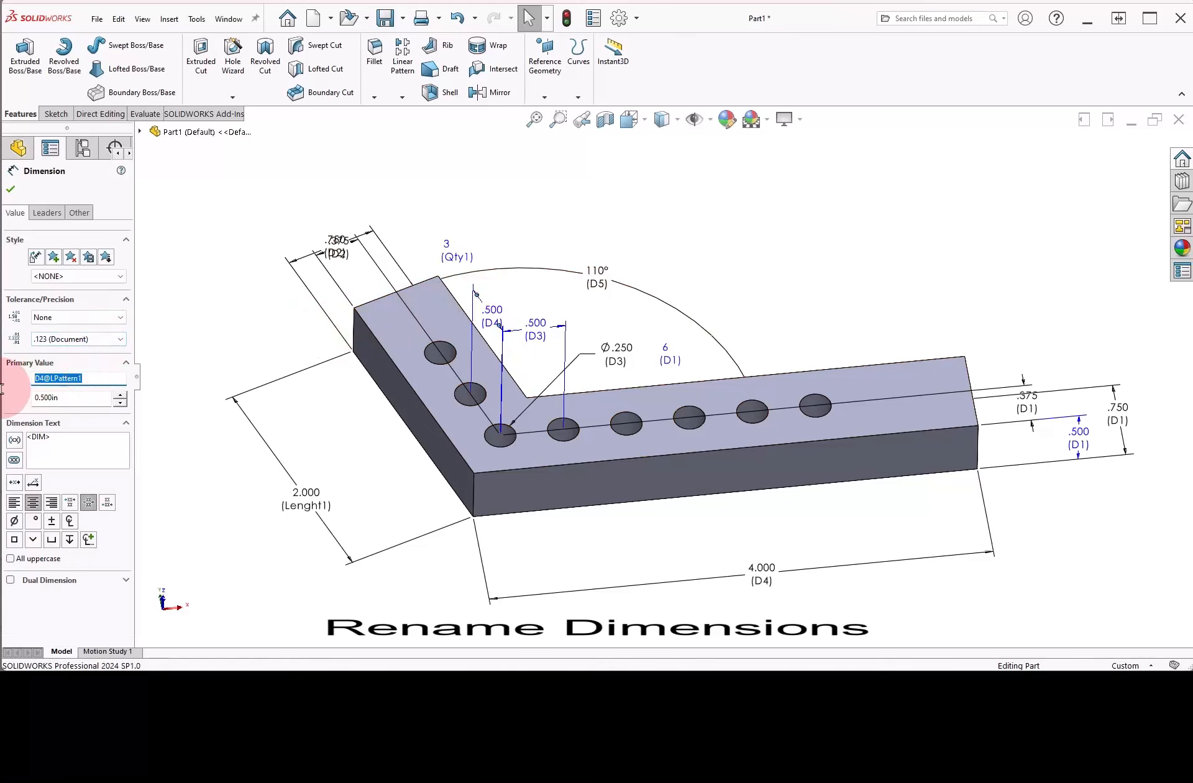
{"action": "type", "text": "Spacing1"}
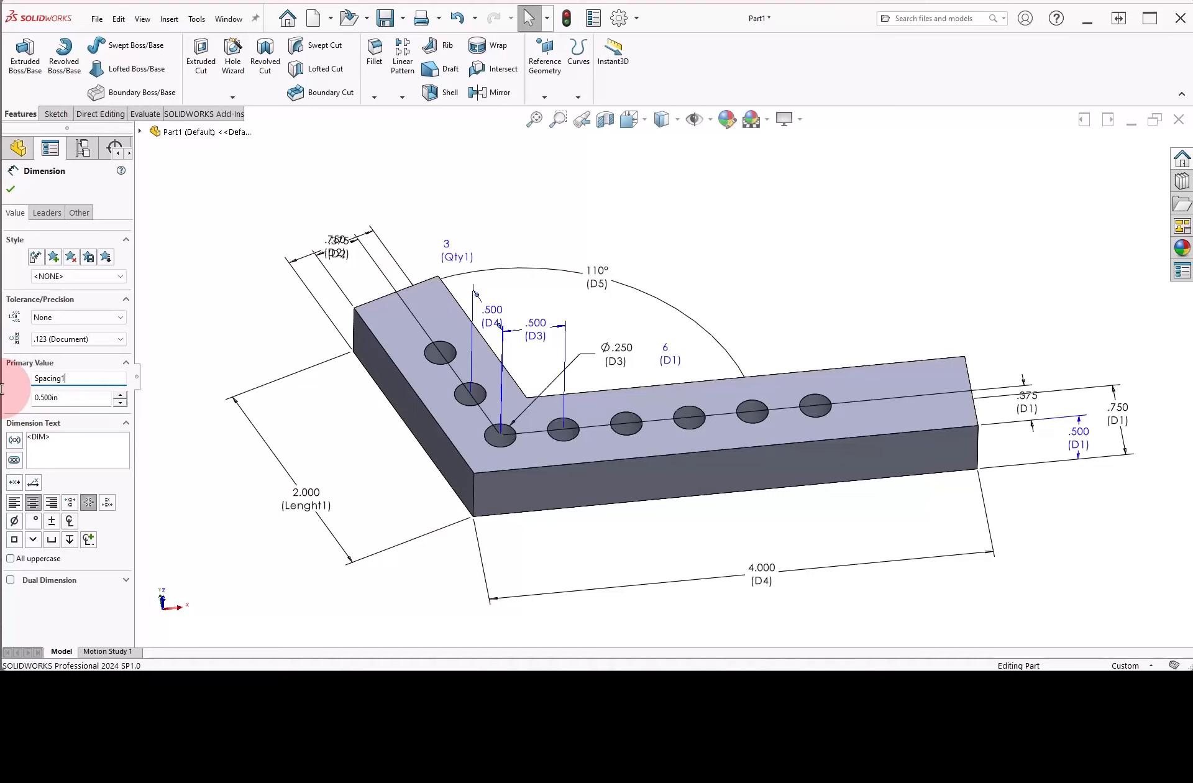
{"action": "left_click", "coordinate": [532, 301]}
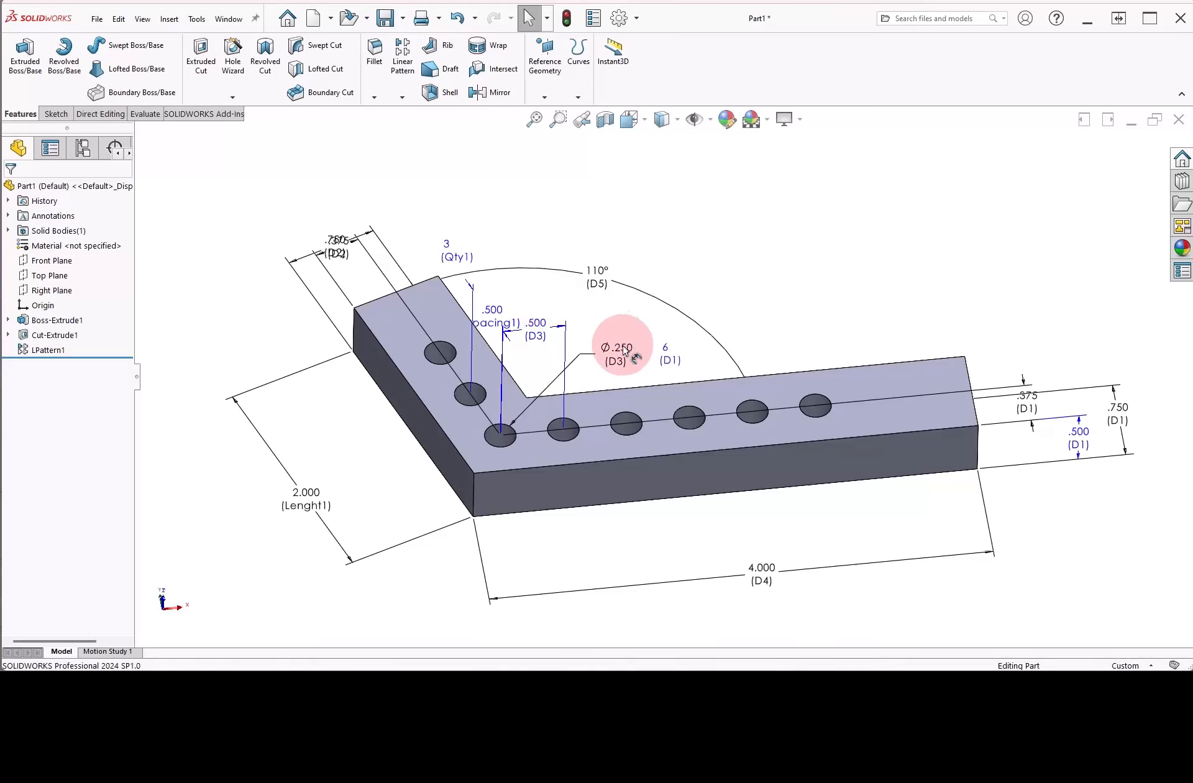
Step: Rename the long arm's 4 in length dimension as Length2 and the instance-count dimension of its hole pattern as Qty2
{"action": "left_click", "coordinate": [759, 568]}
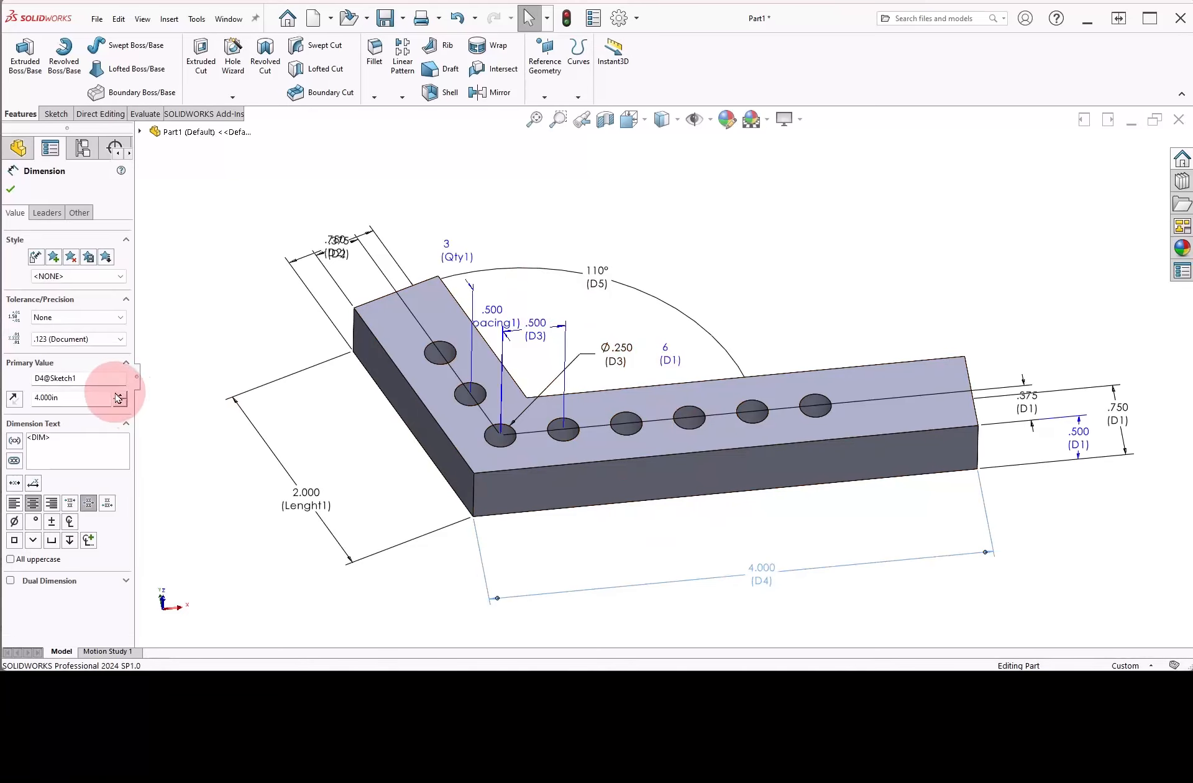
{"action": "left_click_drag", "start_coordinate": [105, 378], "coordinate": [2, 380]}
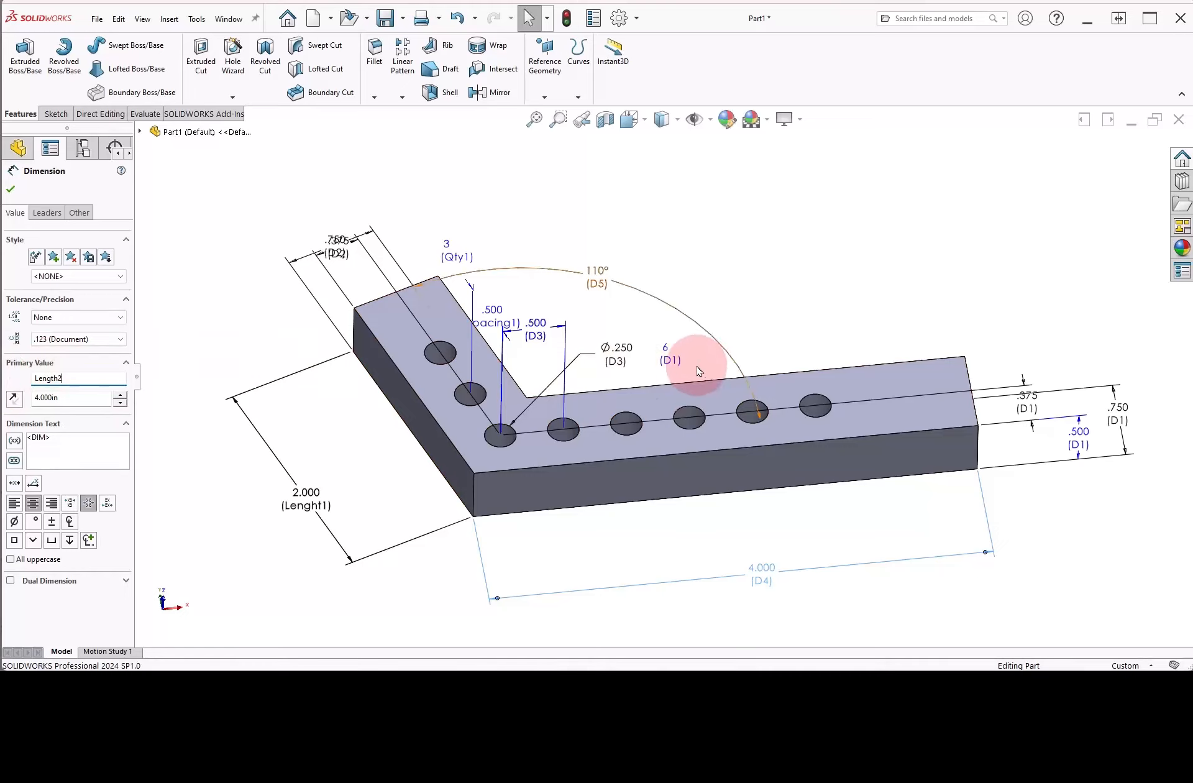
{"action": "left_click", "coordinate": [669, 355]}
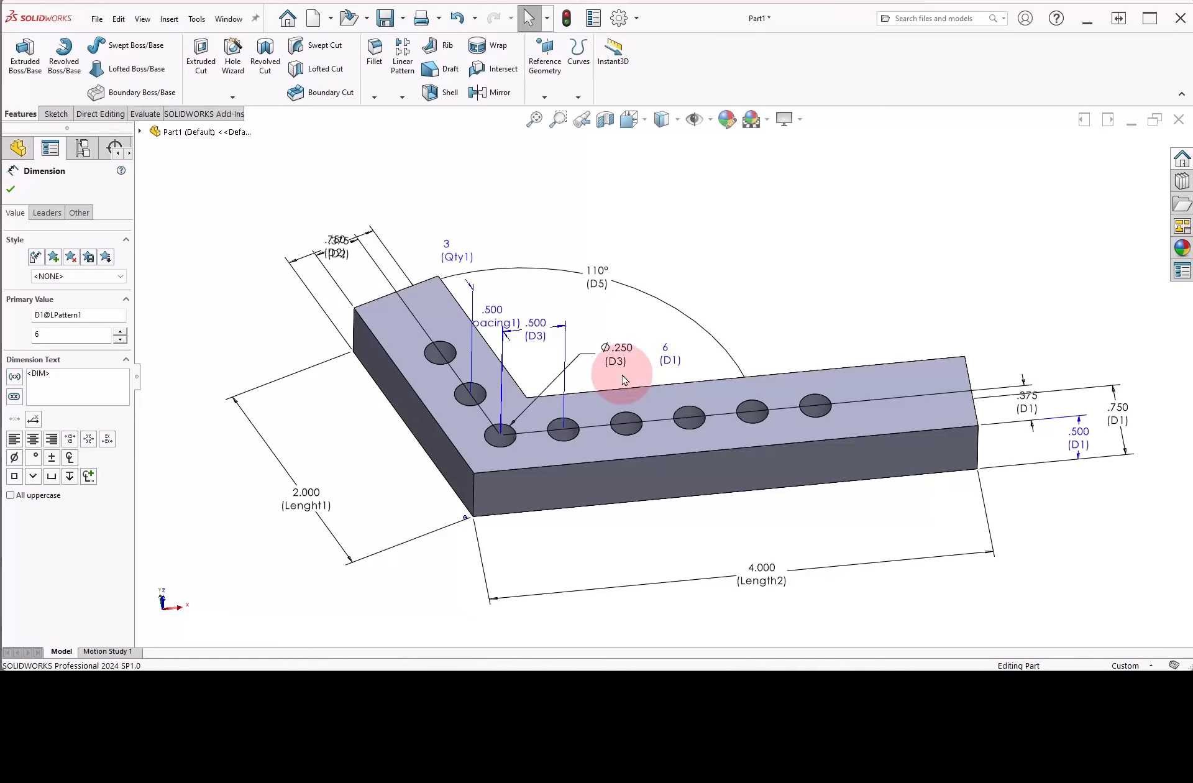
{"action": "left_click_drag", "start_coordinate": [93, 315], "coordinate": [25, 319]}
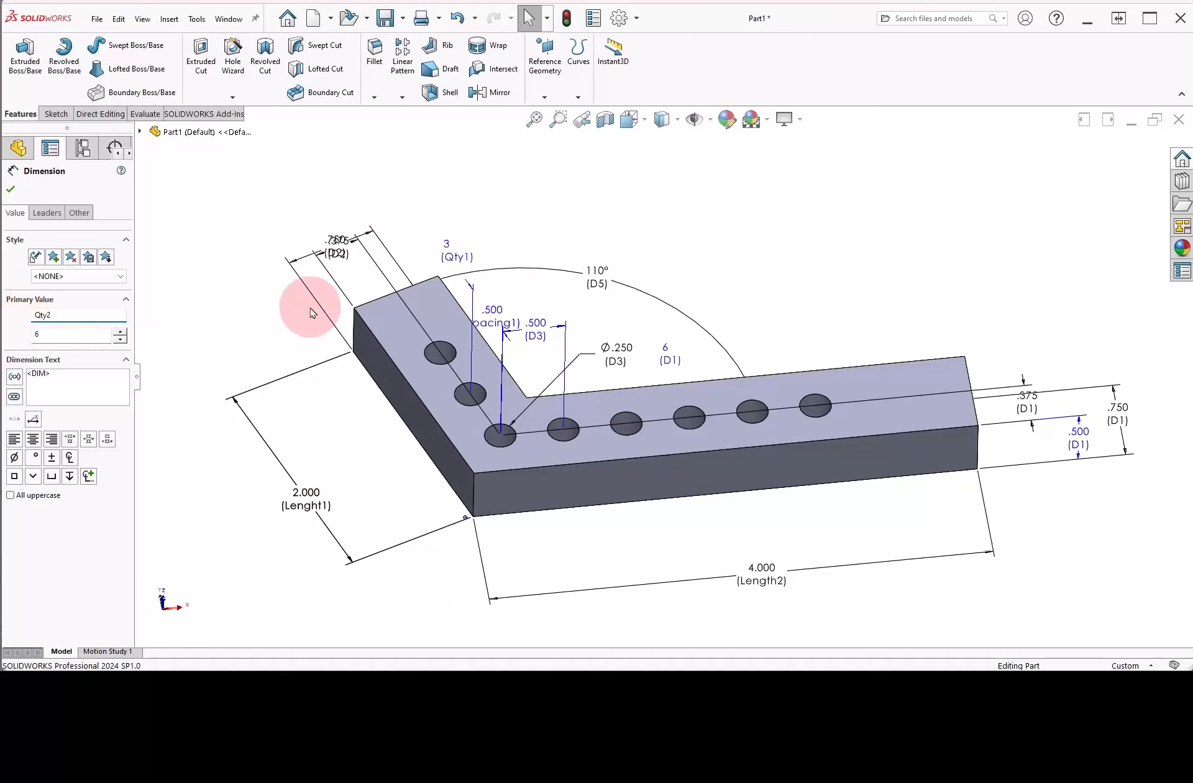
{"action": "left_click", "coordinate": [534, 331]}
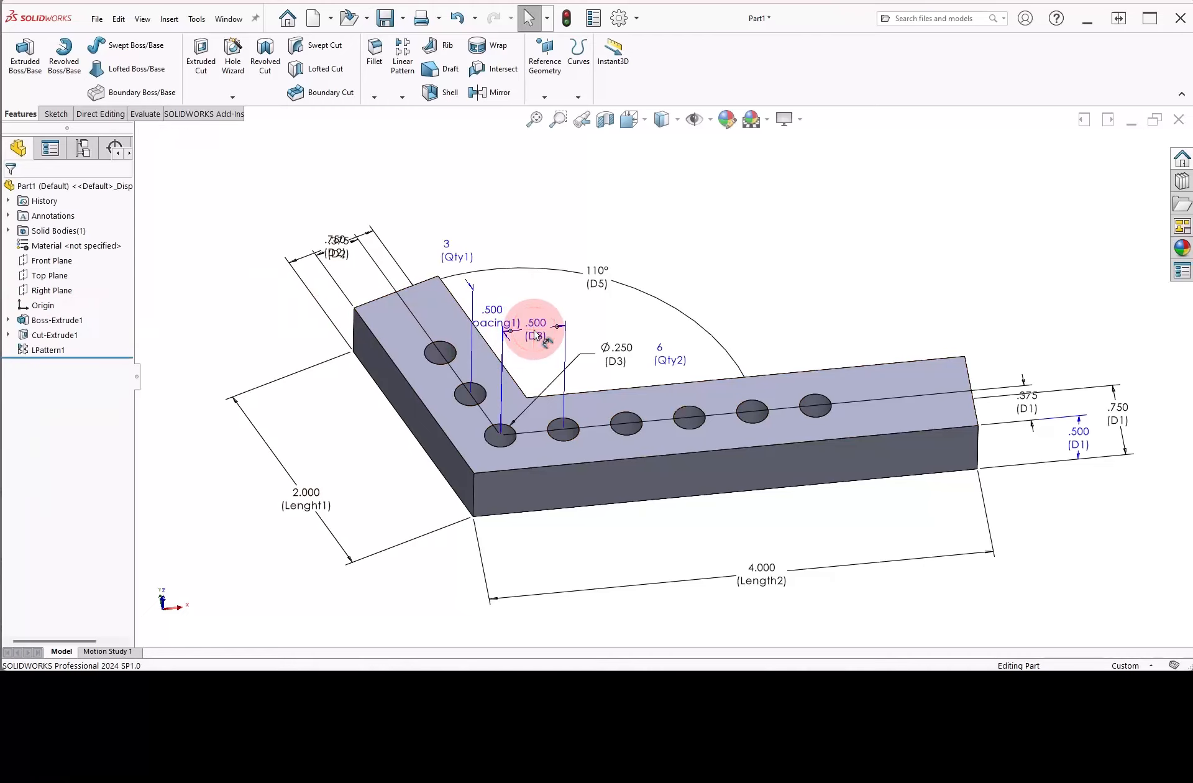
Step: Rename the long arm's hole spacing dimension as Spacing2 and move the two spacing dimensions apart so both names are readable
{"action": "left_click_drag", "start_coordinate": [534, 333], "coordinate": [535, 354]}
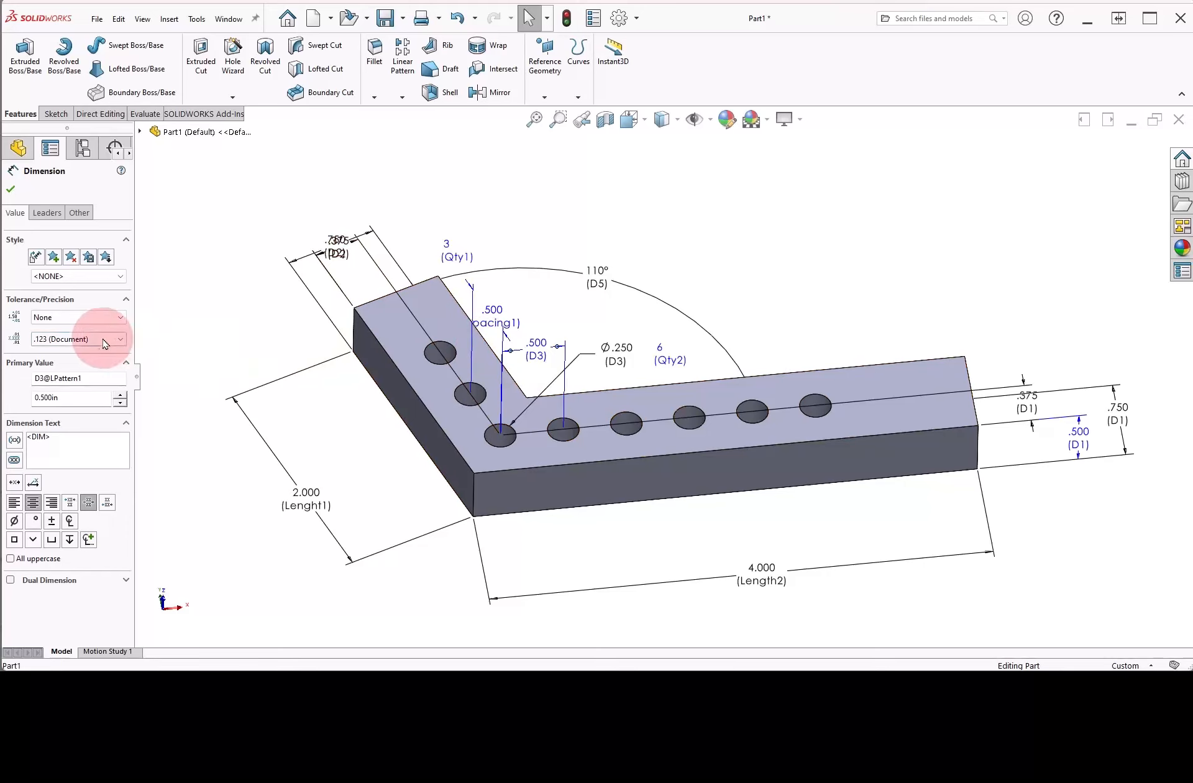
{"action": "left_click_drag", "start_coordinate": [96, 377], "coordinate": [10, 379]}
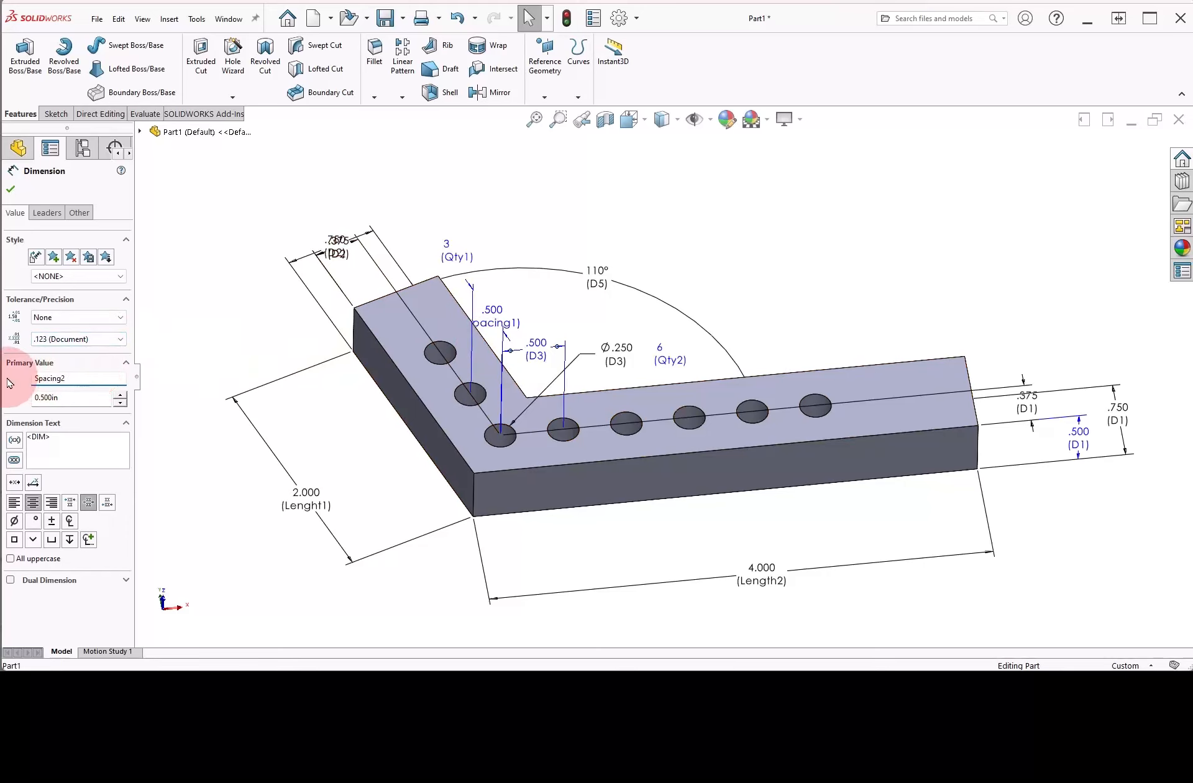
{"action": "left_click_drag", "start_coordinate": [506, 315], "coordinate": [505, 297]}
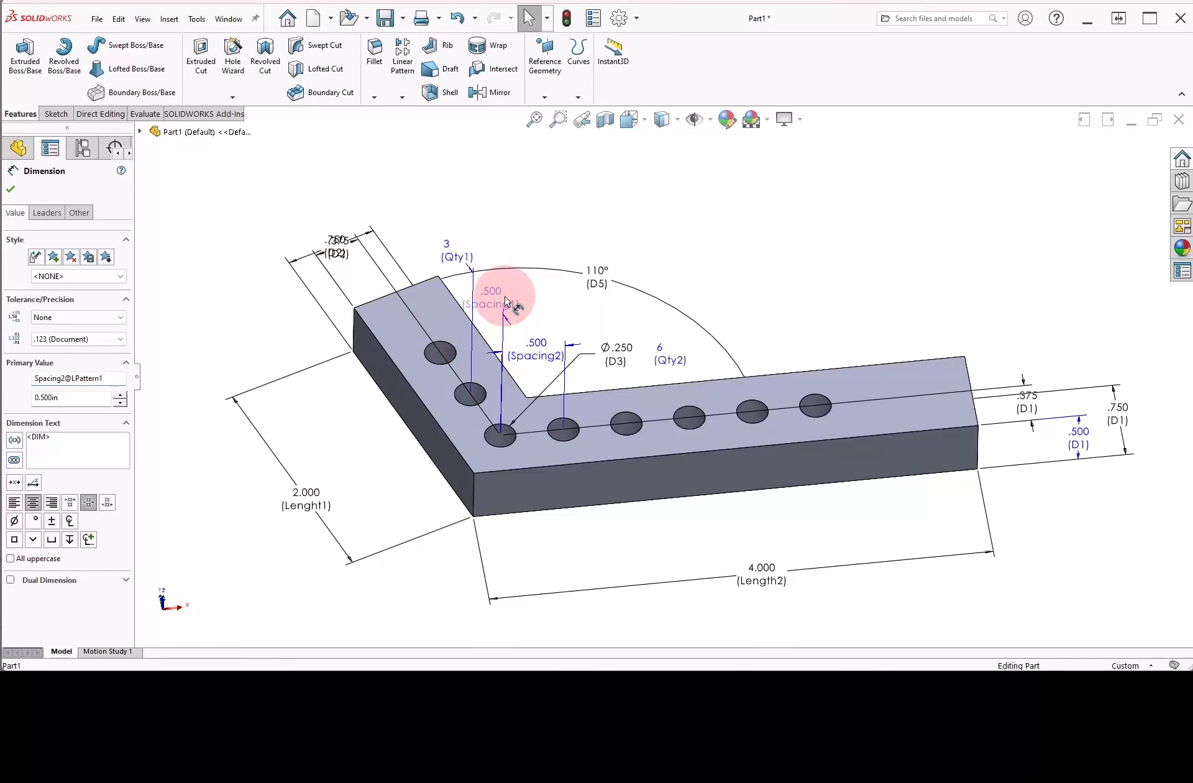
{"action": "left_click", "coordinate": [666, 313]}
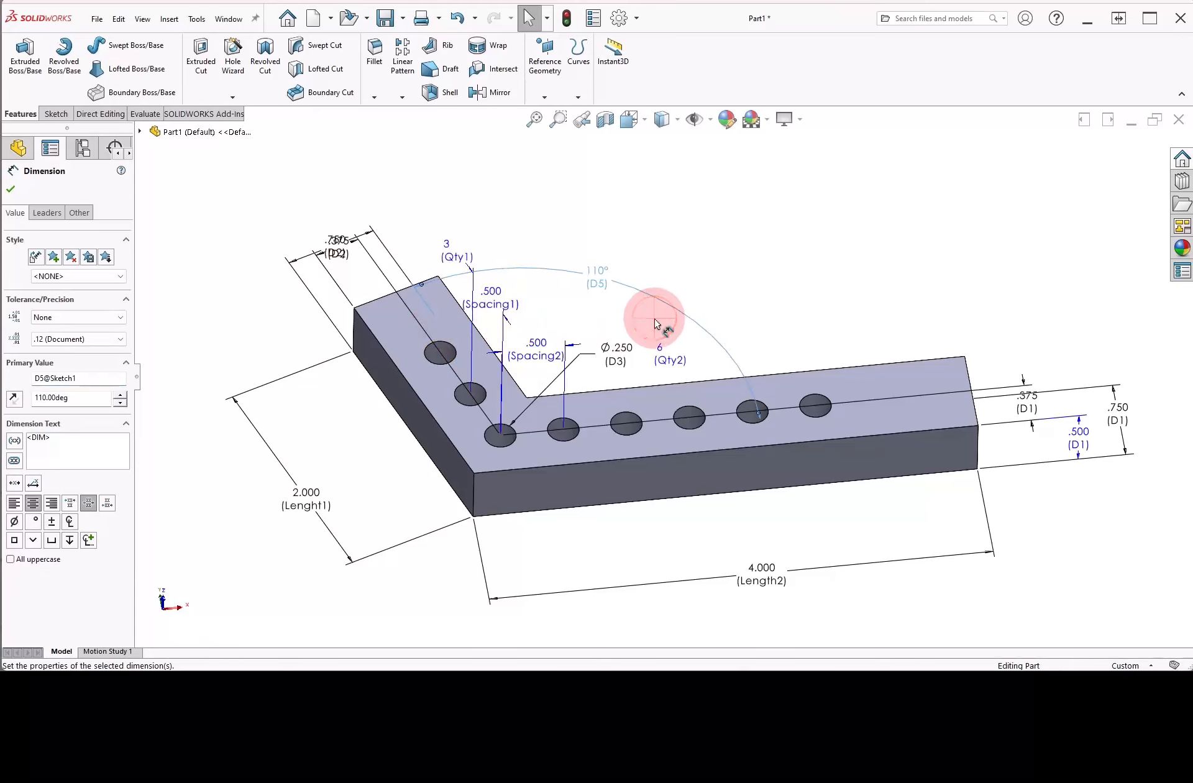
{"action": "left_click", "coordinate": [772, 298]}
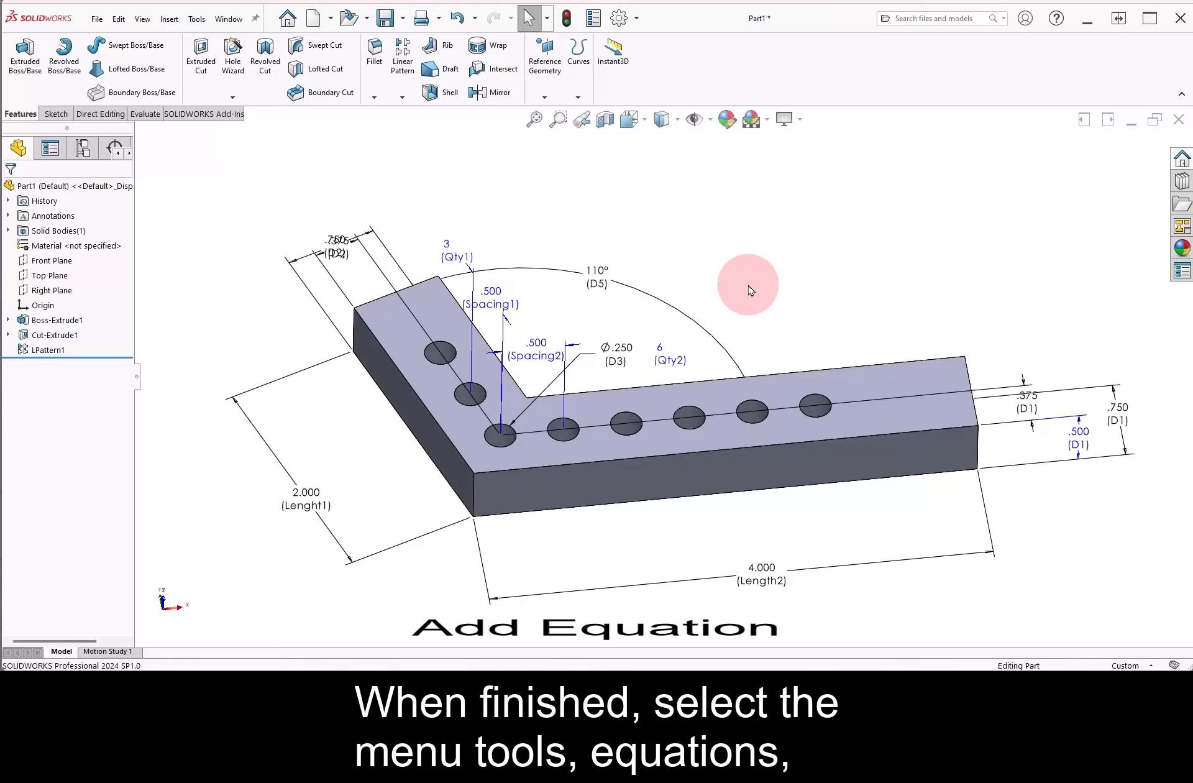
Step: Open the equations manager and start a new equation for the slanted arm's Qty1 dimension
{"action": "left_click", "coordinate": [190, 21]}
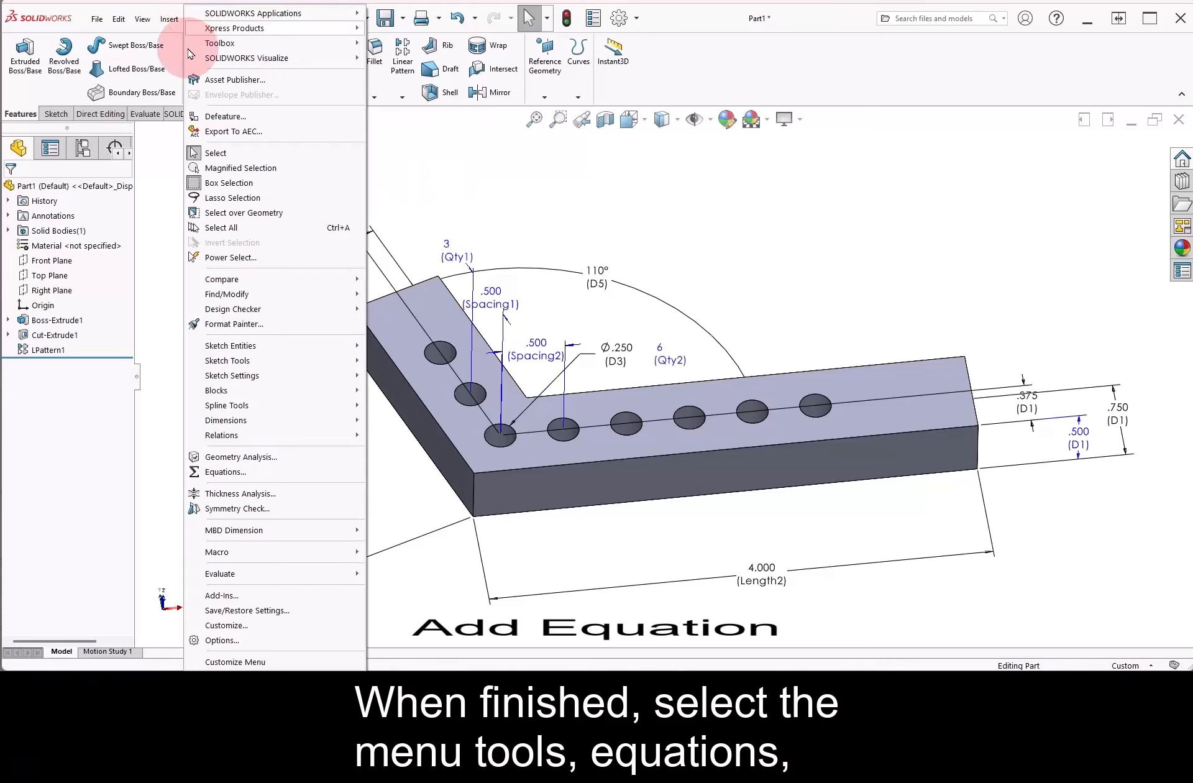
{"action": "left_click", "coordinate": [220, 475]}
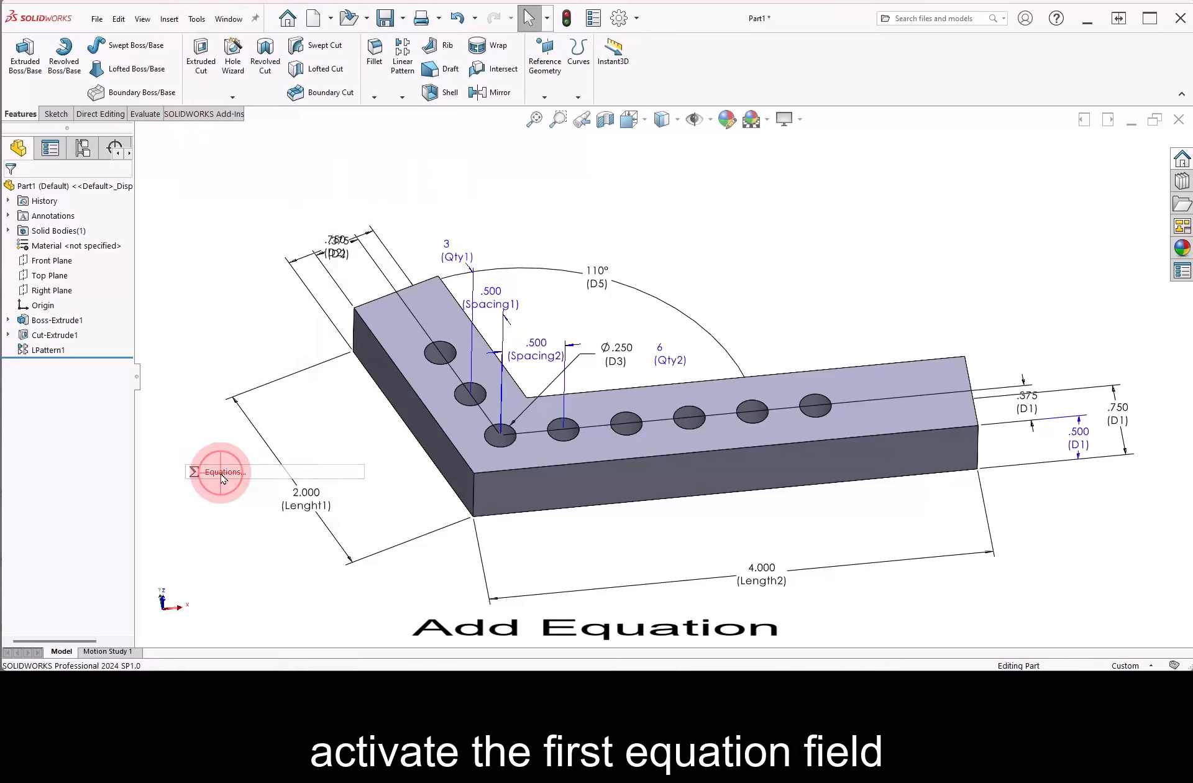
{"action": "left_click", "coordinate": [413, 415]}
{"action": "scroll", "coordinate": [702, 287], "scroll_direction": "up", "scroll_amount": 3}
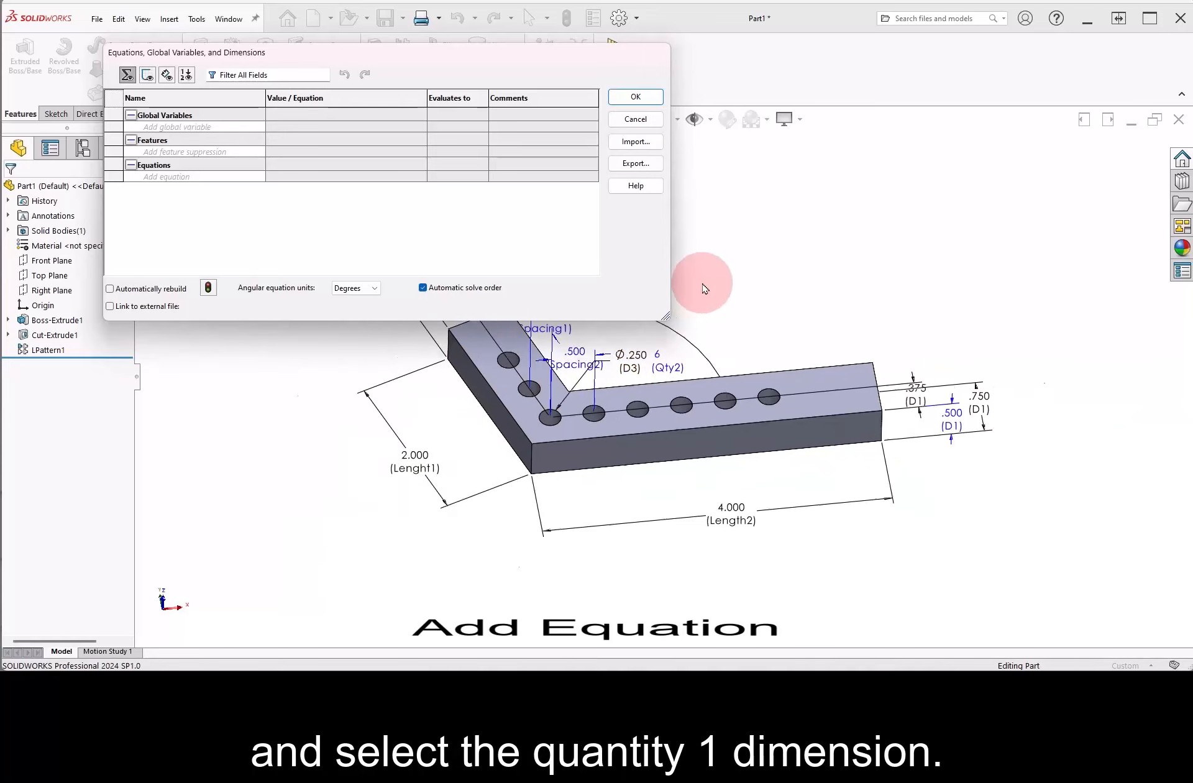
{"action": "scroll", "coordinate": [705, 210], "scroll_direction": "down", "scroll_amount": 1}
{"action": "scroll", "coordinate": [711, 242], "scroll_direction": "down", "scroll_amount": 1}
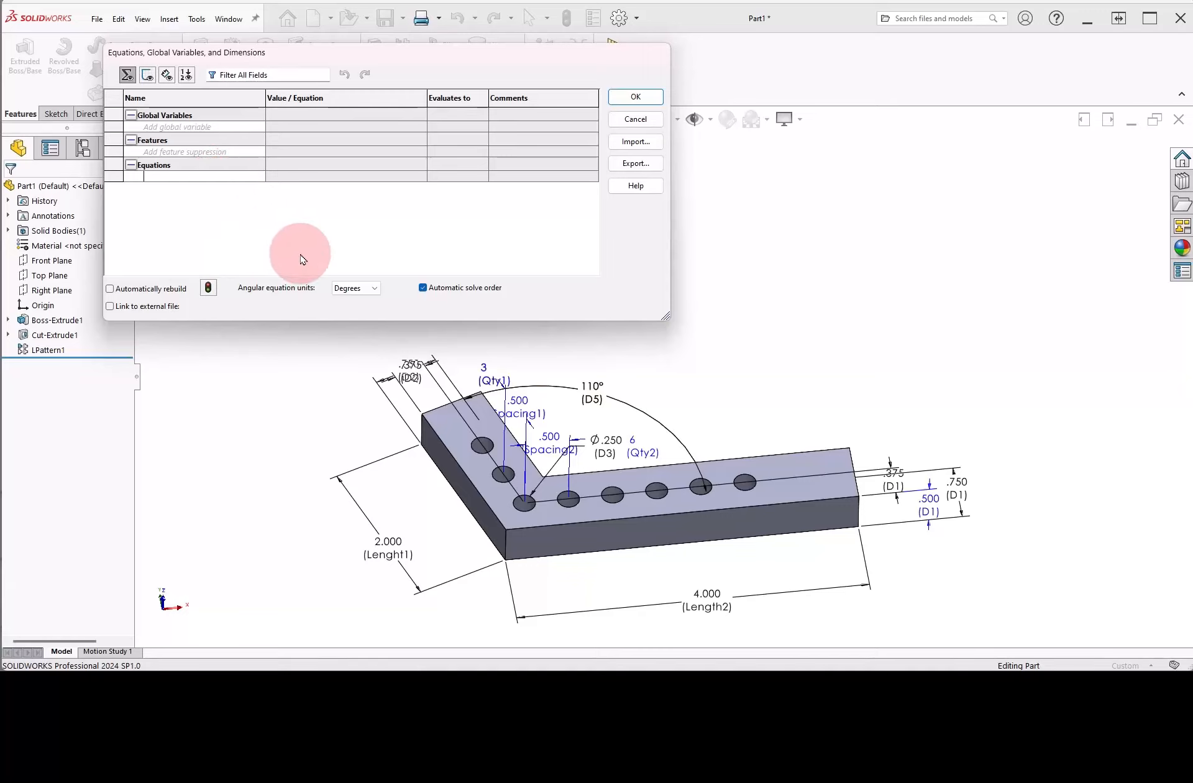
{"action": "left_click", "coordinate": [490, 378]}
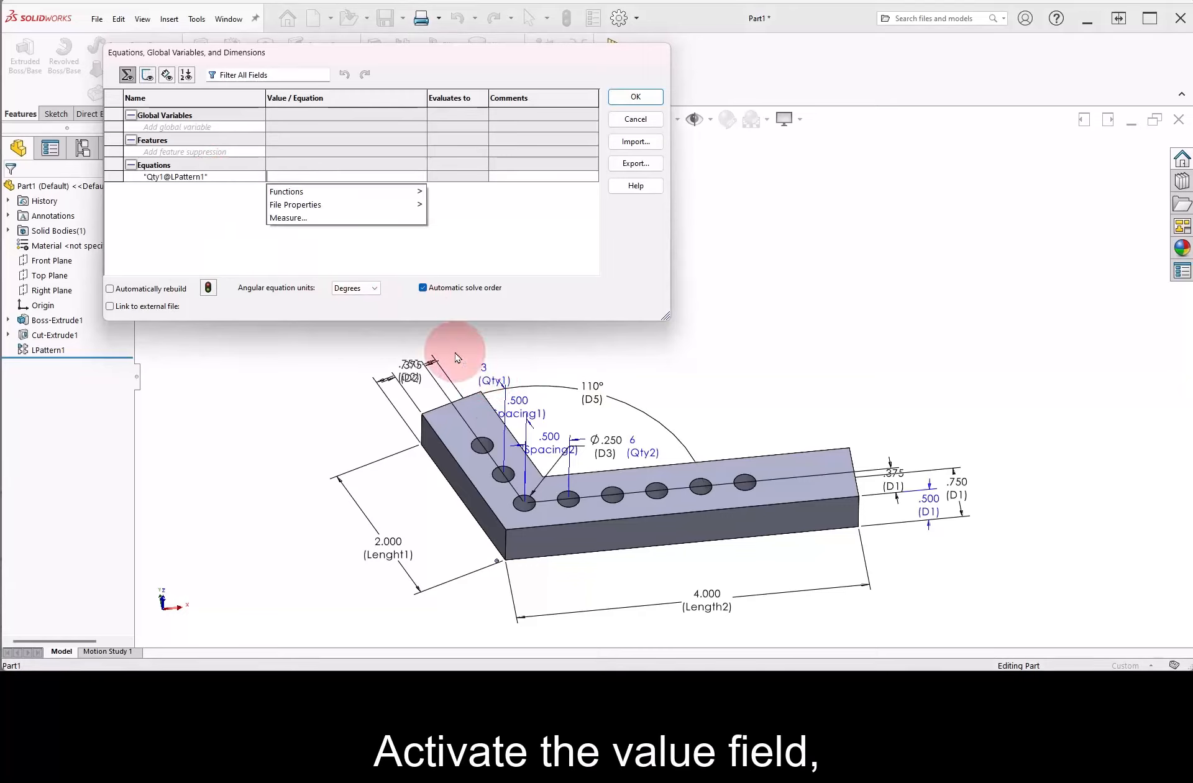
Step: Set the Qty1 equation to ("Lenght1@Sketch1" - 0.375) / "Spacing1@LPattern1" and apply it to the part
{"action": "left_click", "coordinate": [317, 176]}
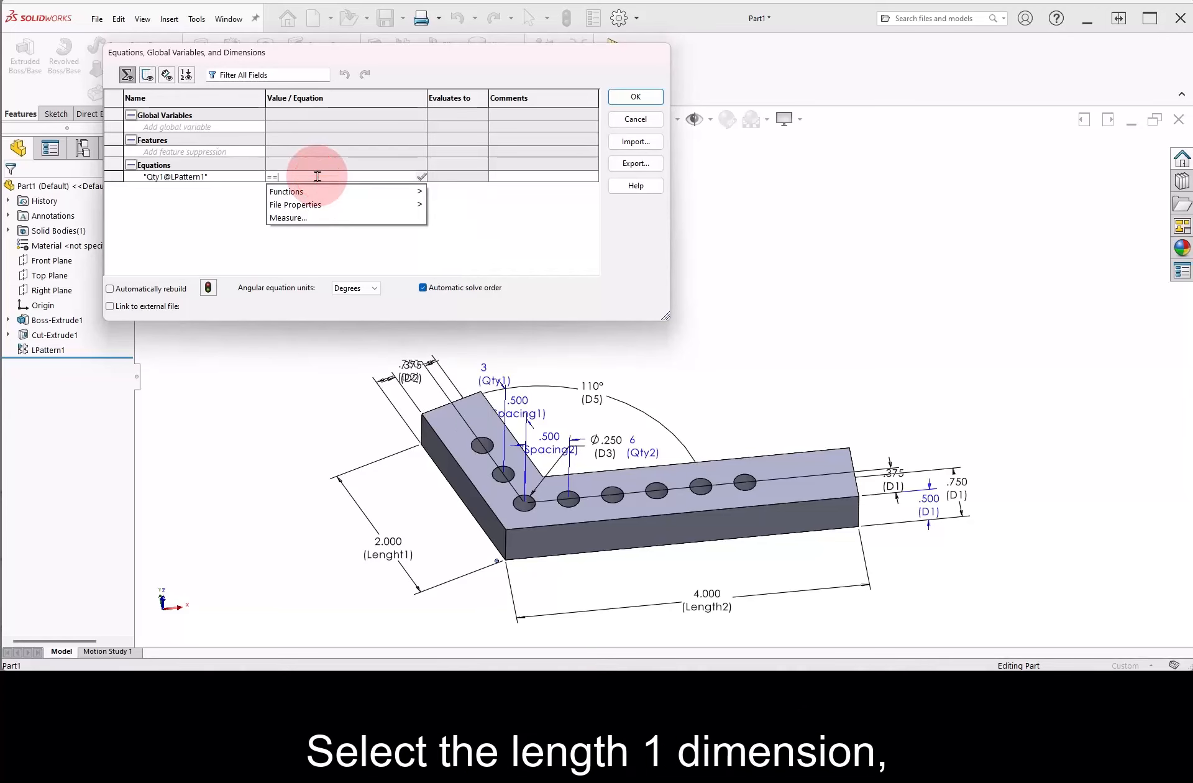
{"action": "type", "text": "("}
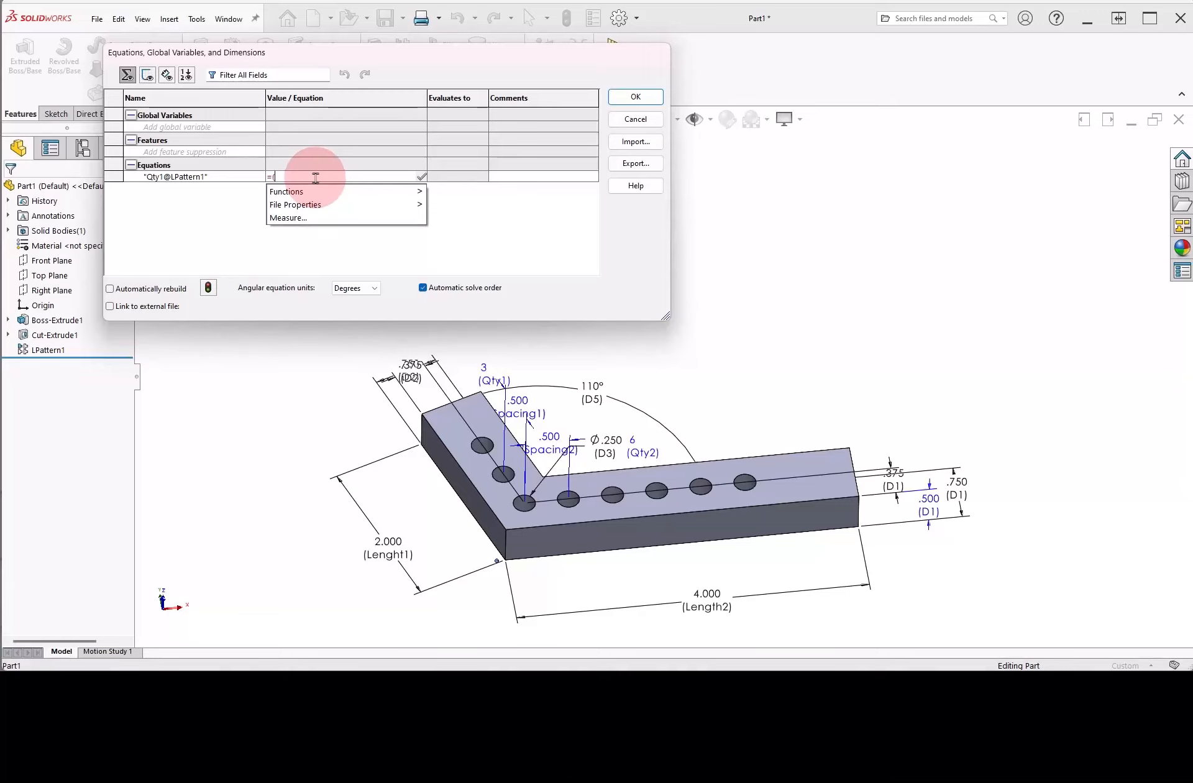
{"action": "left_click", "coordinate": [389, 554]}
{"action": "type", "text": "-"}
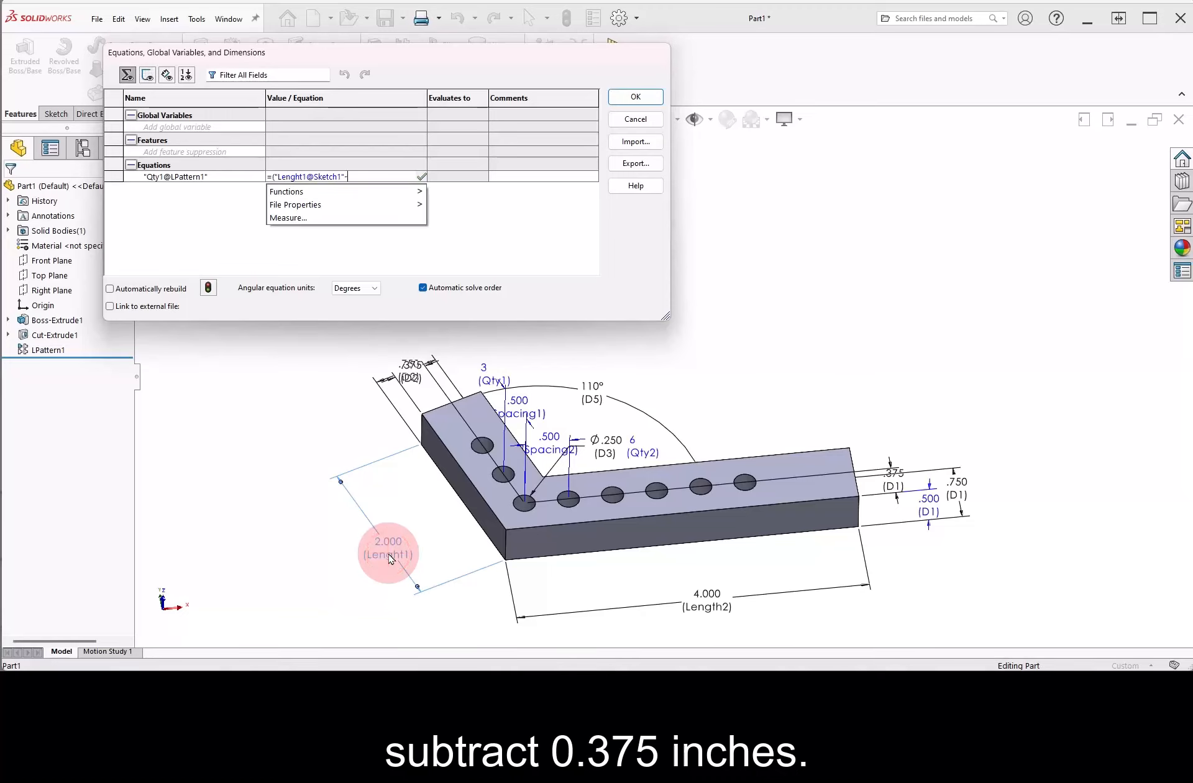
{"action": "type", "text": "0.375)/"}
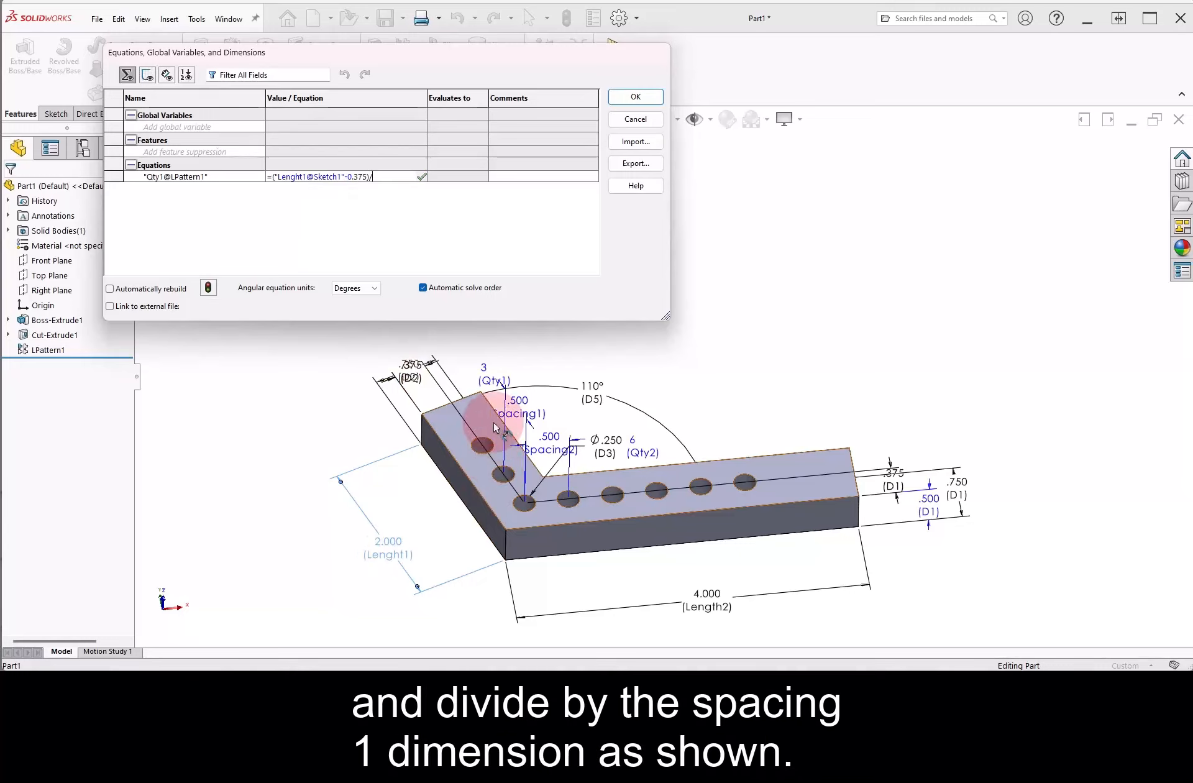
{"action": "left_click", "coordinate": [518, 411]}
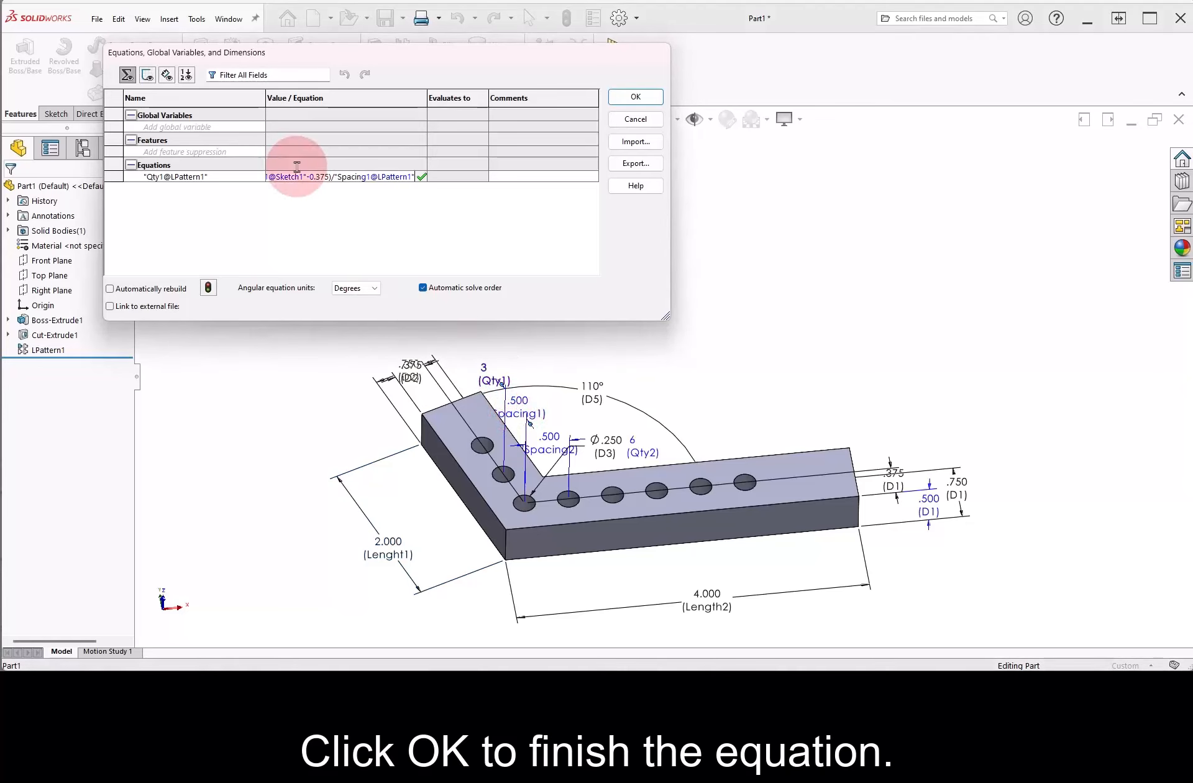
{"action": "left_click_drag", "start_coordinate": [265, 99], "coordinate": [227, 97]}
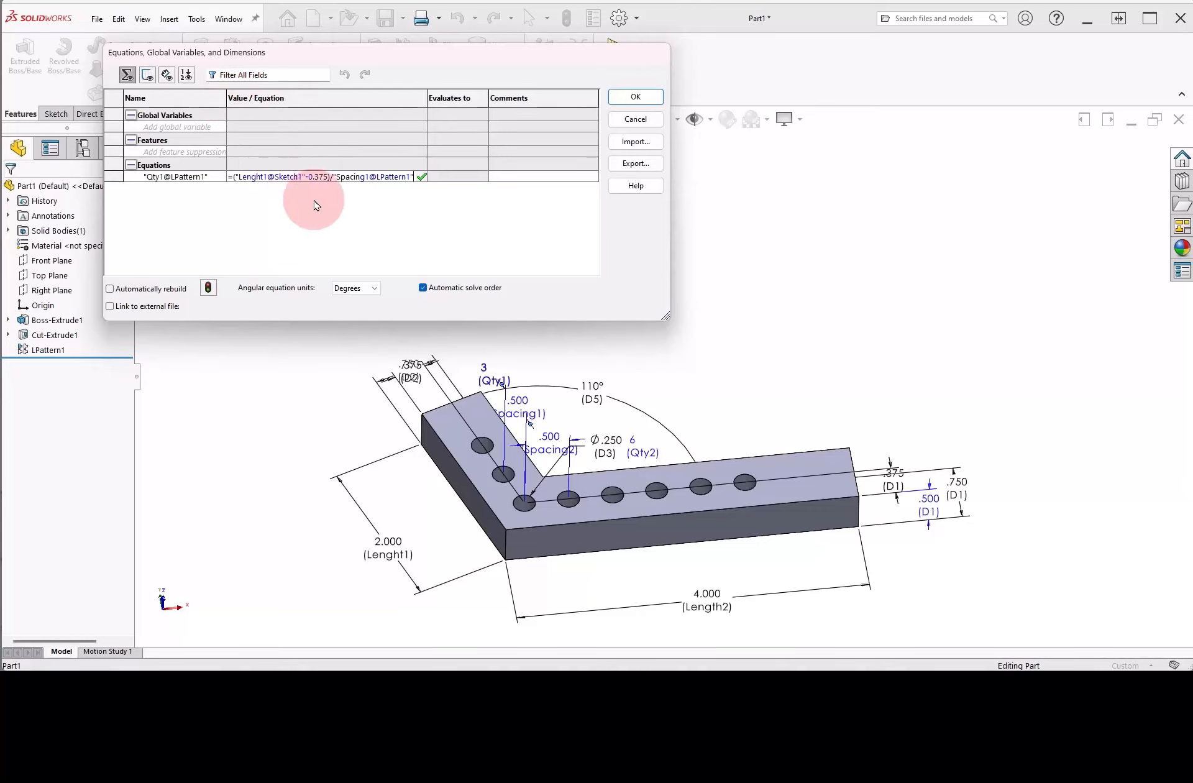
{"action": "left_click", "coordinate": [467, 178]}
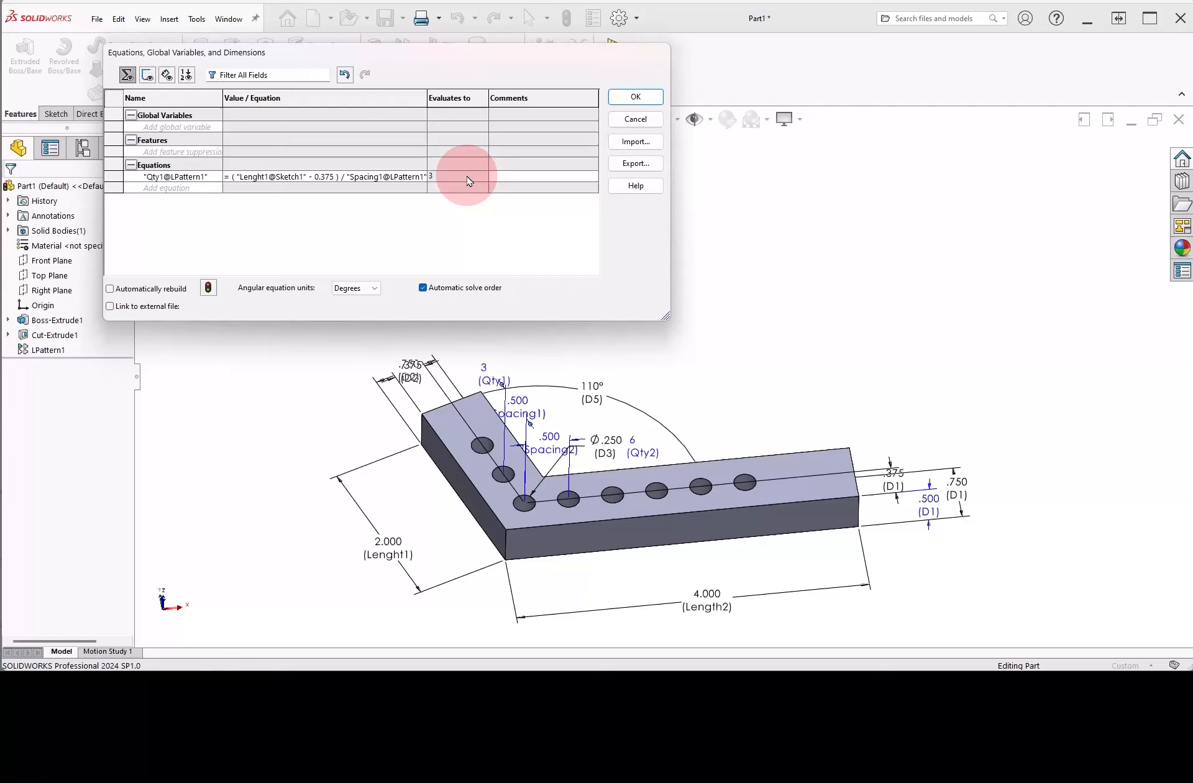
{"action": "left_click", "coordinate": [637, 97]}
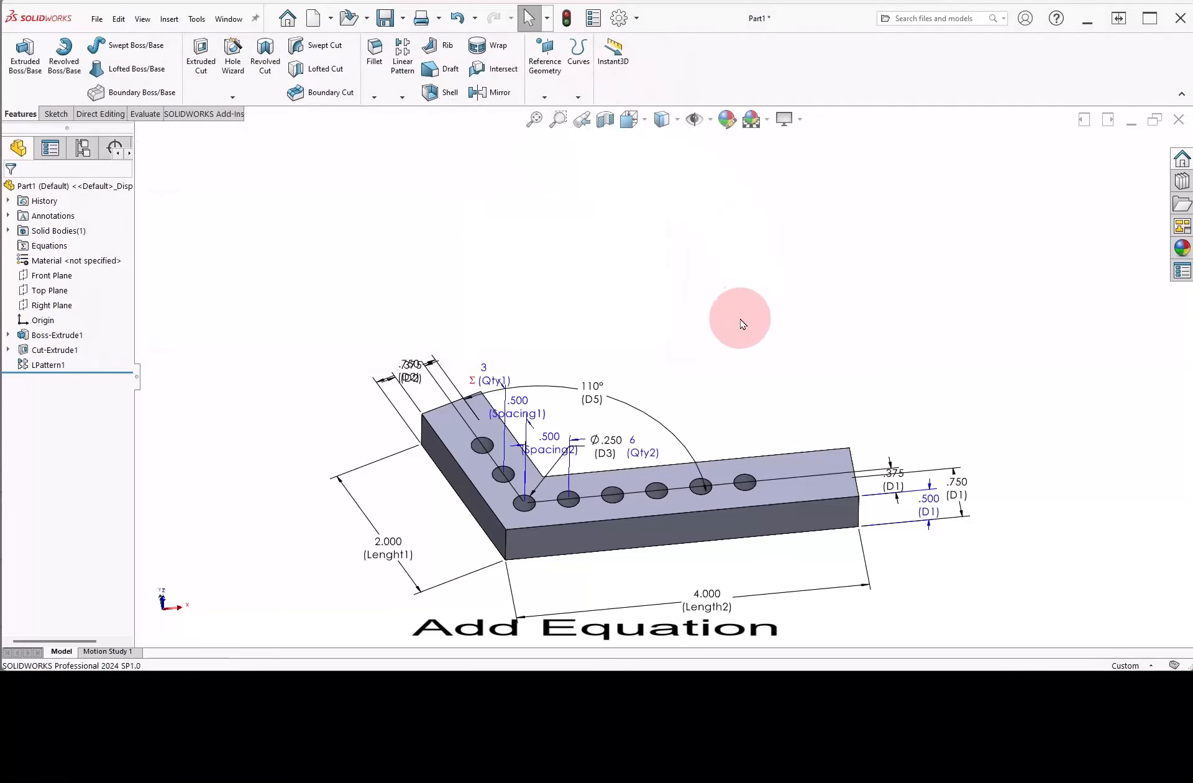
Step: Move the Qty2 dimension clear above the long arm and drive it with the equation =("Length2@Sketch1"-0.375)/"Spacing2@LPattern1"
{"action": "left_click_drag", "start_coordinate": [652, 446], "coordinate": [731, 422]}
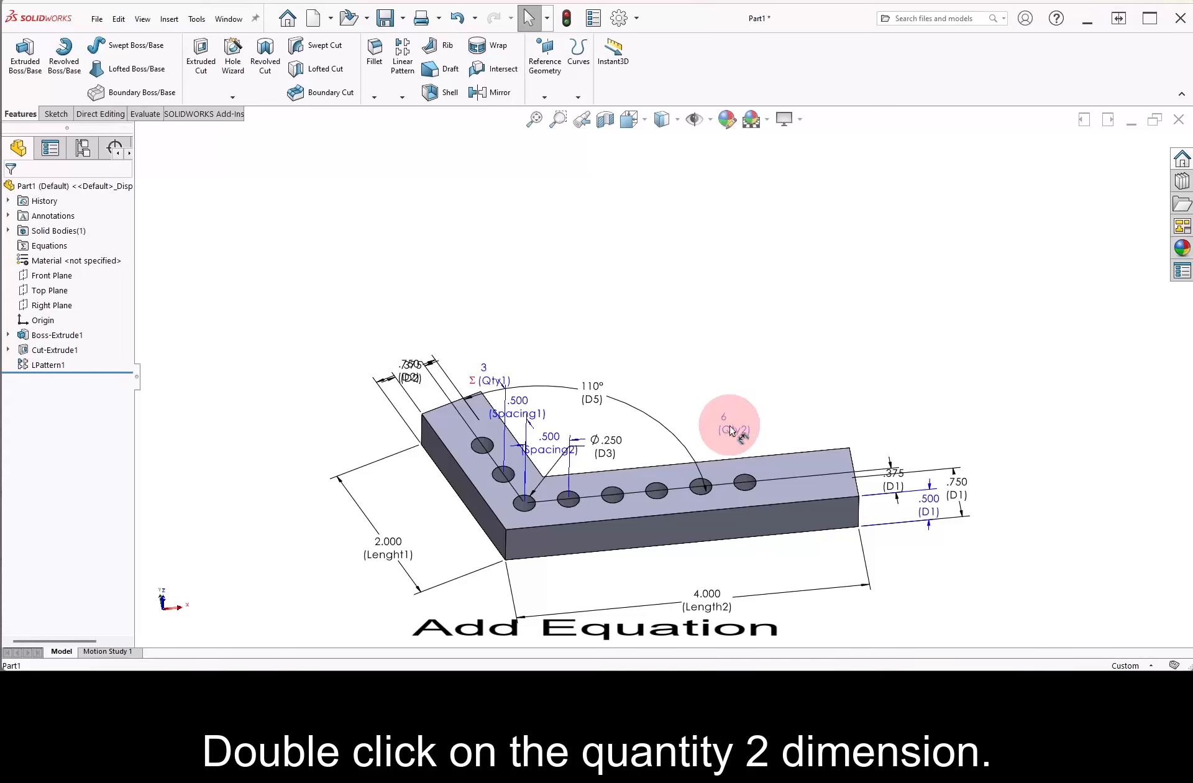
{"action": "left_click", "coordinate": [732, 430]}
{"action": "double_click", "coordinate": [732, 430]}
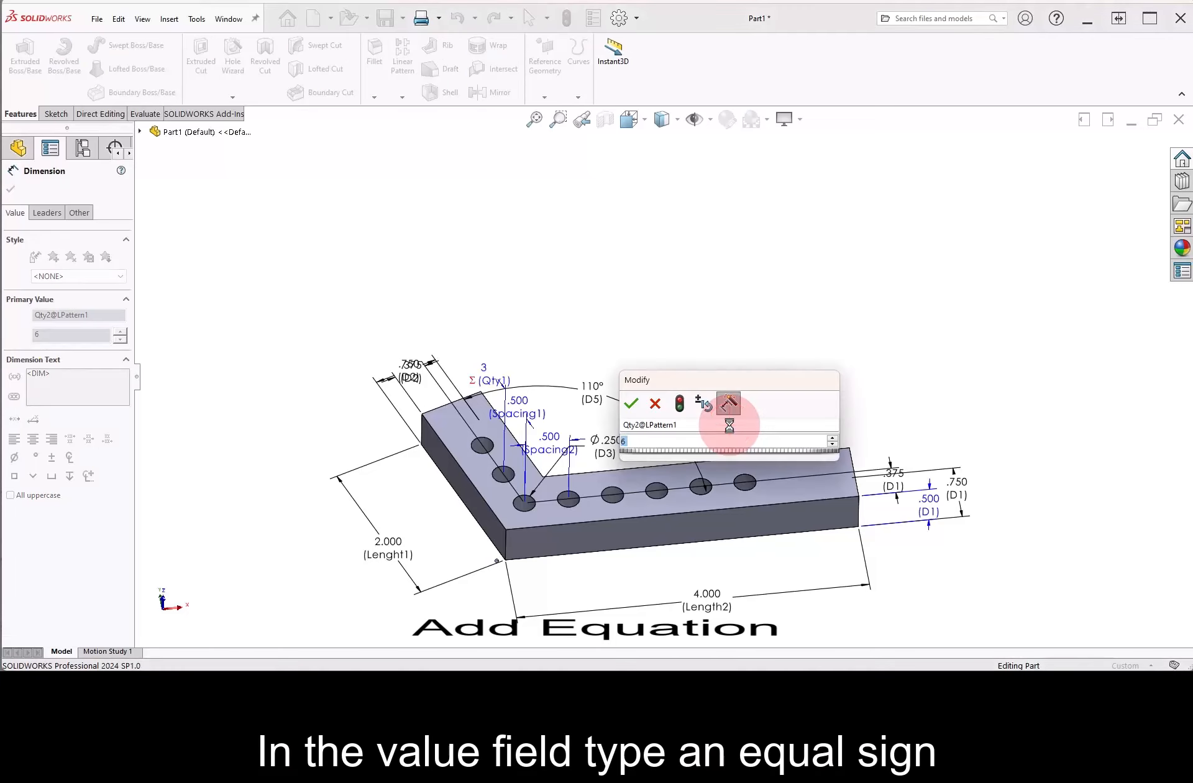
{"action": "type", "text": "="}
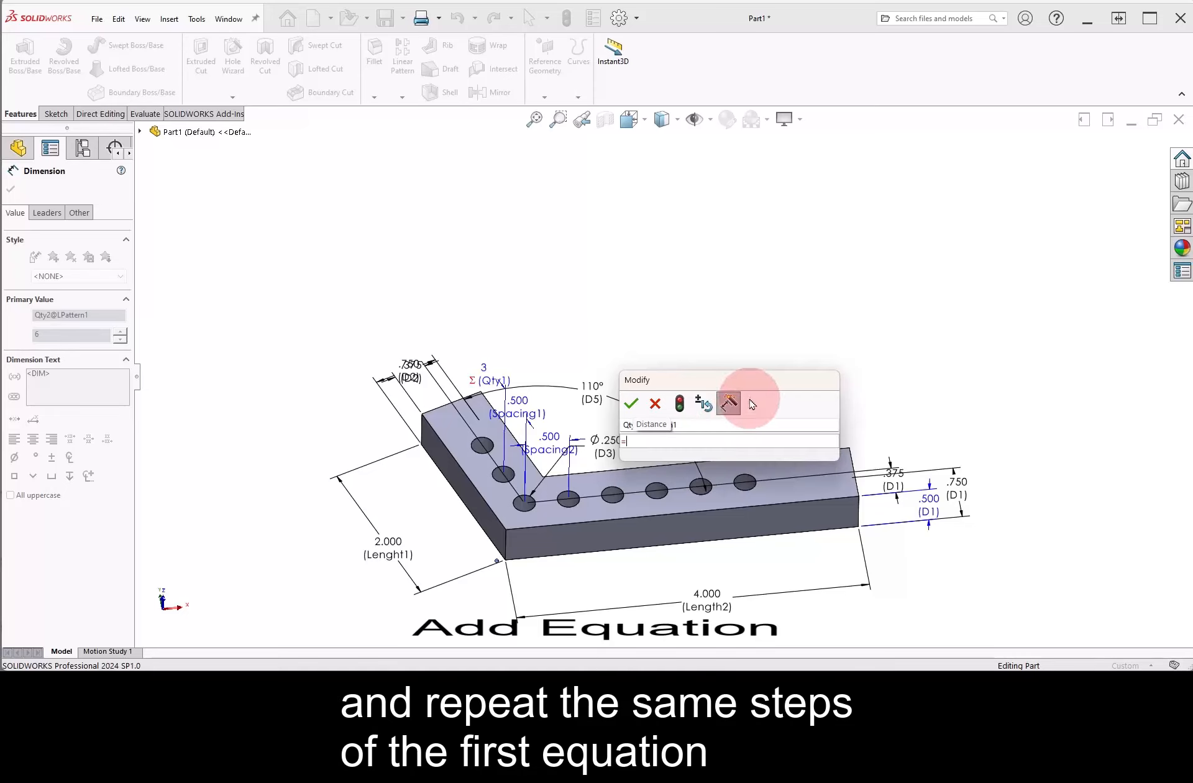
{"action": "left_click_drag", "start_coordinate": [754, 381], "coordinate": [771, 290]}
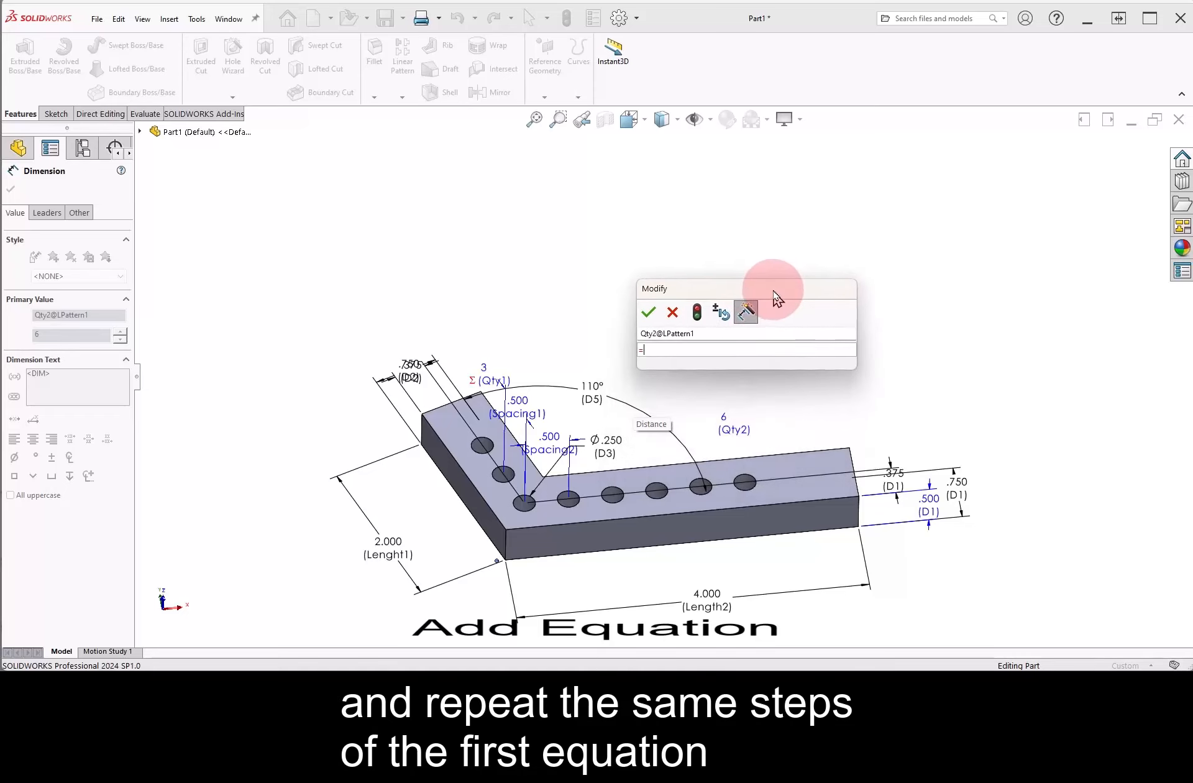
{"action": "left_click", "coordinate": [712, 600]}
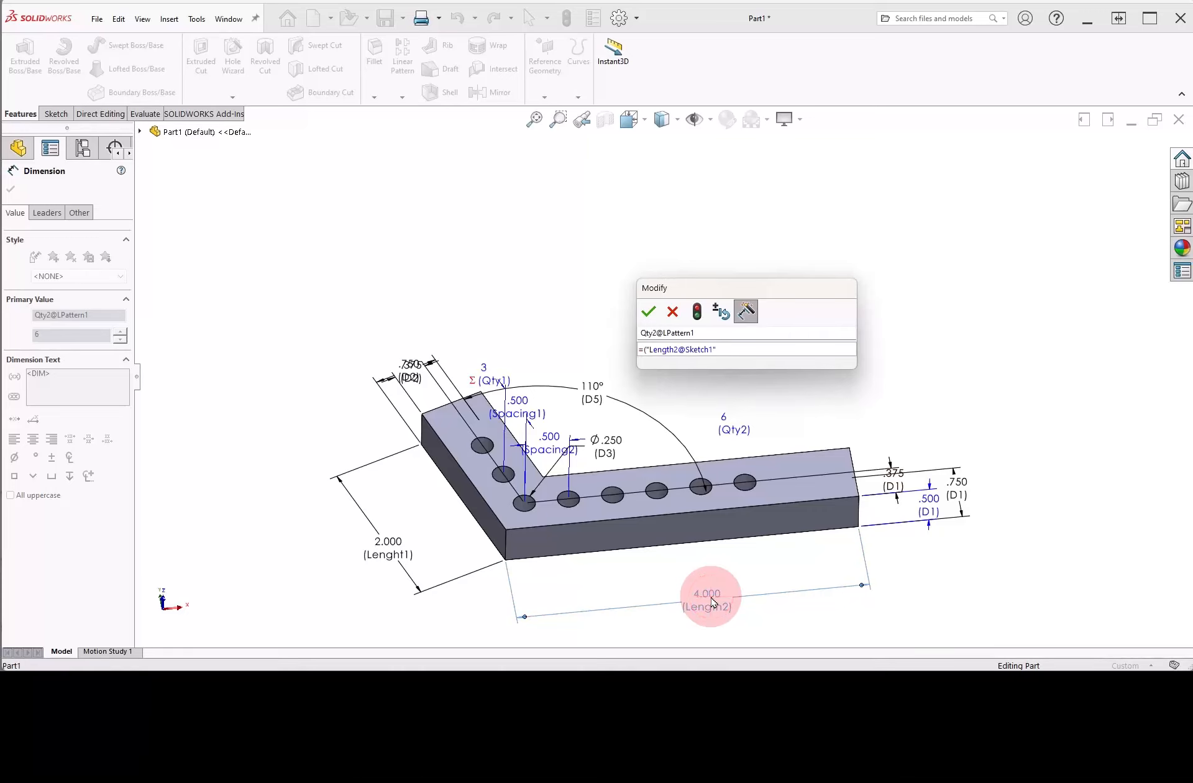
{"action": "type", "text": "-0.375)/"}
{"action": "left_click", "coordinate": [555, 451]}
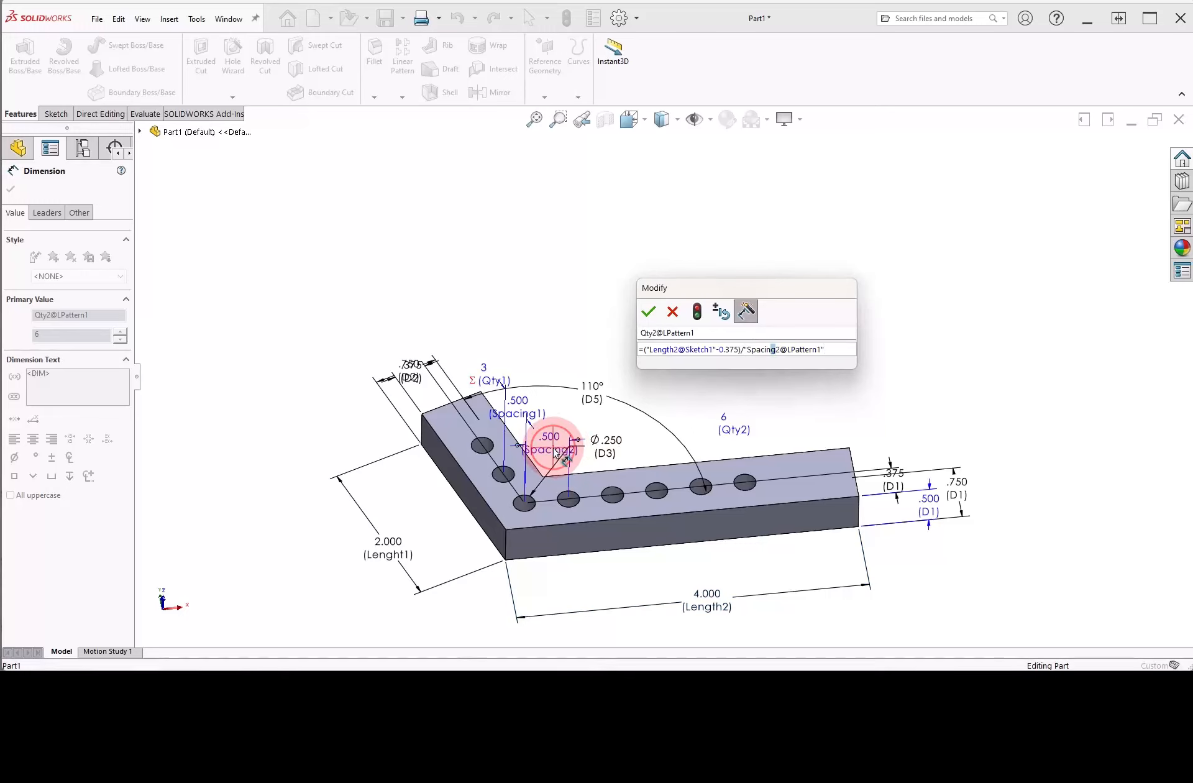
{"action": "left_click", "coordinate": [650, 312]}
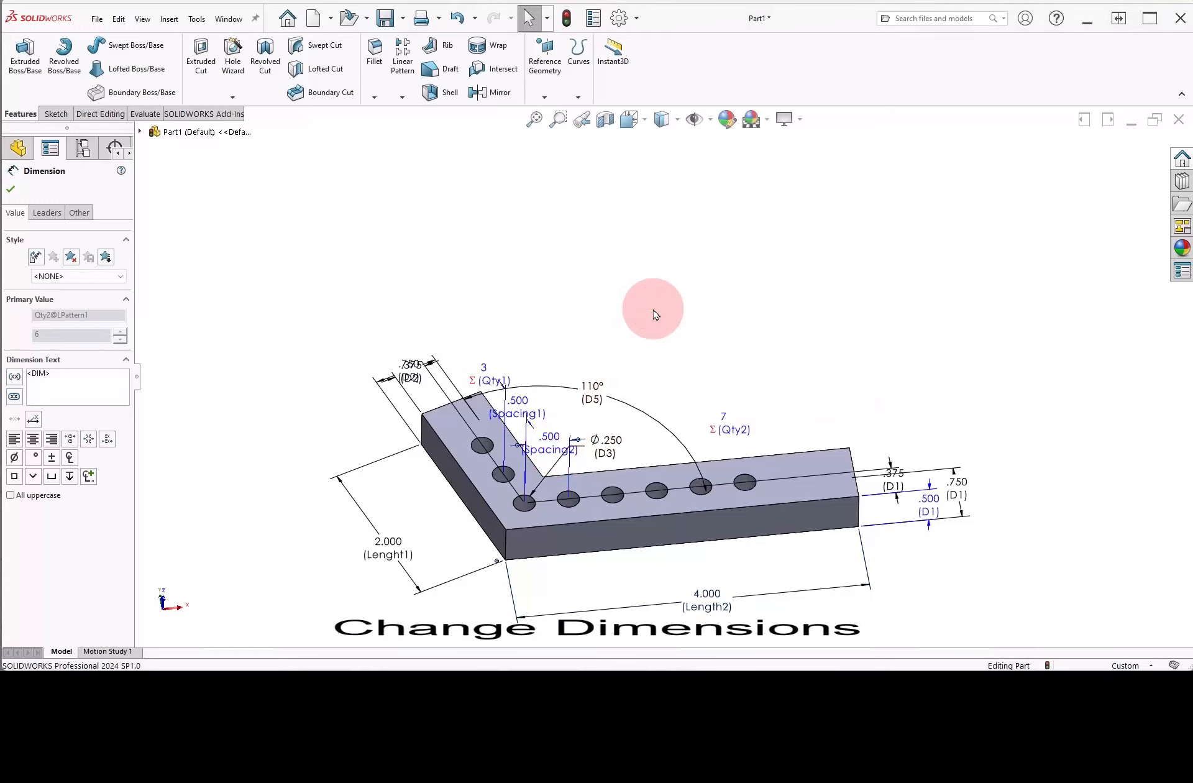
Step: Move the slanted arm's 0.75 in width dimension outward, clear of the overlapping 0.375 in dimension
{"action": "mouse_move", "coordinate": [409, 363]}
{"action": "left_mouse_down"}
{"action": "mouse_move", "coordinate": [419, 378]}
{"action": "mouse_move", "coordinate": [397, 349]}
{"action": "mouse_move", "coordinate": [434, 329]}
{"action": "left_mouse_up"}
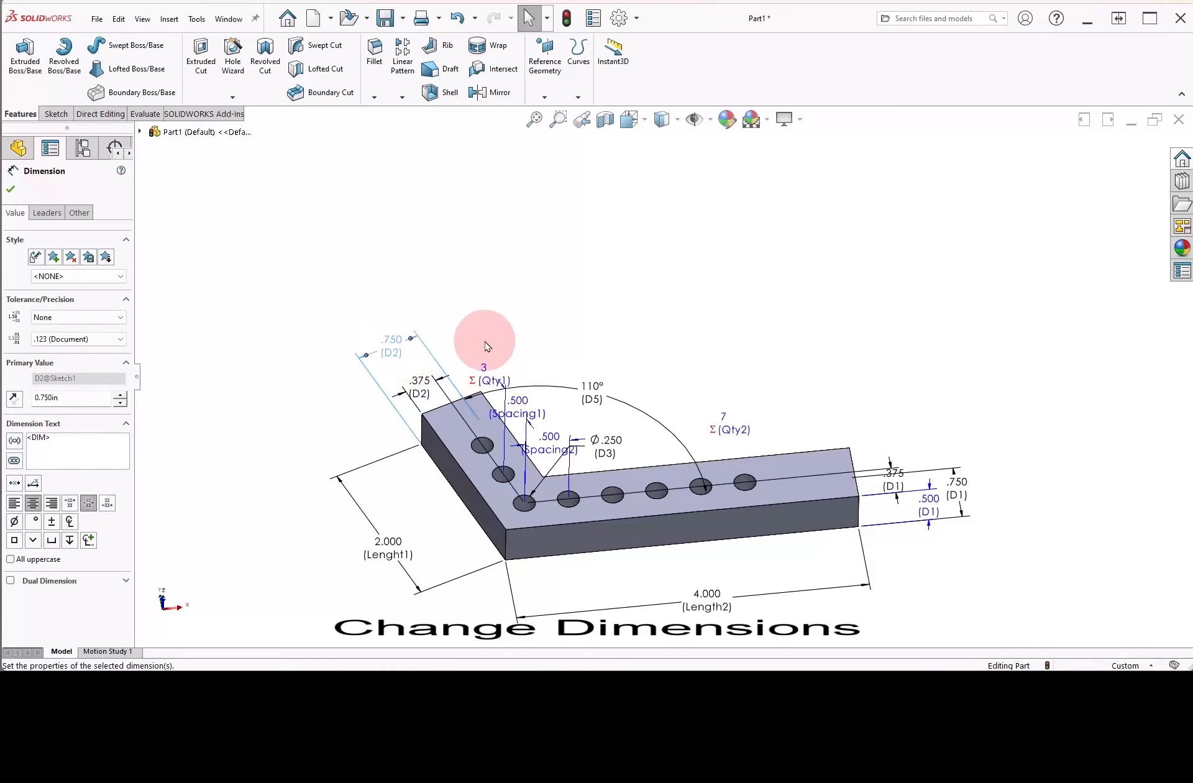
Step: Move the Qty1 dimension beside the slanted arm and the Qty2 dimension just below the long arm
{"action": "left_click_drag", "start_coordinate": [444, 436], "coordinate": [411, 489]}
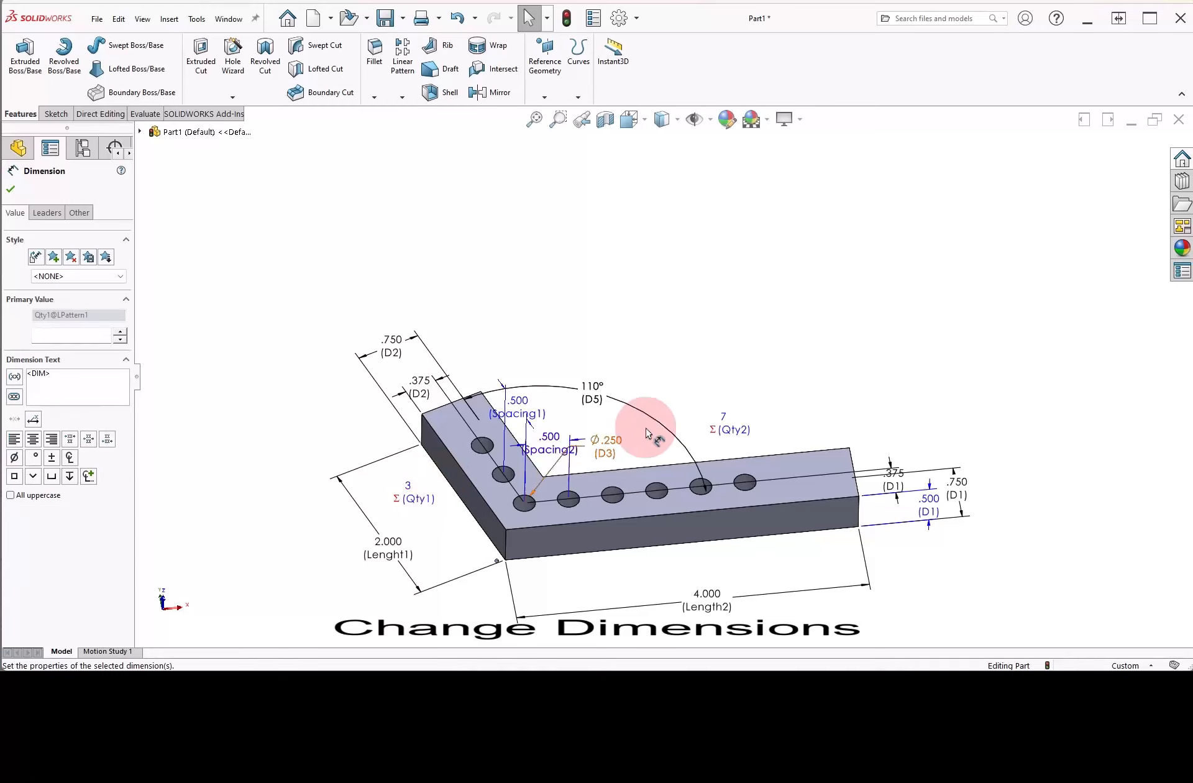
{"action": "left_click_drag", "start_coordinate": [728, 422], "coordinate": [658, 583]}
{"action": "left_click", "coordinate": [756, 567]}
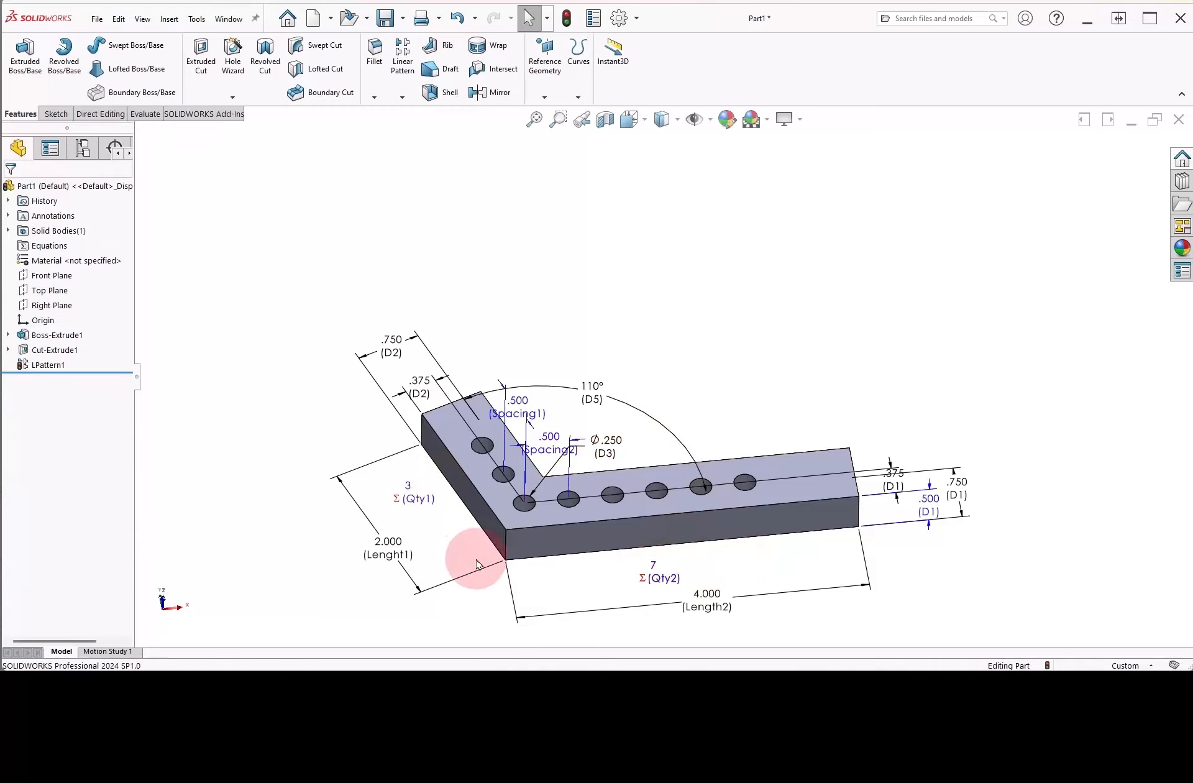
Step: Set the slanted arm's Lenght1 dimension to 2.75 in
{"action": "double_click", "coordinate": [384, 551]}
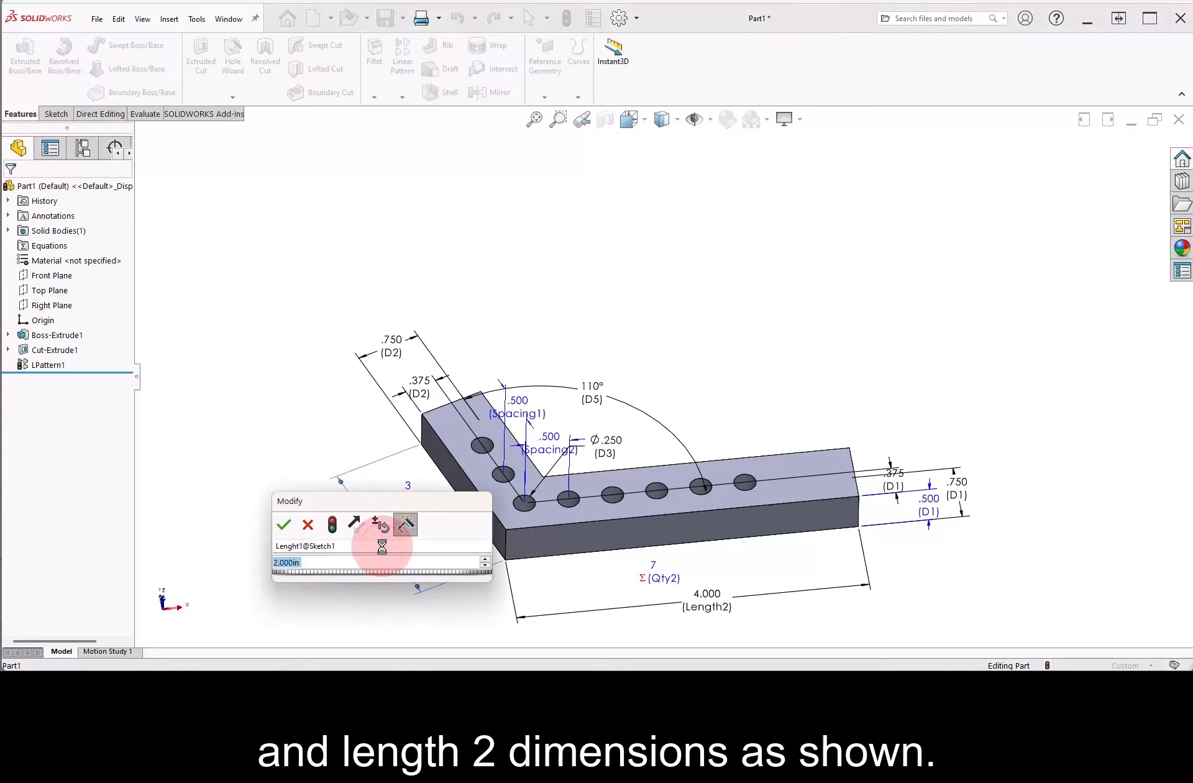
{"action": "left_click", "coordinate": [485, 561]}
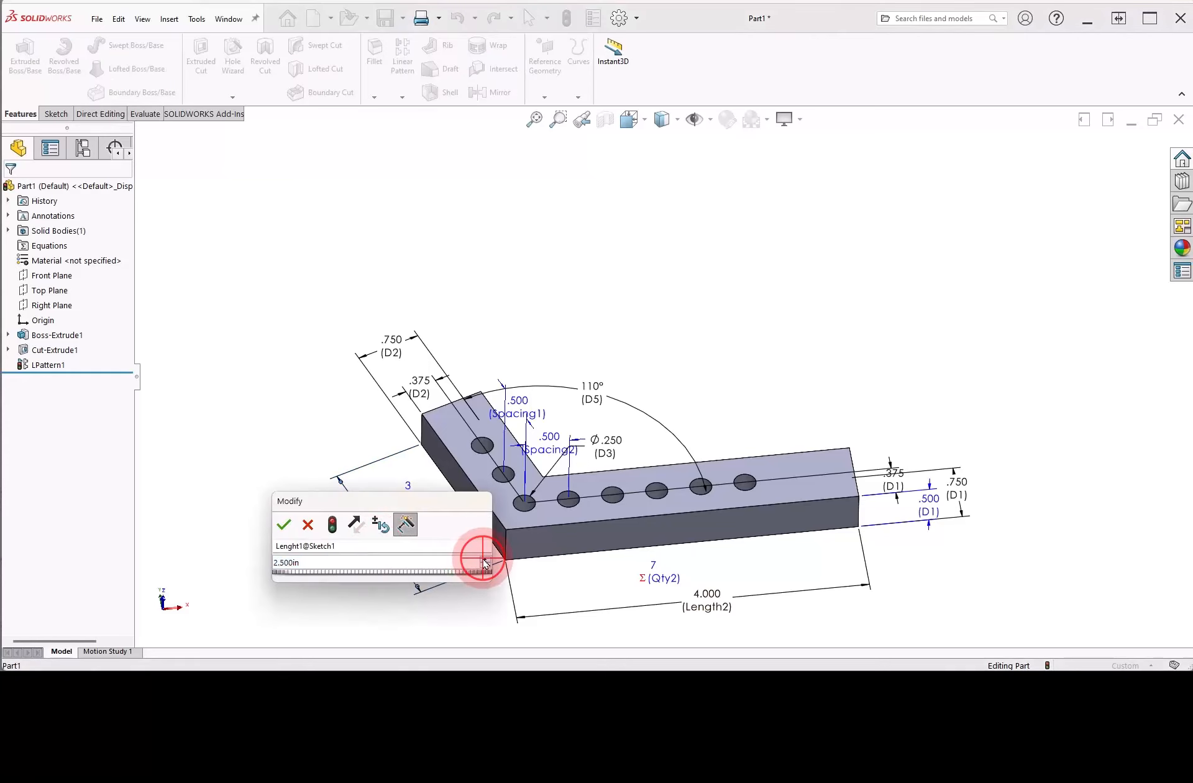
{"action": "left_click", "coordinate": [484, 562]}
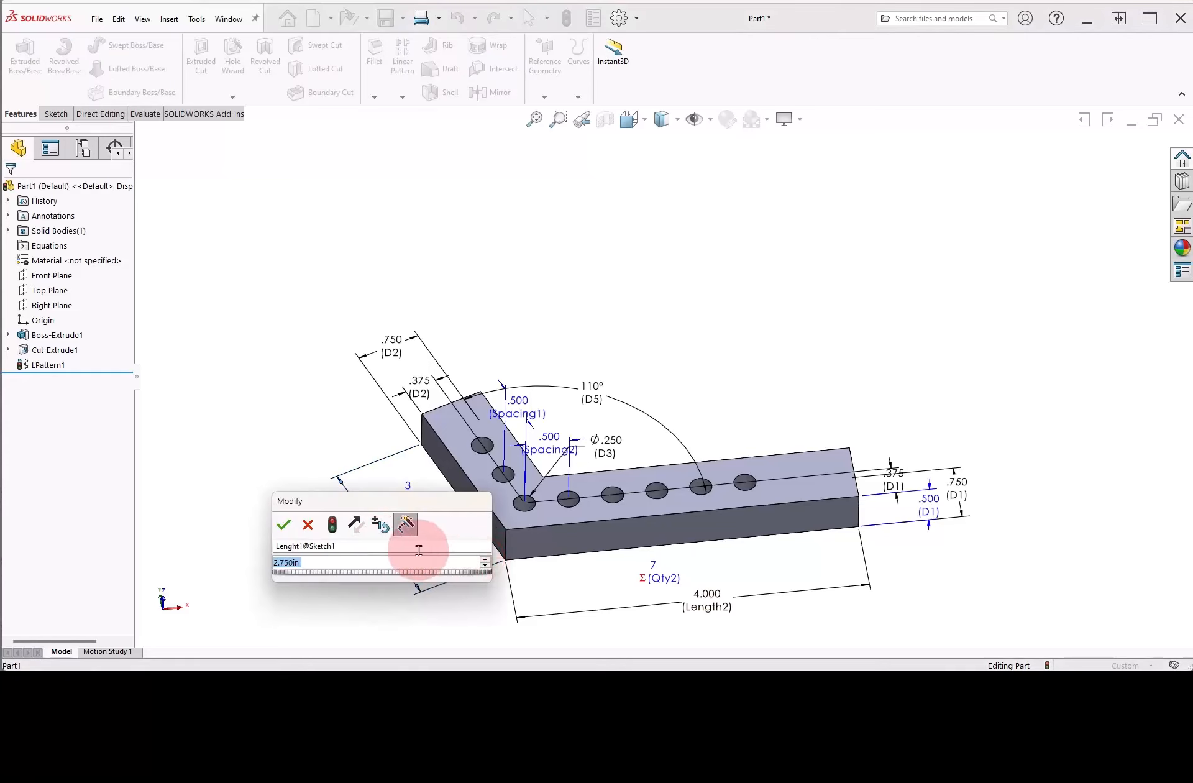
{"action": "left_click", "coordinate": [284, 525]}
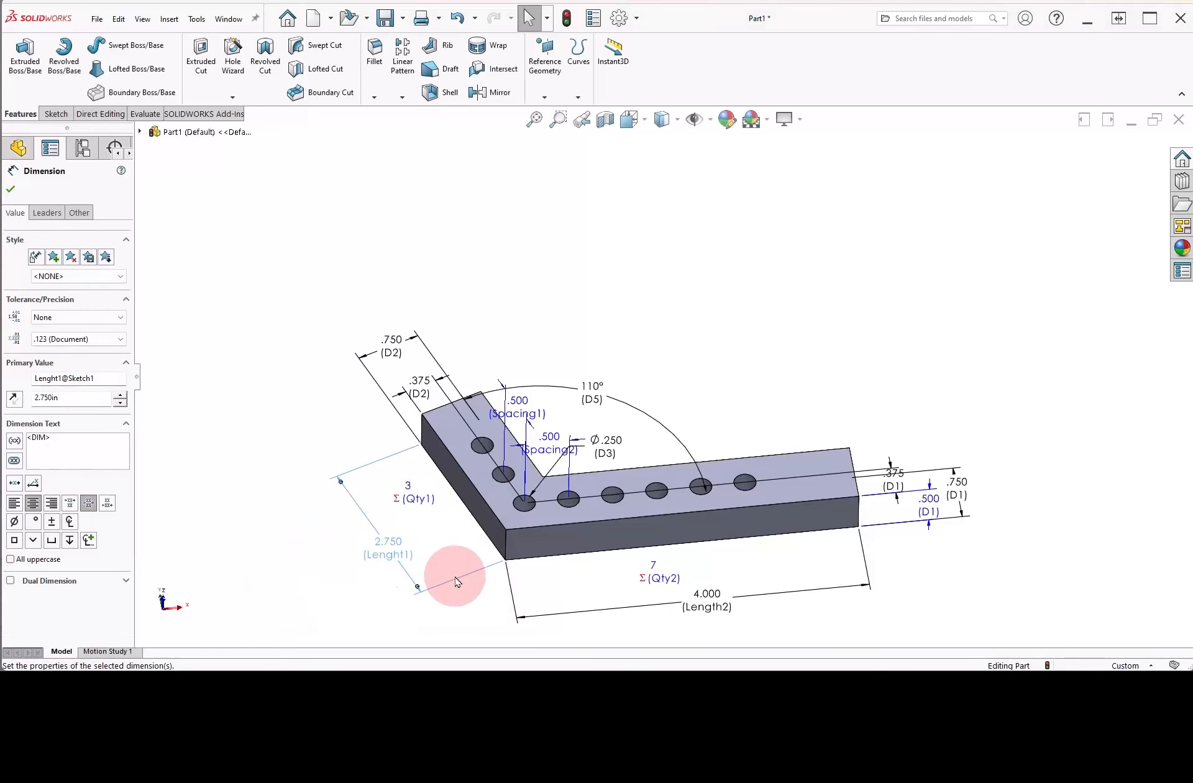
Step: Set the long arm's Length2 dimension to 4.5 in and rebuild the part
{"action": "double_click", "coordinate": [708, 599]}
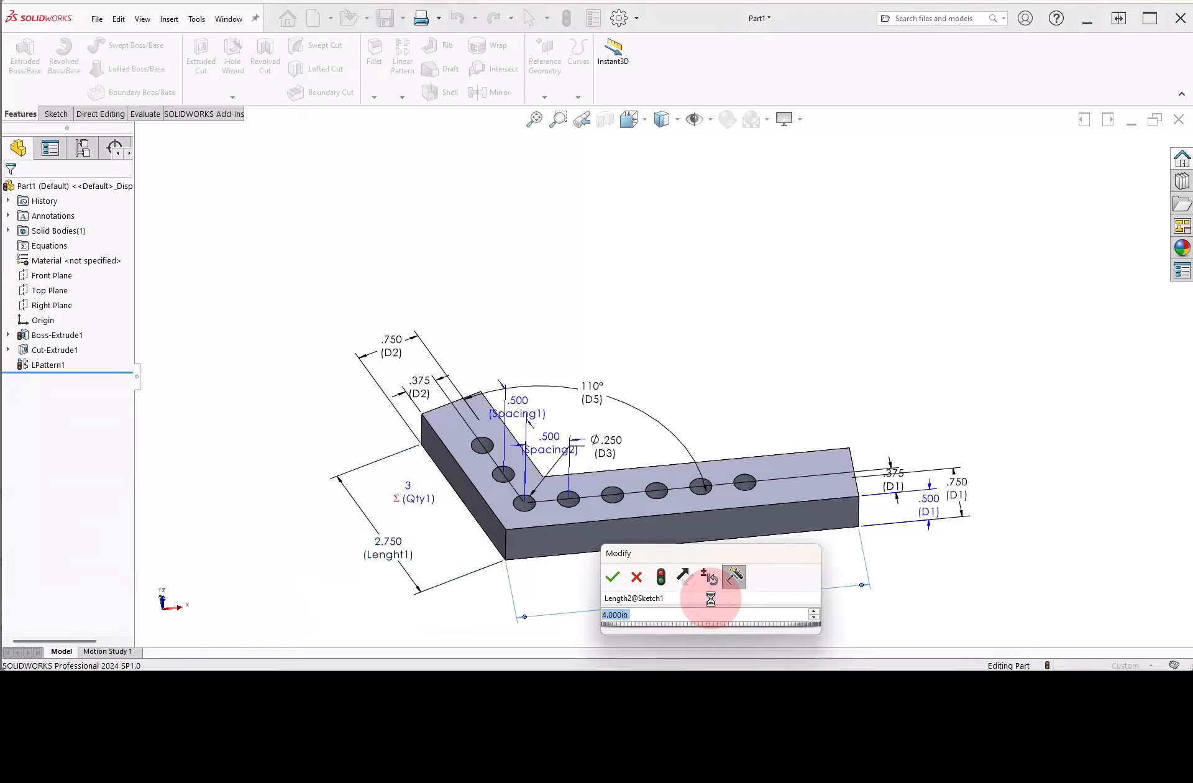
{"action": "left_click", "coordinate": [813, 613]}
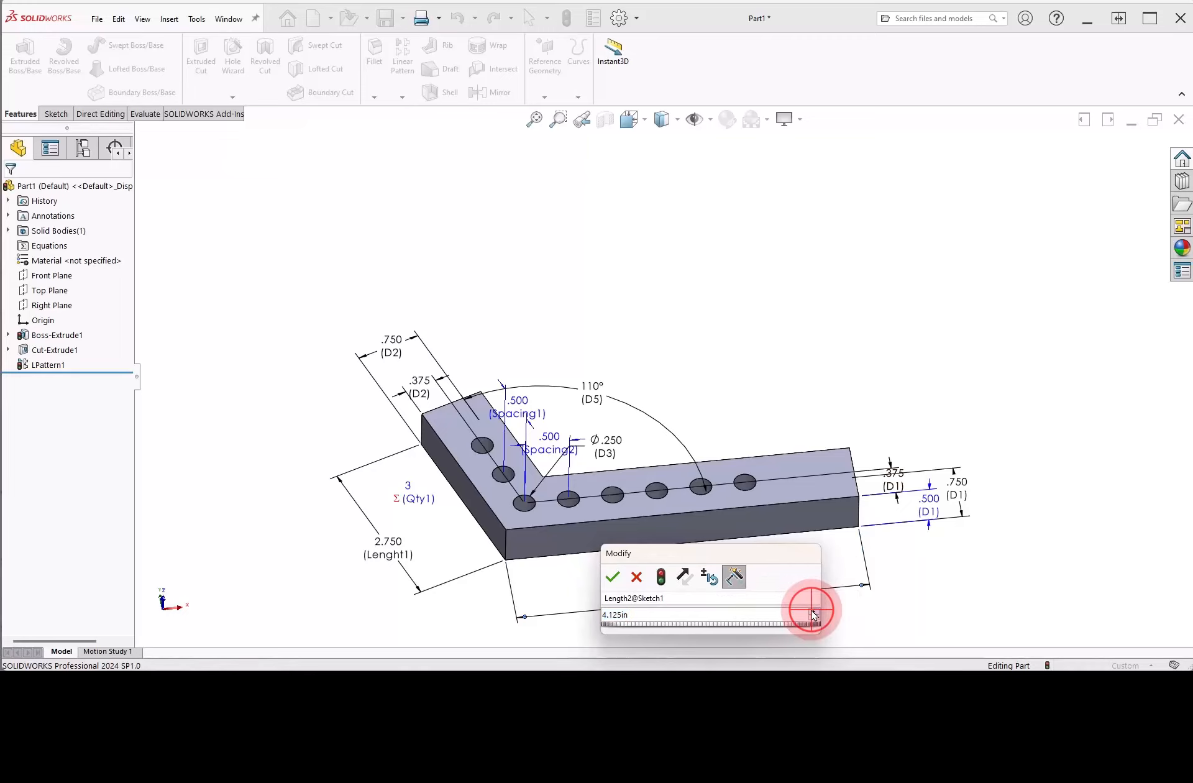
{"action": "left_click", "coordinate": [813, 612]}
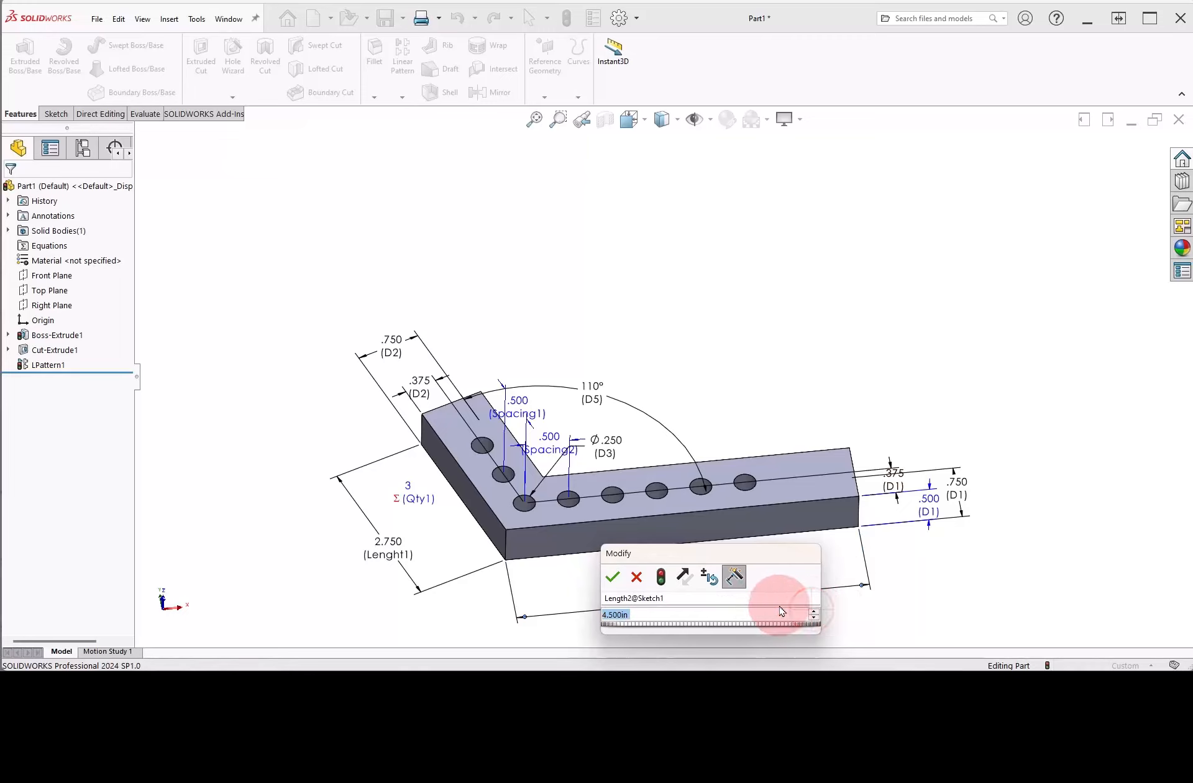
{"action": "left_click", "coordinate": [613, 578]}
{"action": "left_click", "coordinate": [673, 343]}
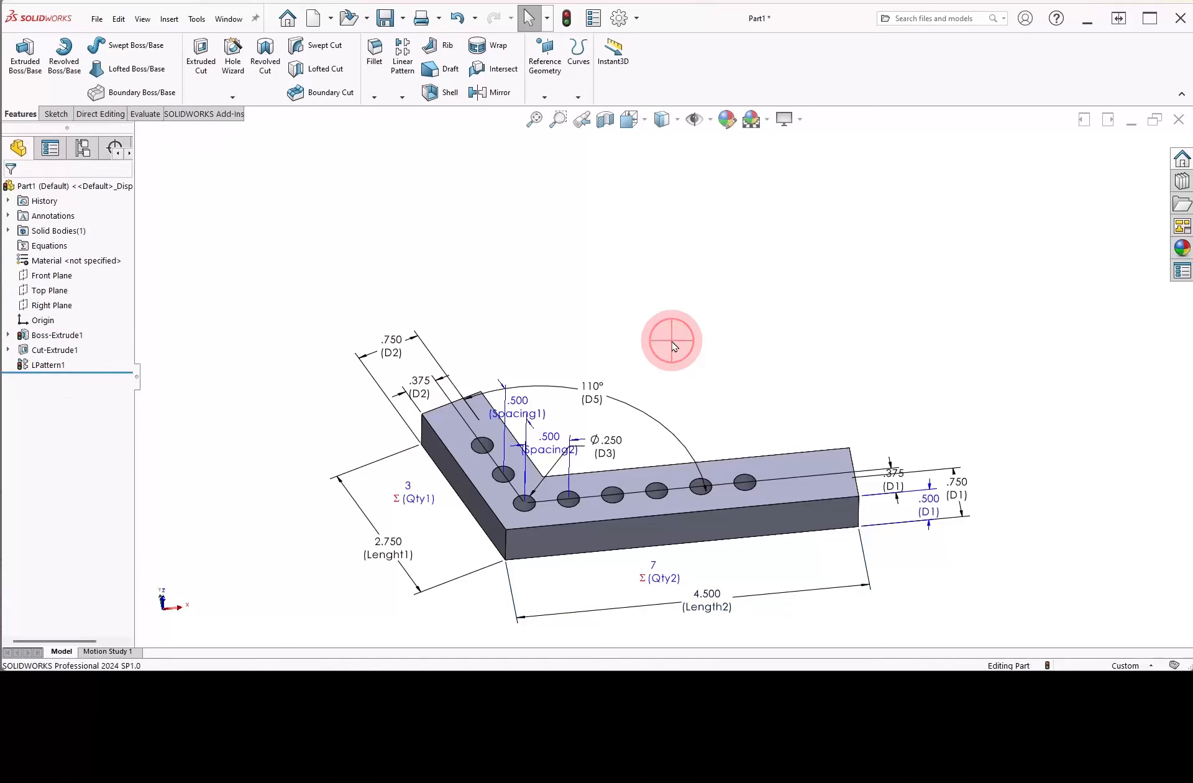
{"action": "left_click", "coordinate": [533, 119]}
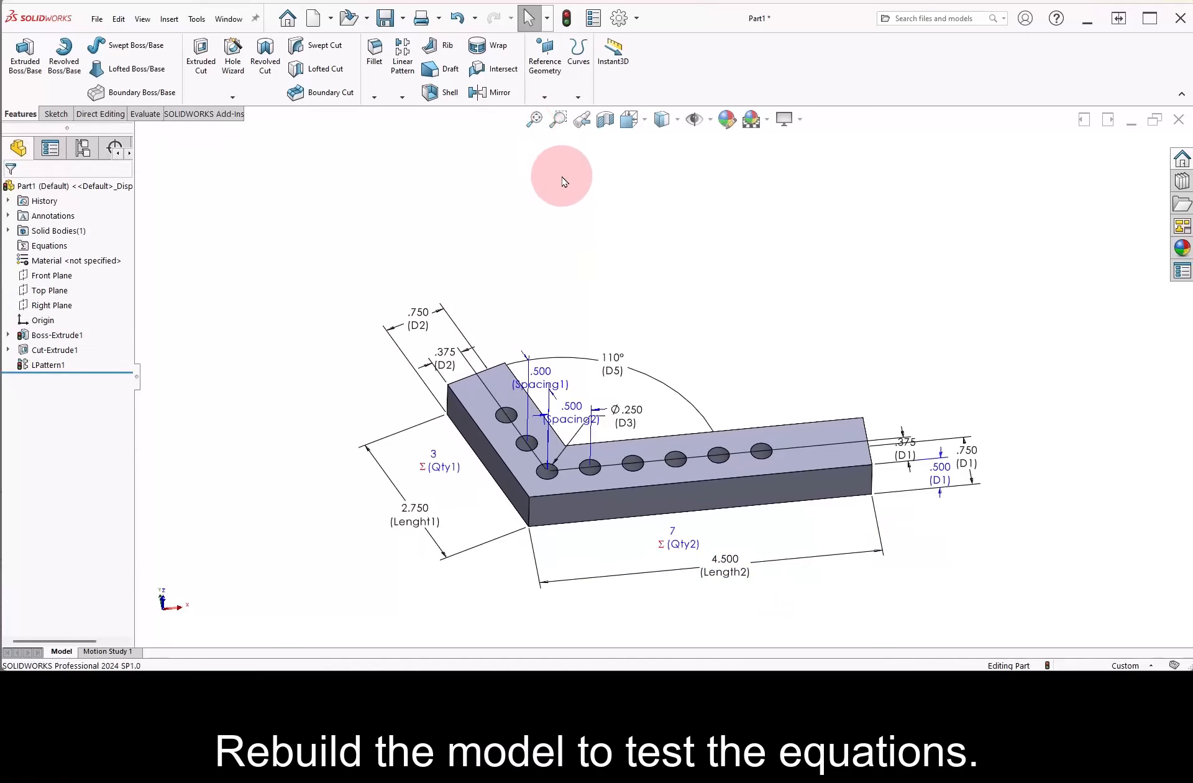
{"action": "left_click", "coordinate": [567, 19]}
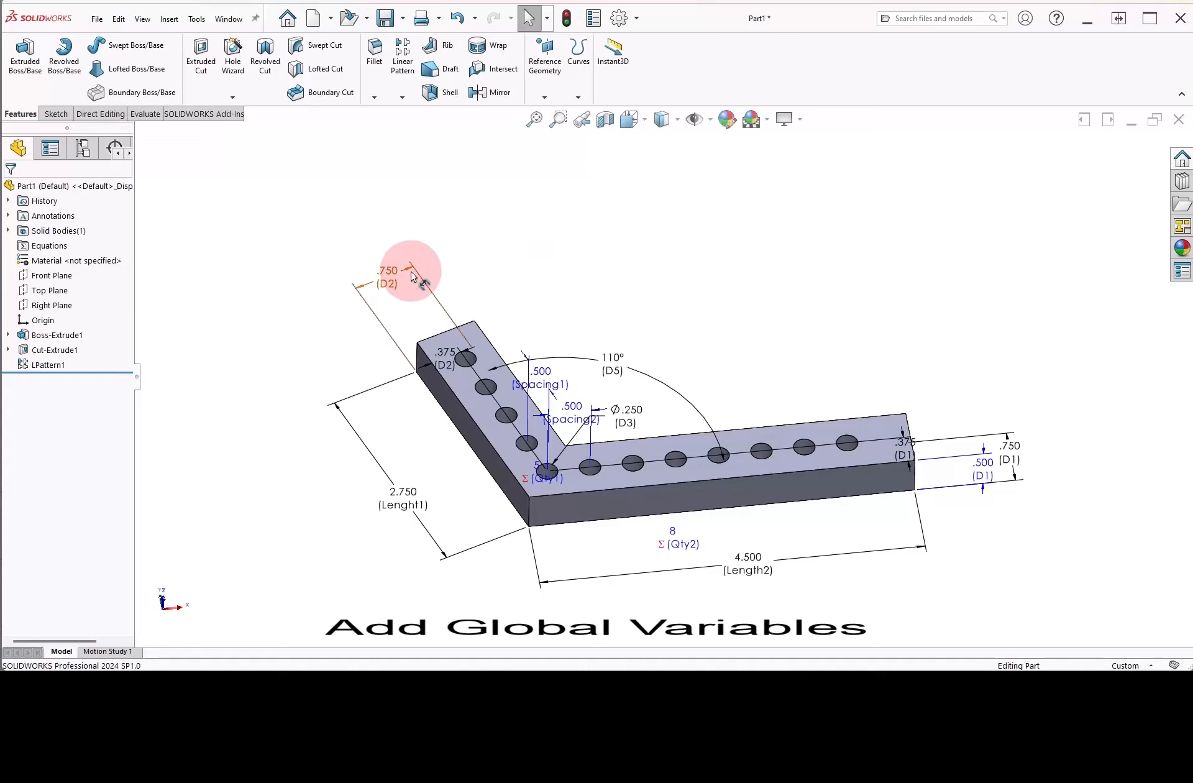
Step: Drive the slanted arm's 0.75 in width dimension with a new global variable named Width
{"action": "left_click", "coordinate": [393, 278]}
{"action": "double_click", "coordinate": [394, 278]}
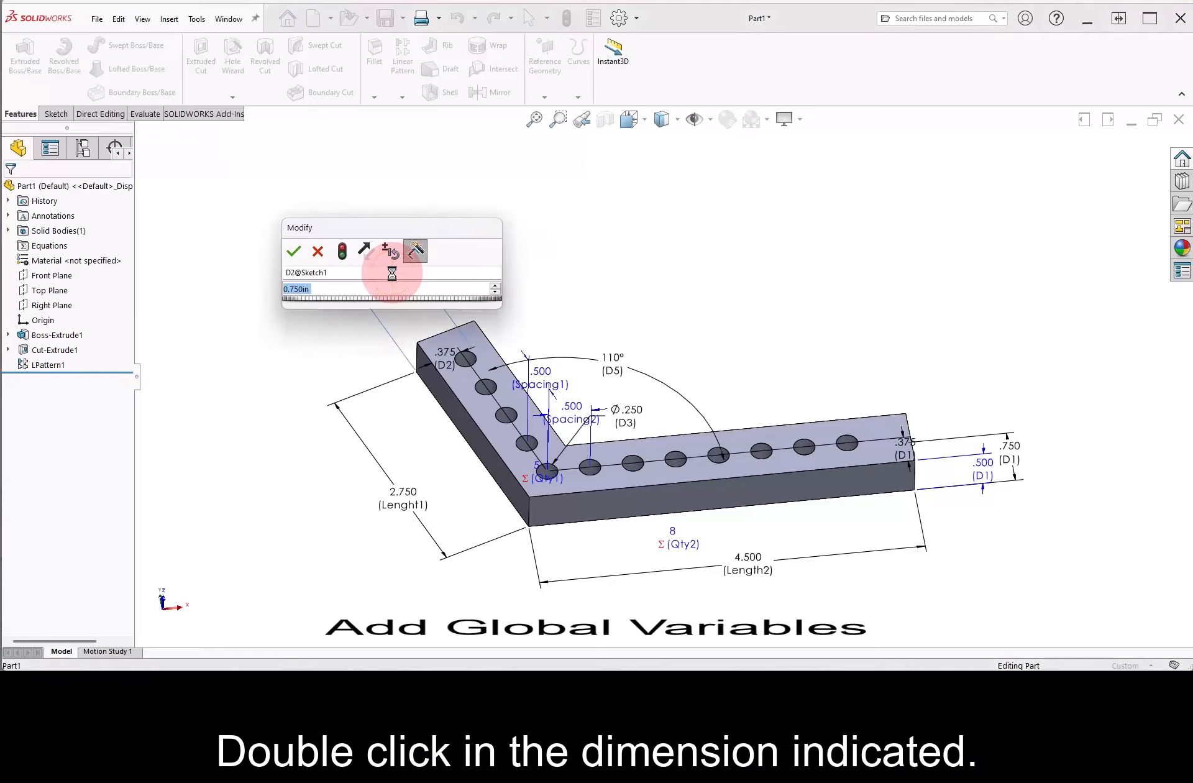
{"action": "type", "text": "=Width"}
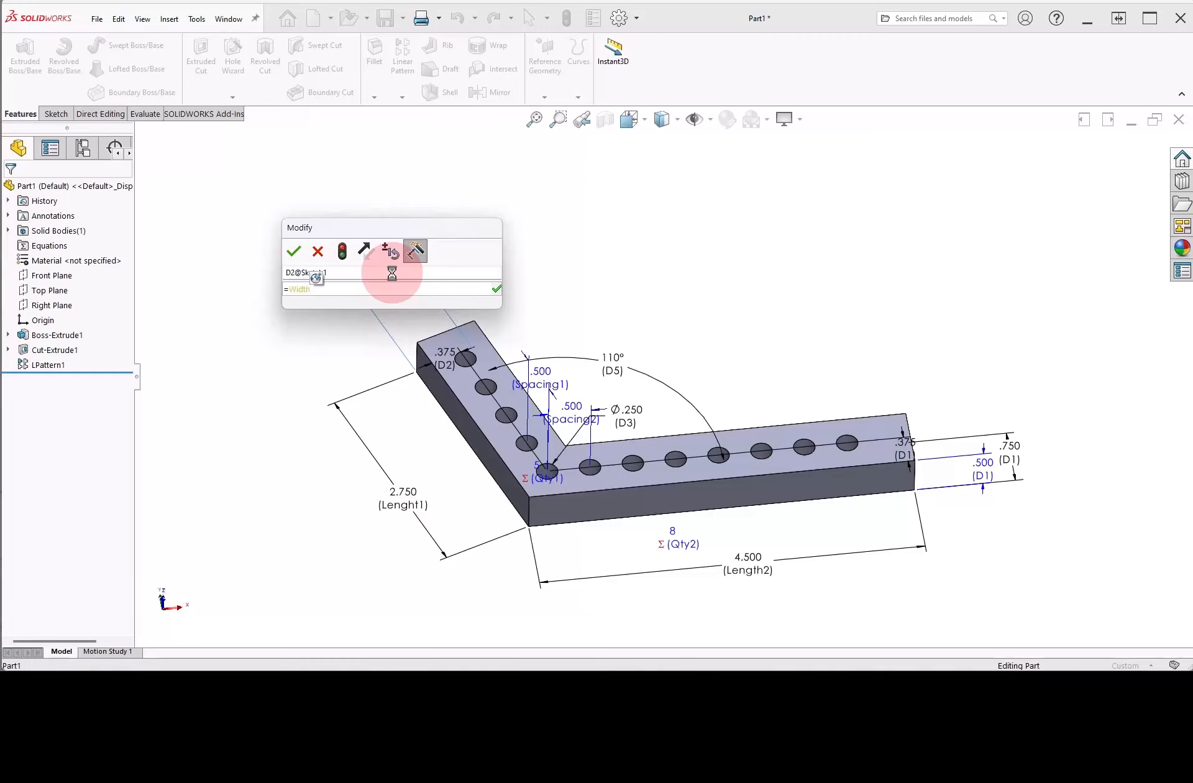
{"action": "left_click", "coordinate": [316, 279]}
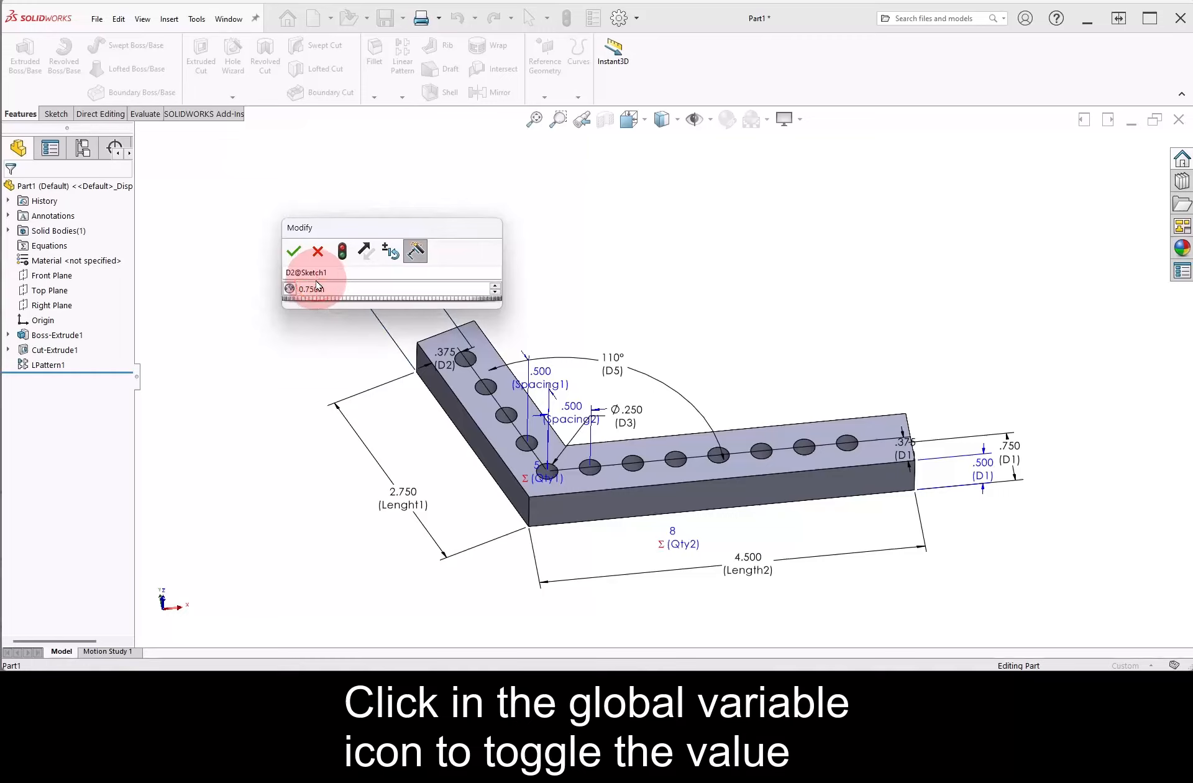
{"action": "left_click", "coordinate": [289, 289]}
{"action": "left_click", "coordinate": [289, 289]}
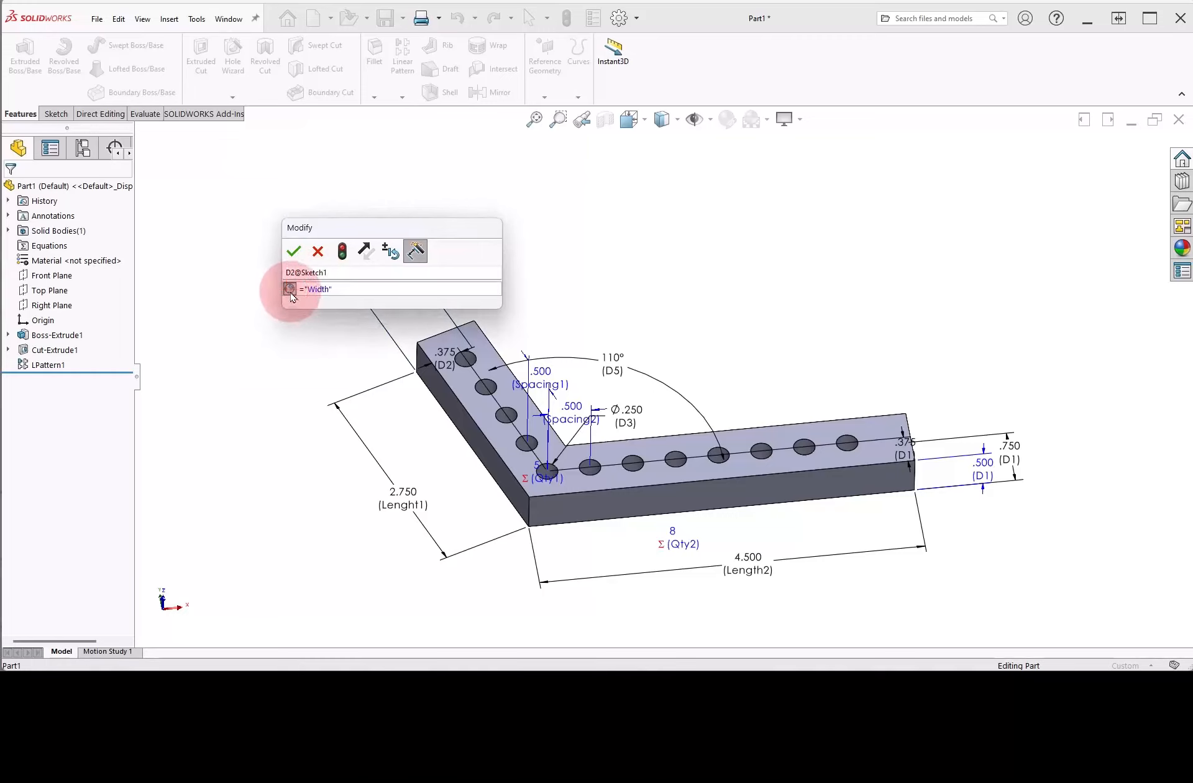
{"action": "left_click", "coordinate": [294, 254]}
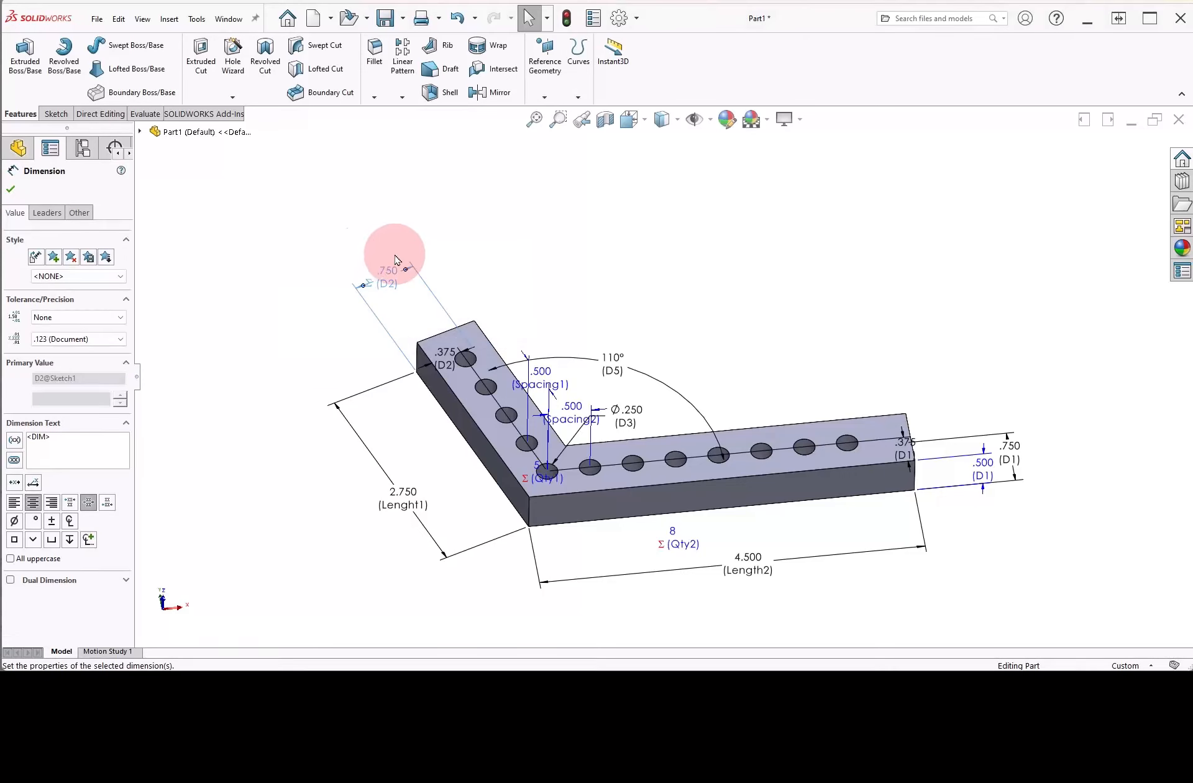
{"action": "left_click", "coordinate": [507, 261]}
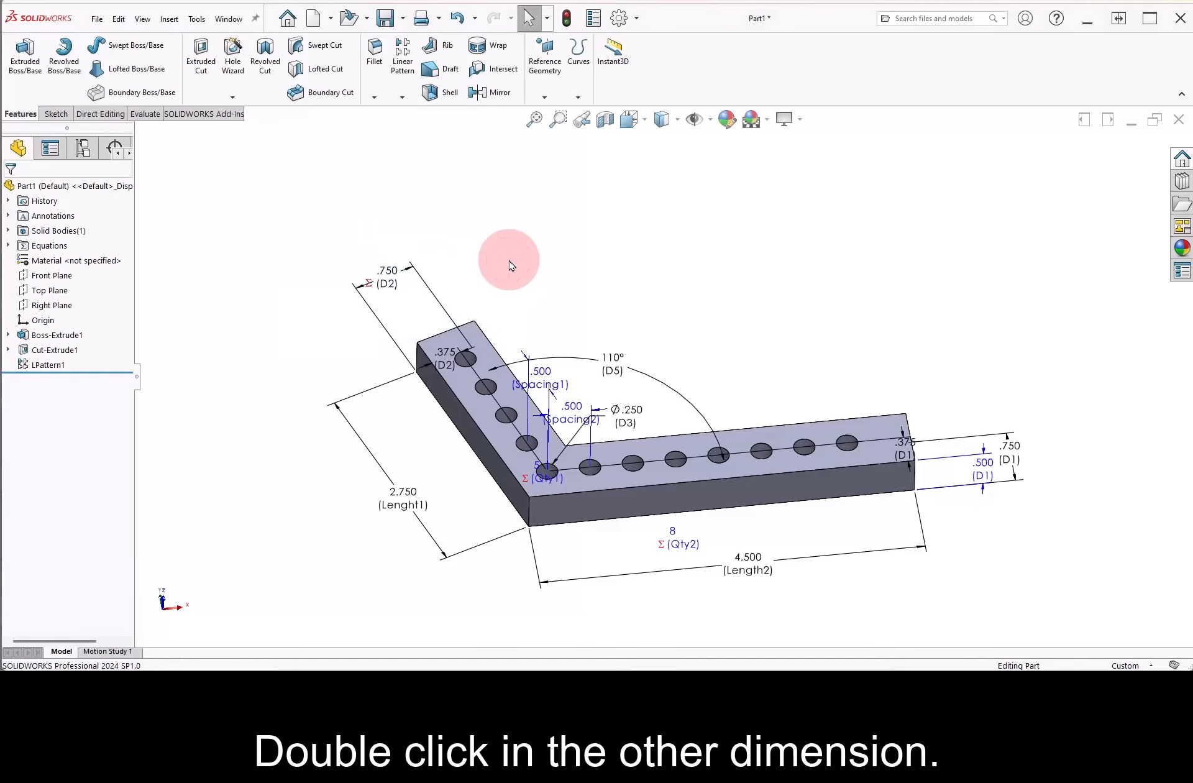
Step: Drive the long arm's 0.75 in width dimension with the existing global variable Width
{"action": "double_click", "coordinate": [955, 475]}
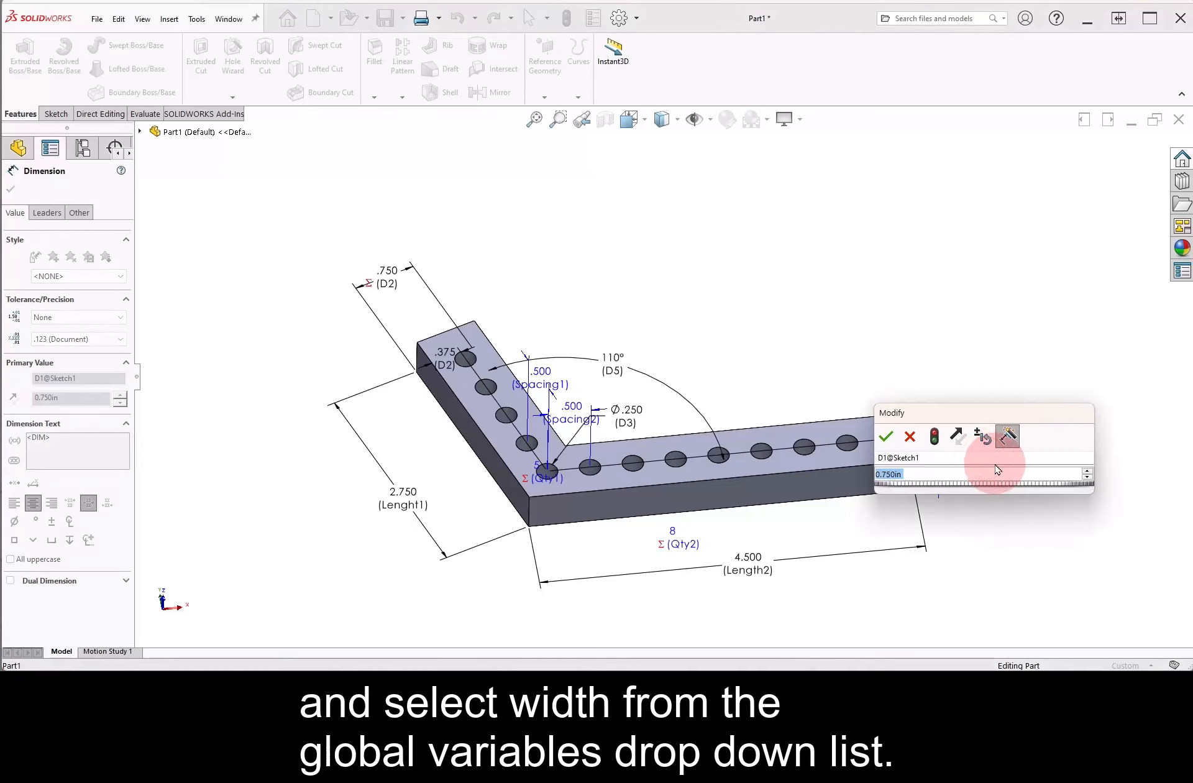
{"action": "type", "text": "="}
{"action": "mouse_move", "coordinate": [981, 489]}
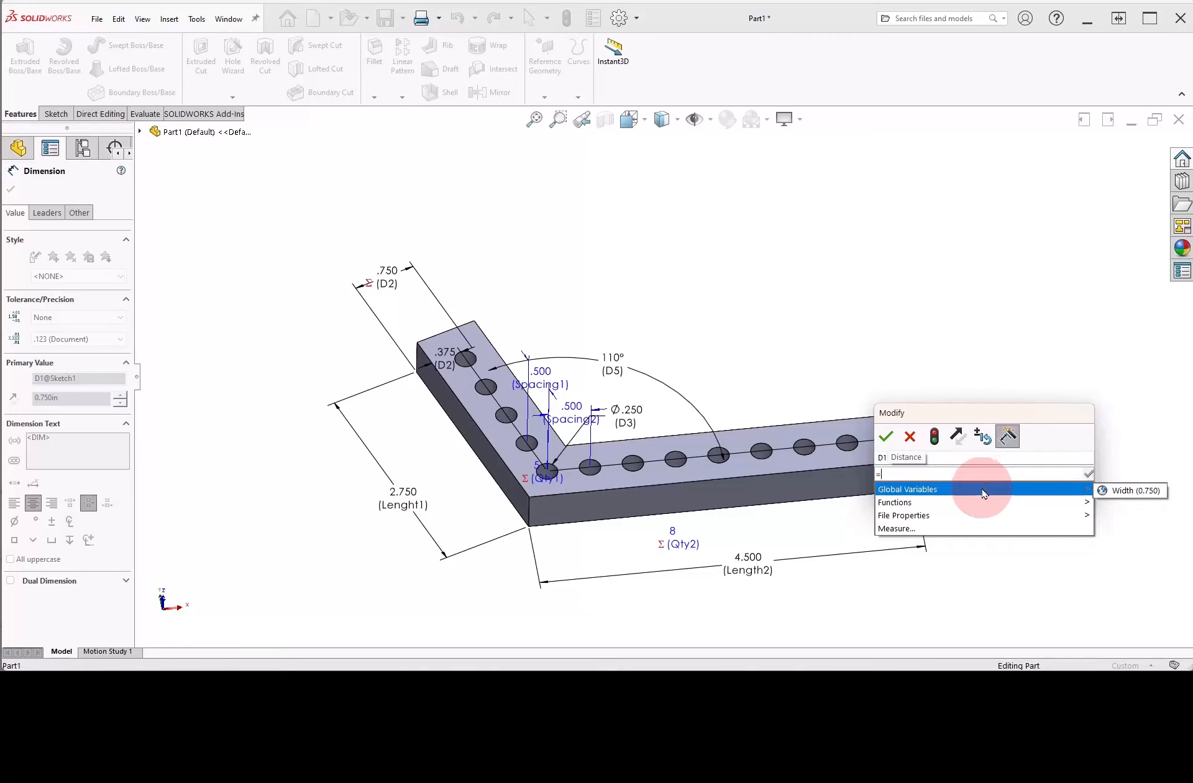
{"action": "left_click", "coordinate": [1135, 490]}
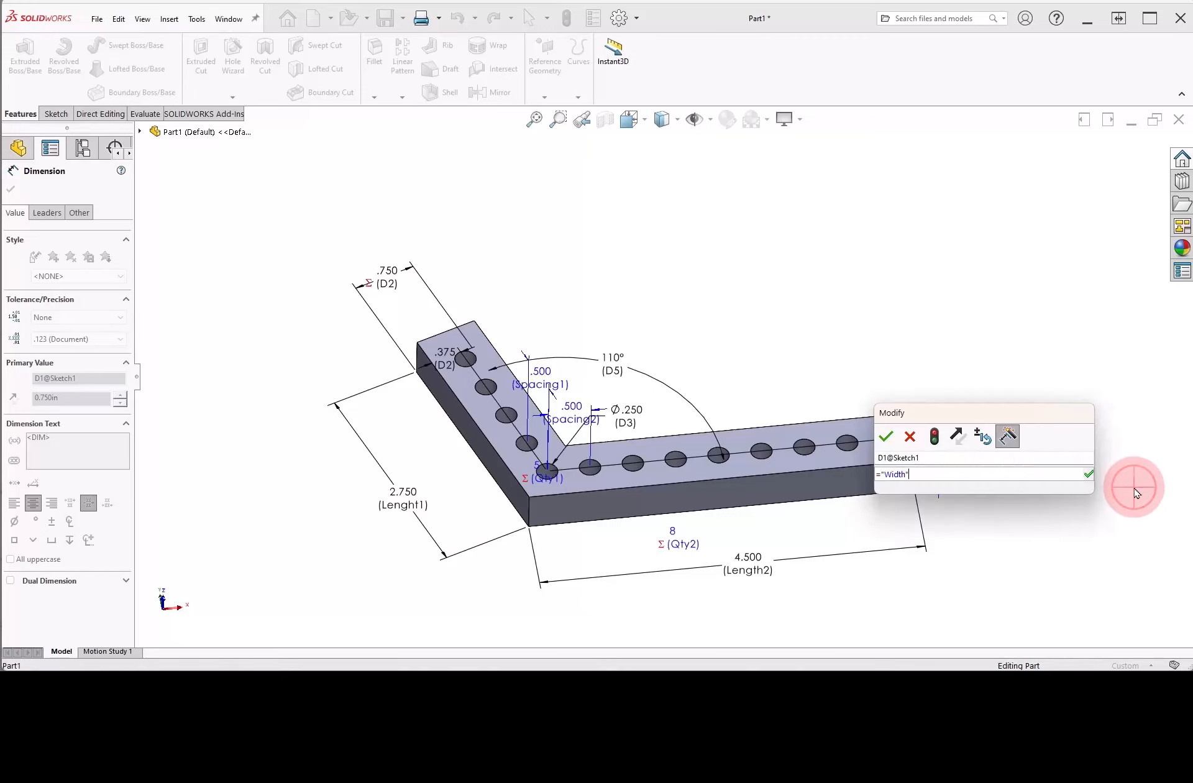
{"action": "left_click", "coordinate": [894, 438]}
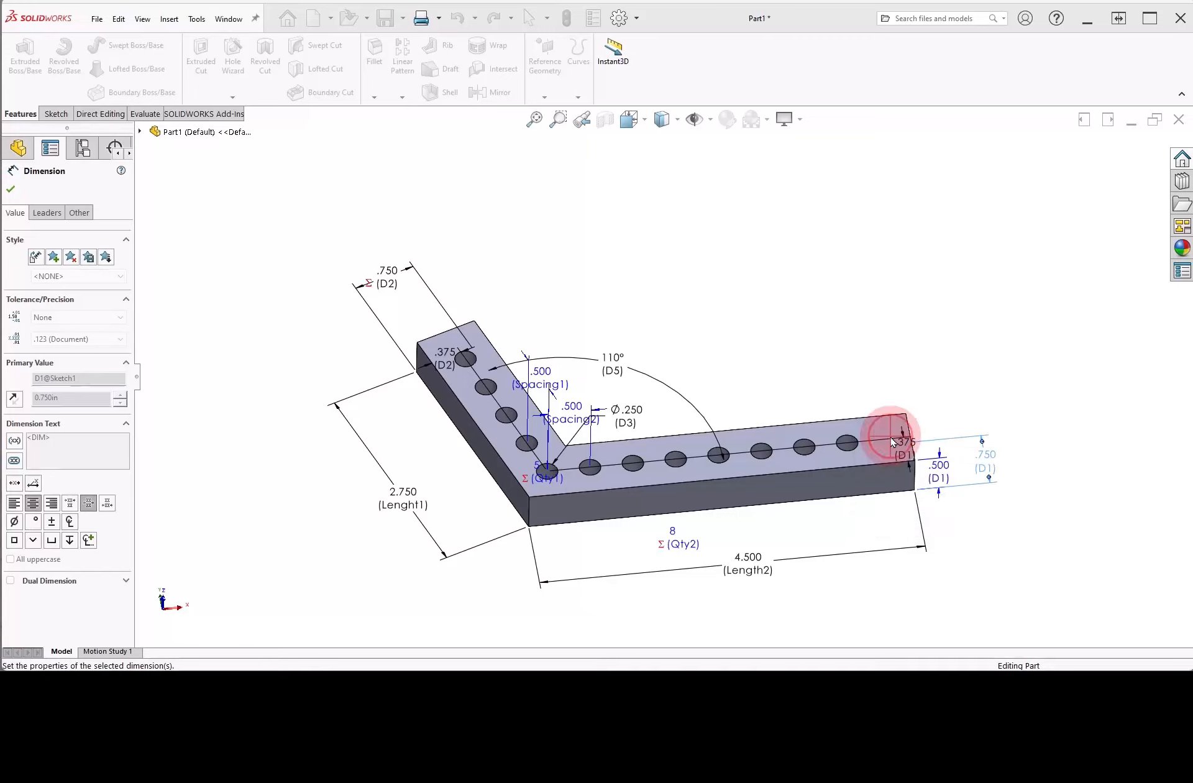
{"action": "left_click", "coordinate": [859, 359]}
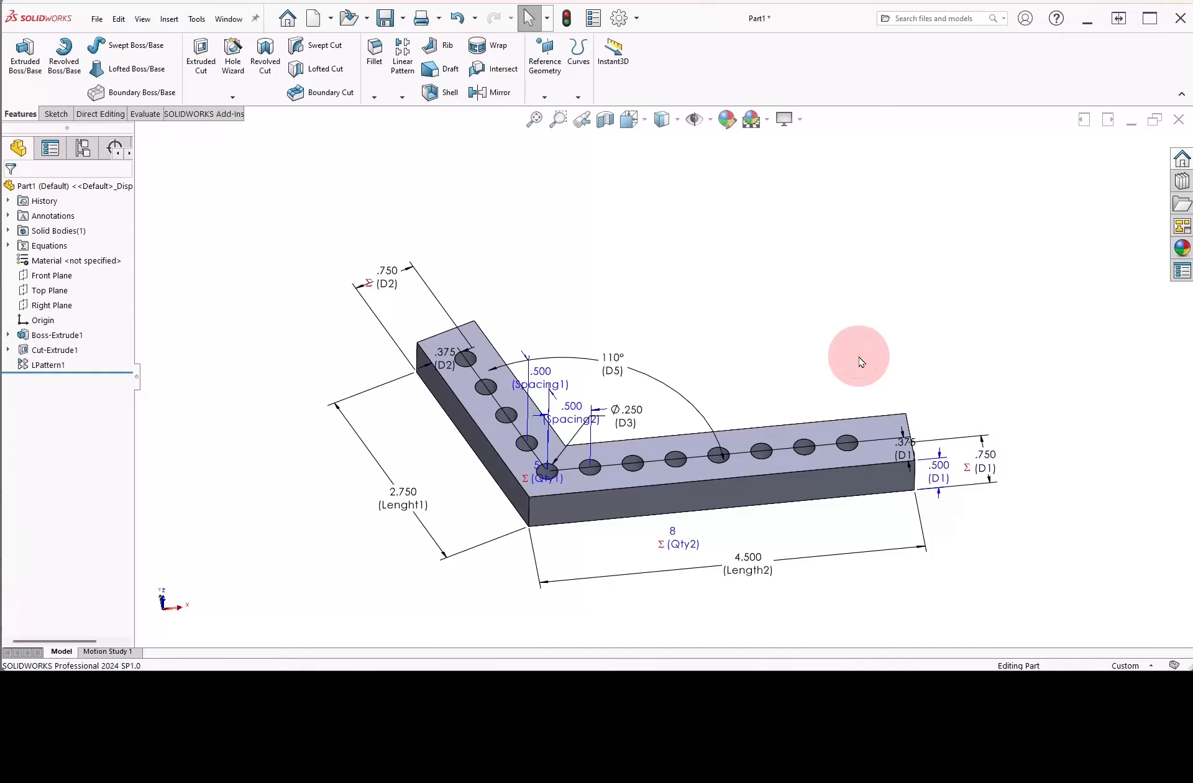
Step: Delete the D2@Sketch1 and D1@Sketch1 equations in the equations manager, keeping the Width global variable at 0.75, and apply the changes
{"action": "left_click", "coordinate": [20, 247]}
{"action": "left_click", "coordinate": [71, 262]}
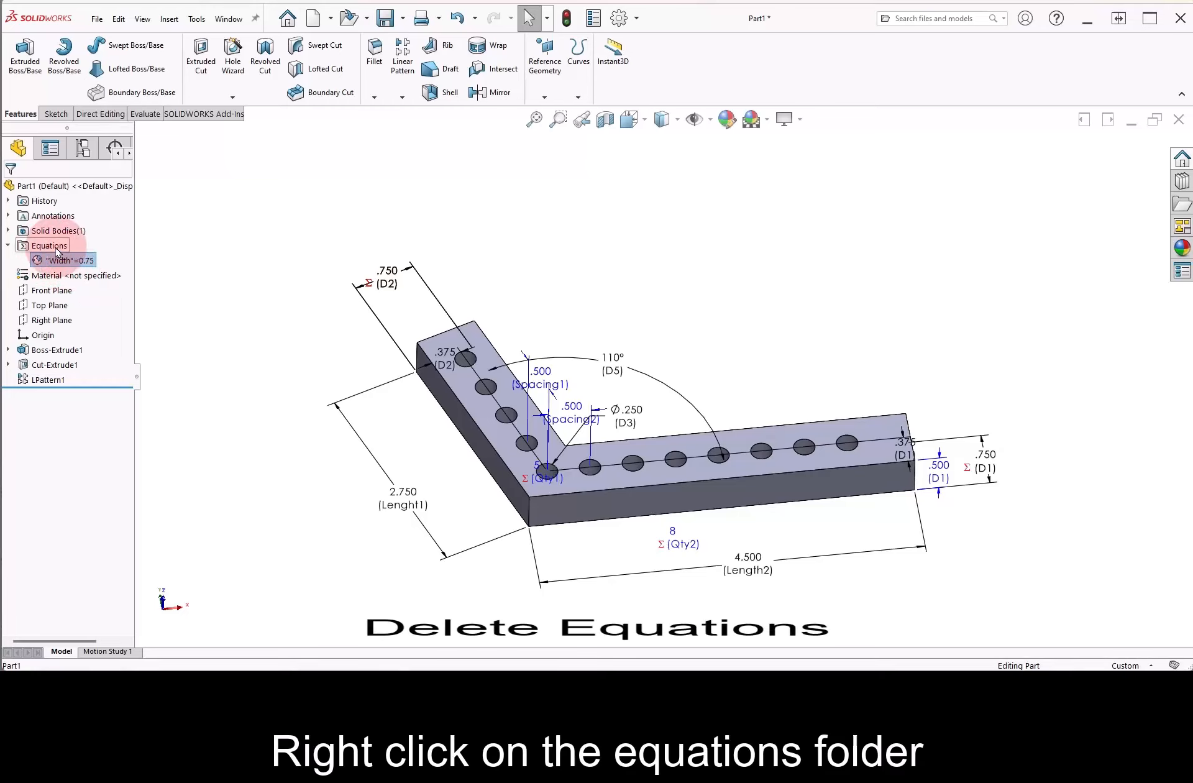
{"action": "right_click", "coordinate": [53, 246]}
{"action": "left_click", "coordinate": [152, 255]}
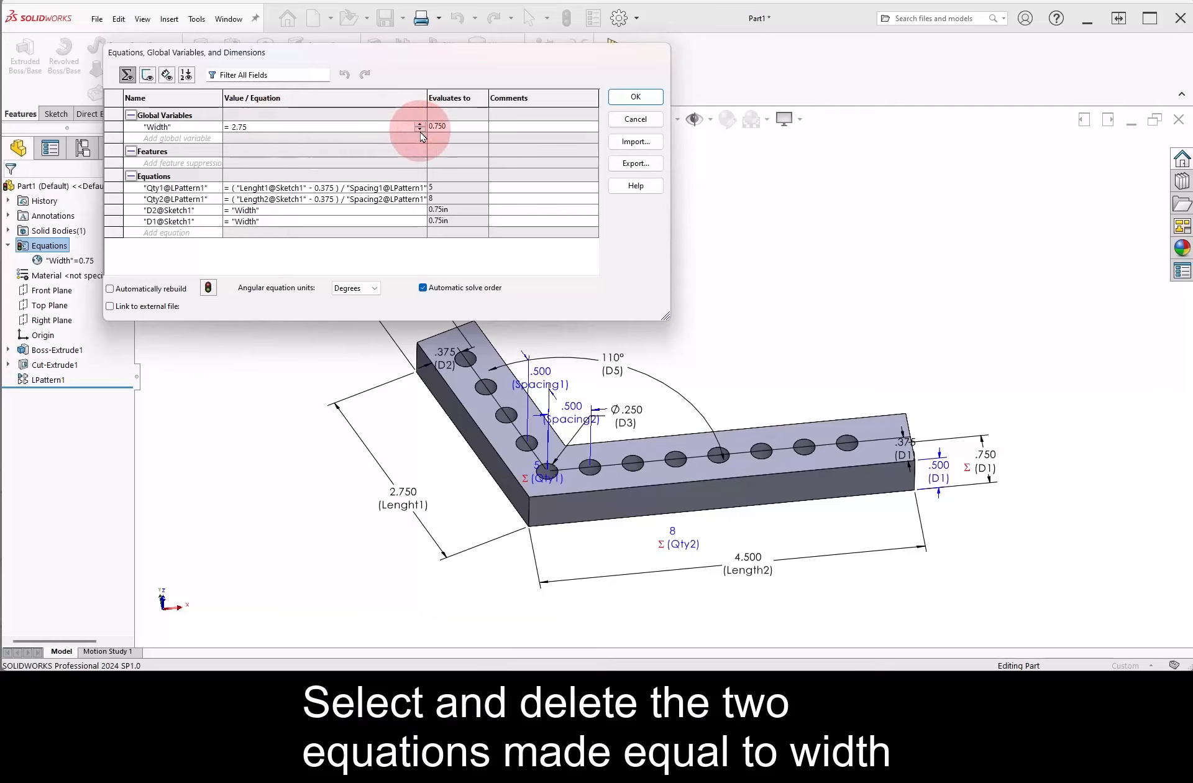
{"action": "left_click", "coordinate": [459, 167]}
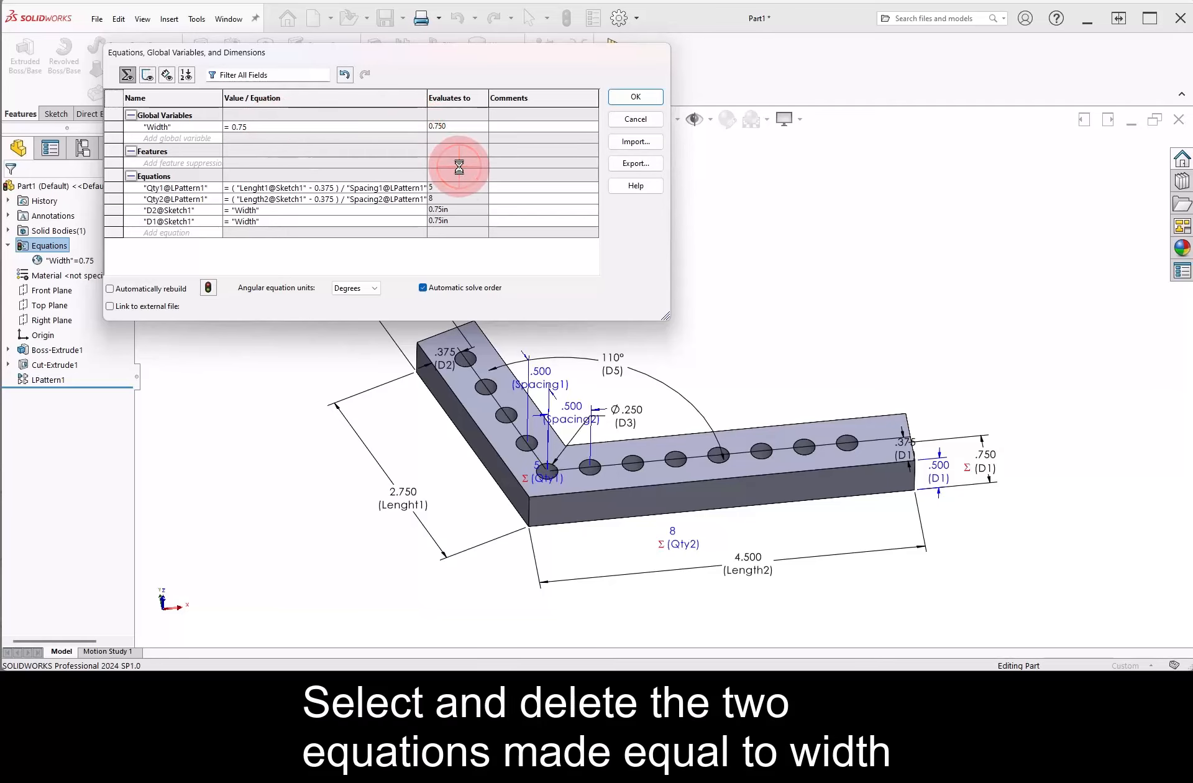
{"action": "right_click", "coordinate": [438, 211]}
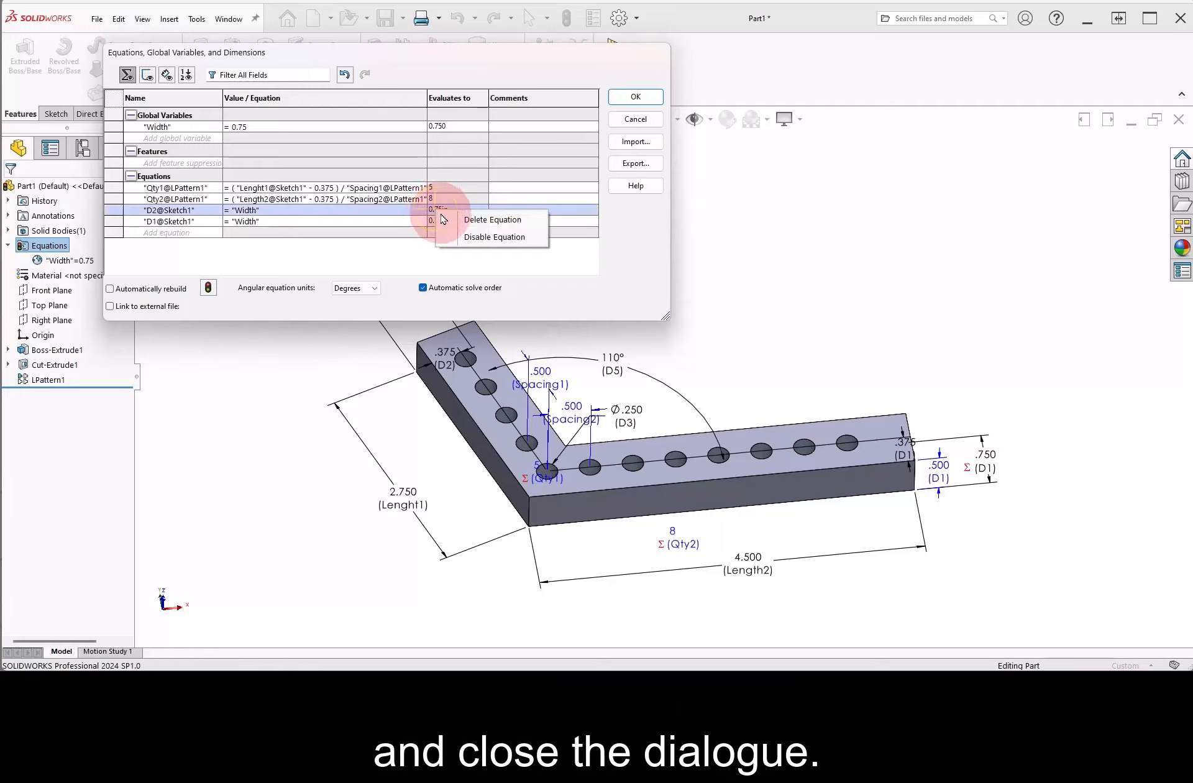
{"action": "left_click", "coordinate": [473, 220]}
{"action": "right_click", "coordinate": [438, 211]}
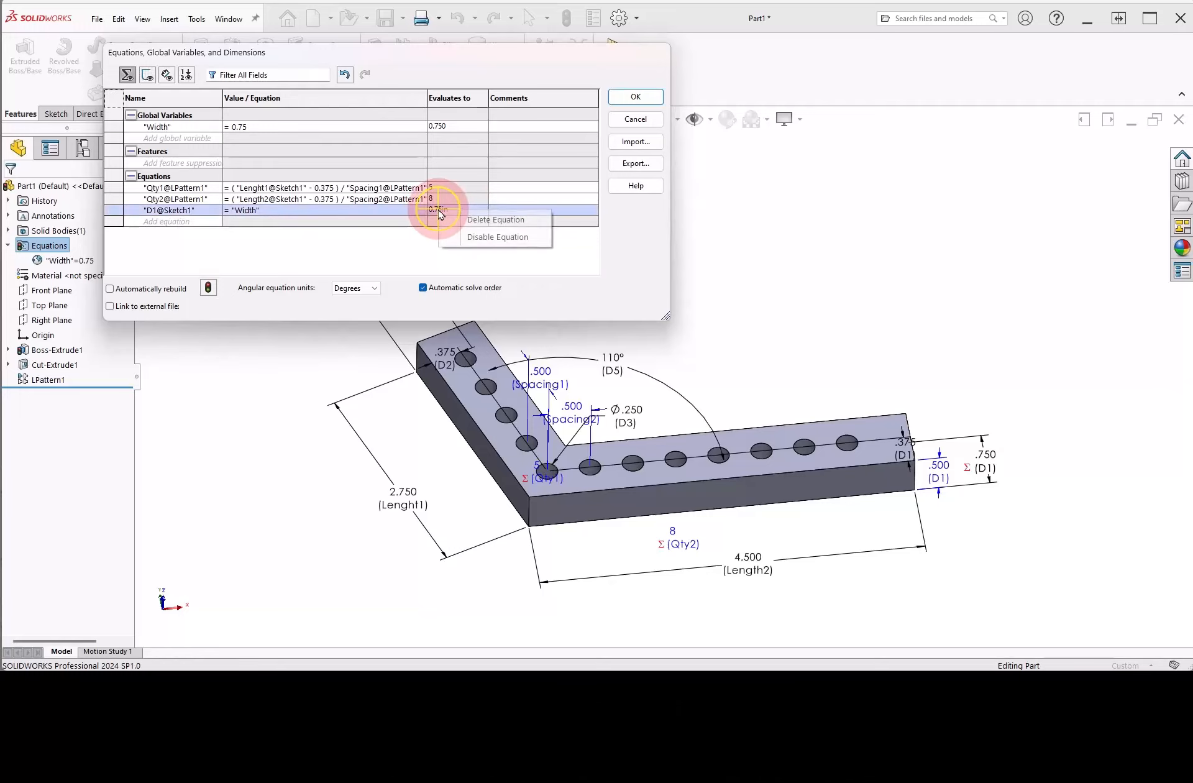
{"action": "left_click", "coordinate": [463, 219]}
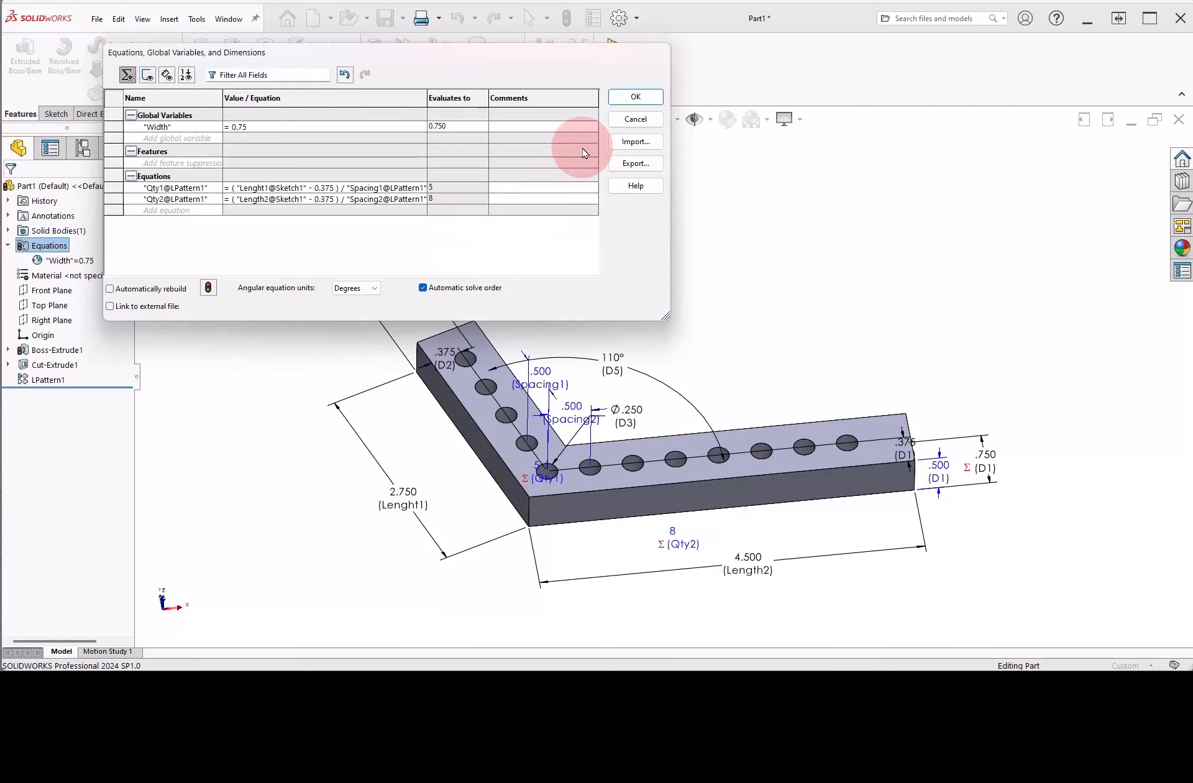
{"action": "left_click", "coordinate": [635, 97]}
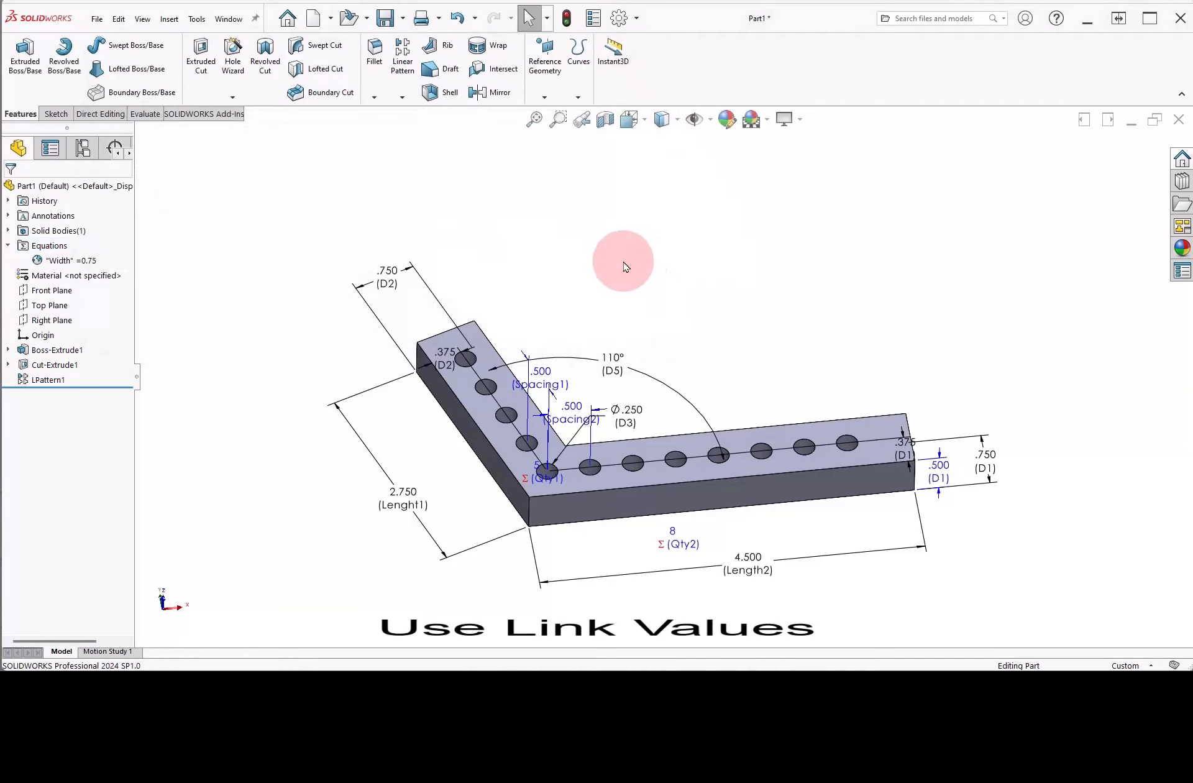
Step: Link the slanted arm's 0.75 in width dimension to a new shared value named Link_Width
{"action": "right_click", "coordinate": [391, 279]}
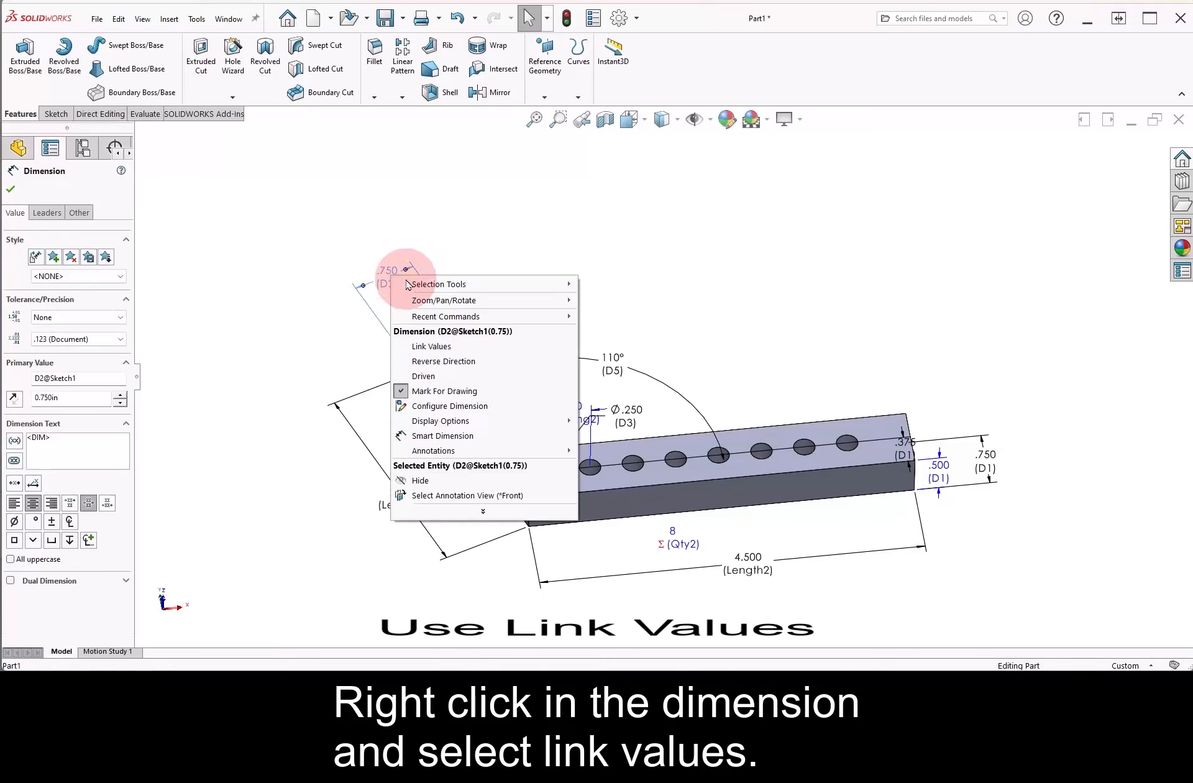
{"action": "left_click", "coordinate": [476, 346]}
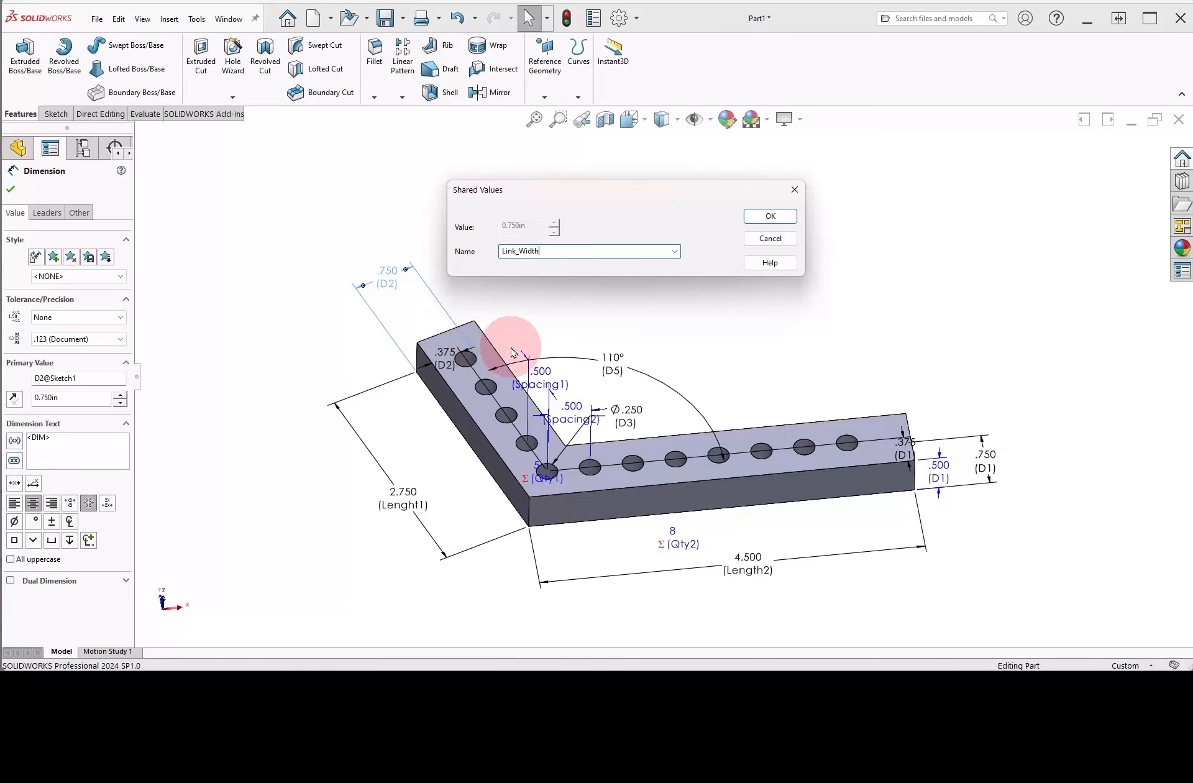
{"action": "left_click", "coordinate": [769, 217]}
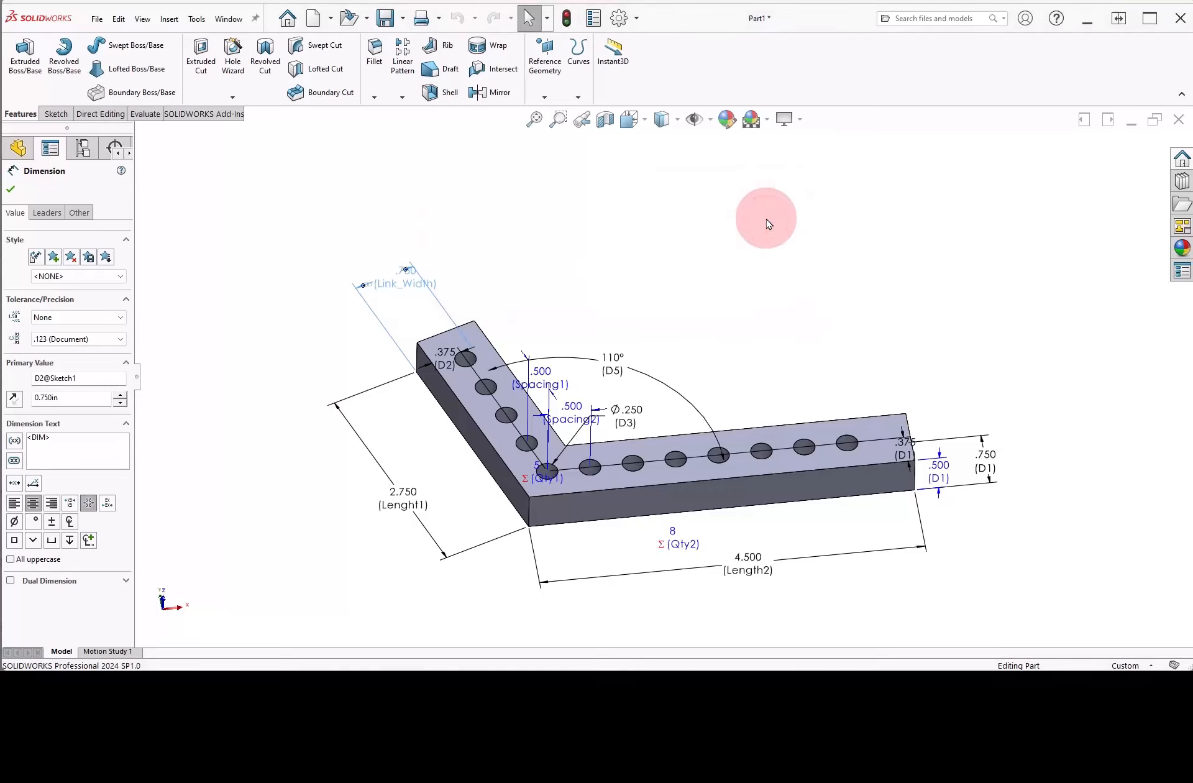
Step: Link the long arm's 0.75 in width dimension to the existing shared value Link_Width
{"action": "right_click", "coordinate": [987, 460]}
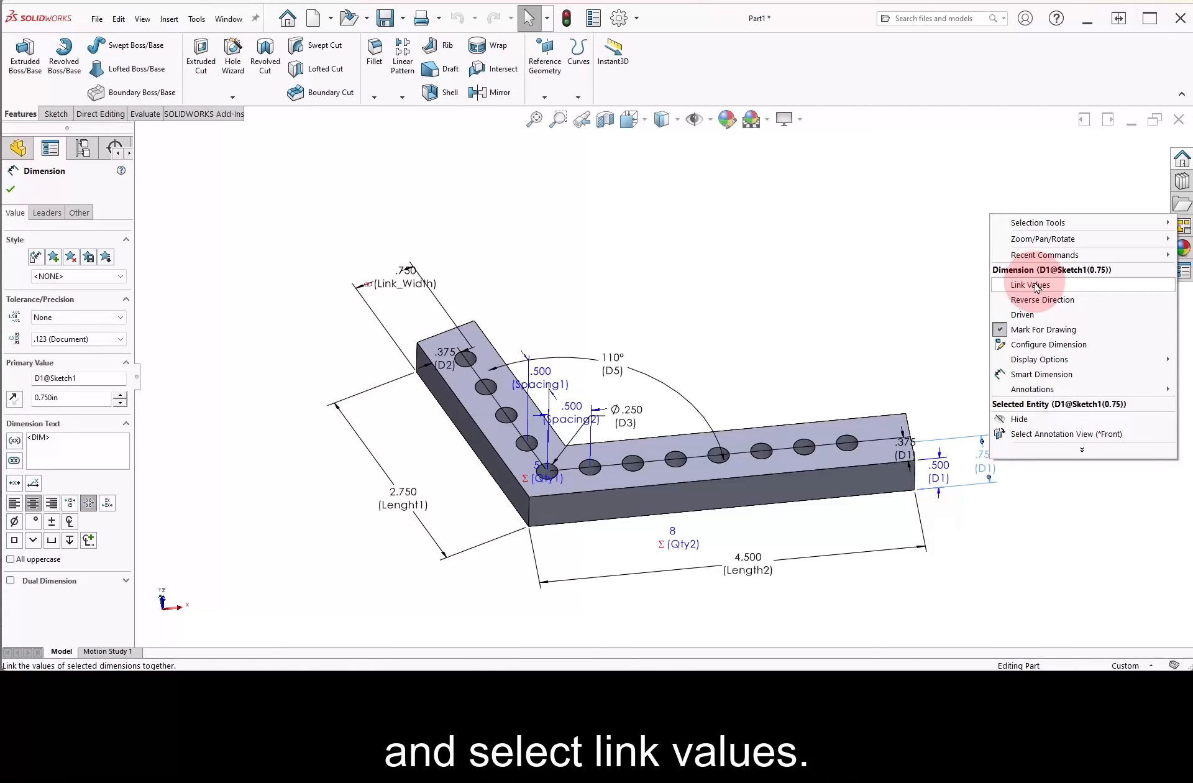
{"action": "left_click", "coordinate": [1036, 286]}
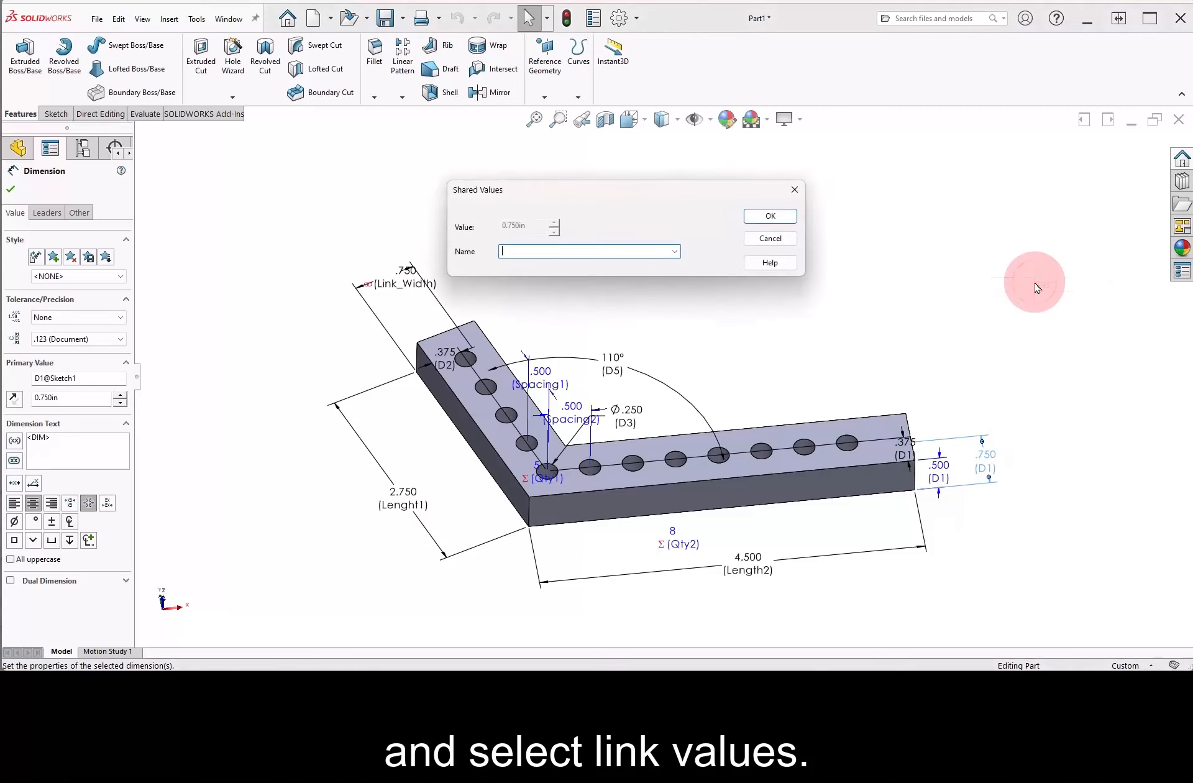
{"action": "left_click", "coordinate": [675, 252]}
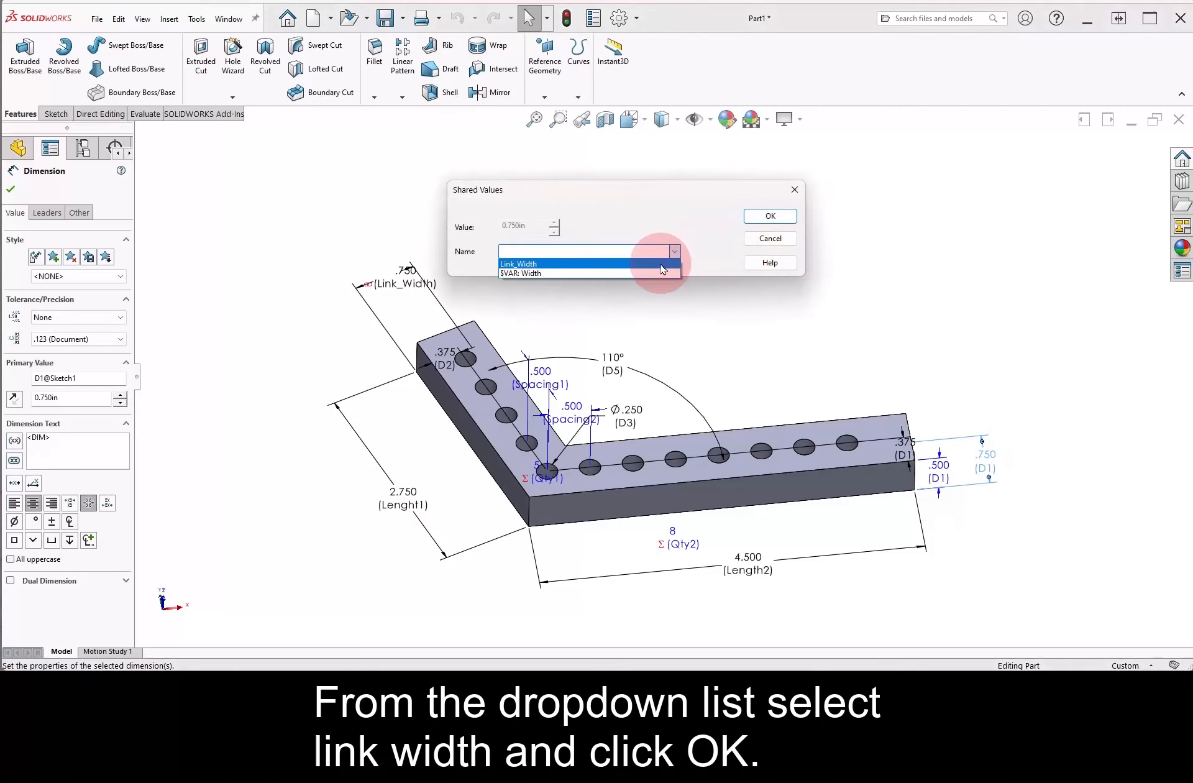
{"action": "left_click", "coordinate": [661, 264]}
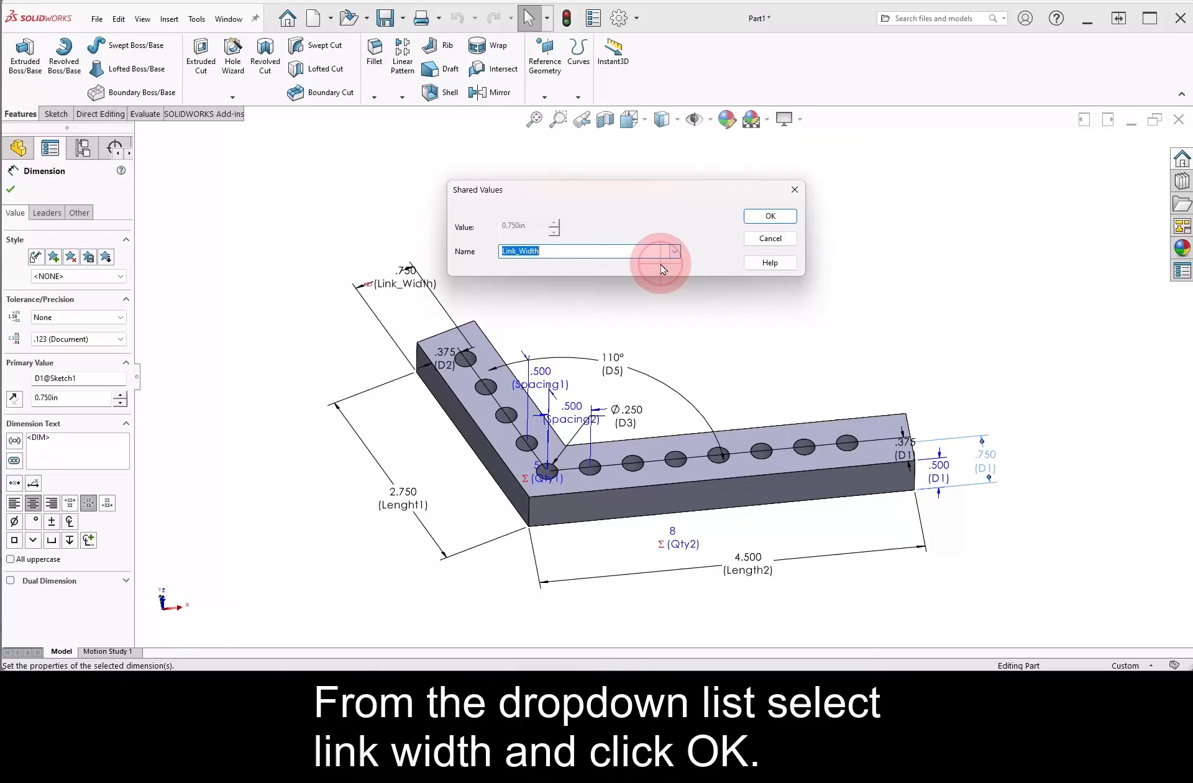
{"action": "left_click", "coordinate": [778, 219]}
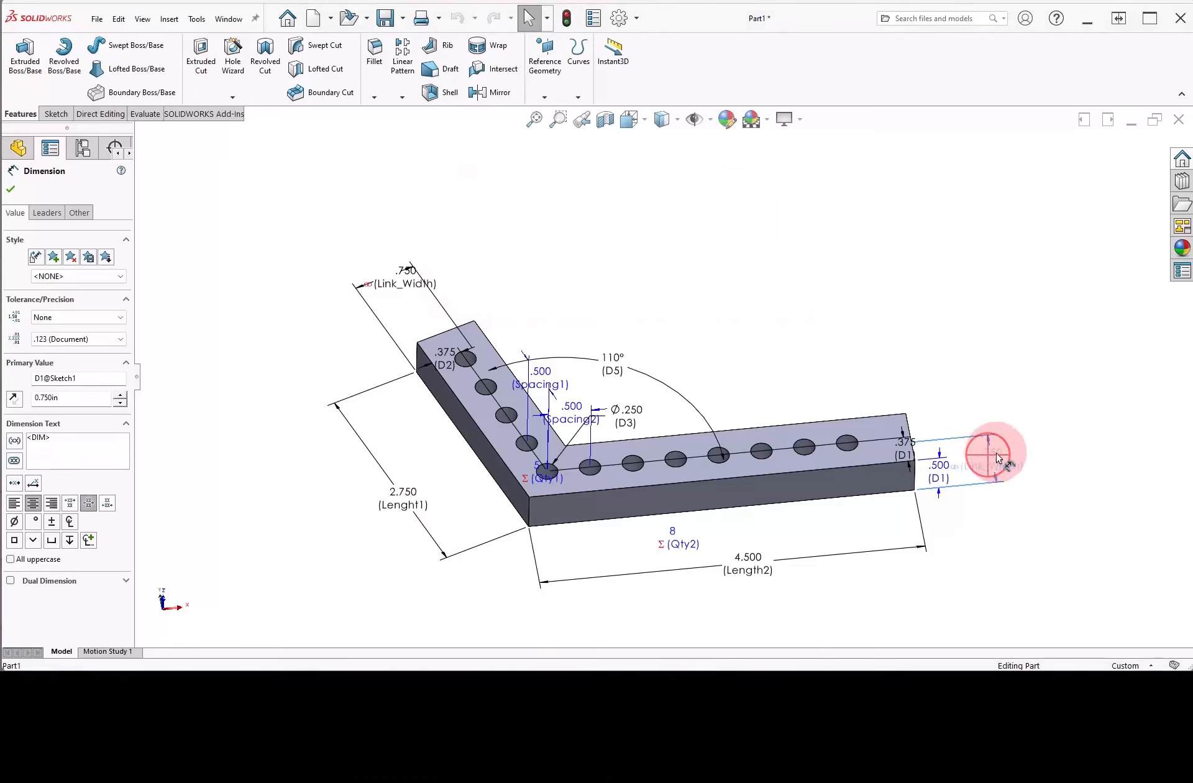
{"action": "left_click", "coordinate": [989, 382]}
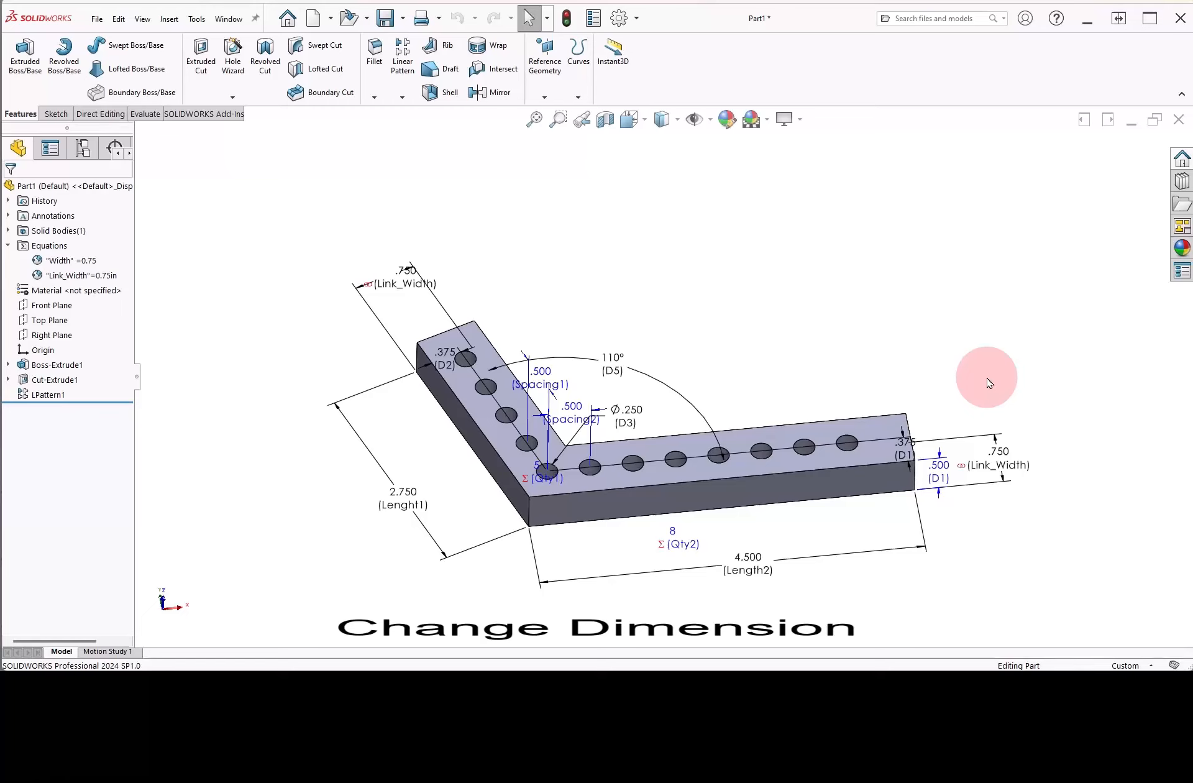
Step: Move the slanted arm's width dimension farther from the part, set its linked value to 1 in, and rebuild the model
{"action": "left_click_drag", "start_coordinate": [394, 280], "coordinate": [373, 247]}
{"action": "double_click", "coordinate": [373, 248]}
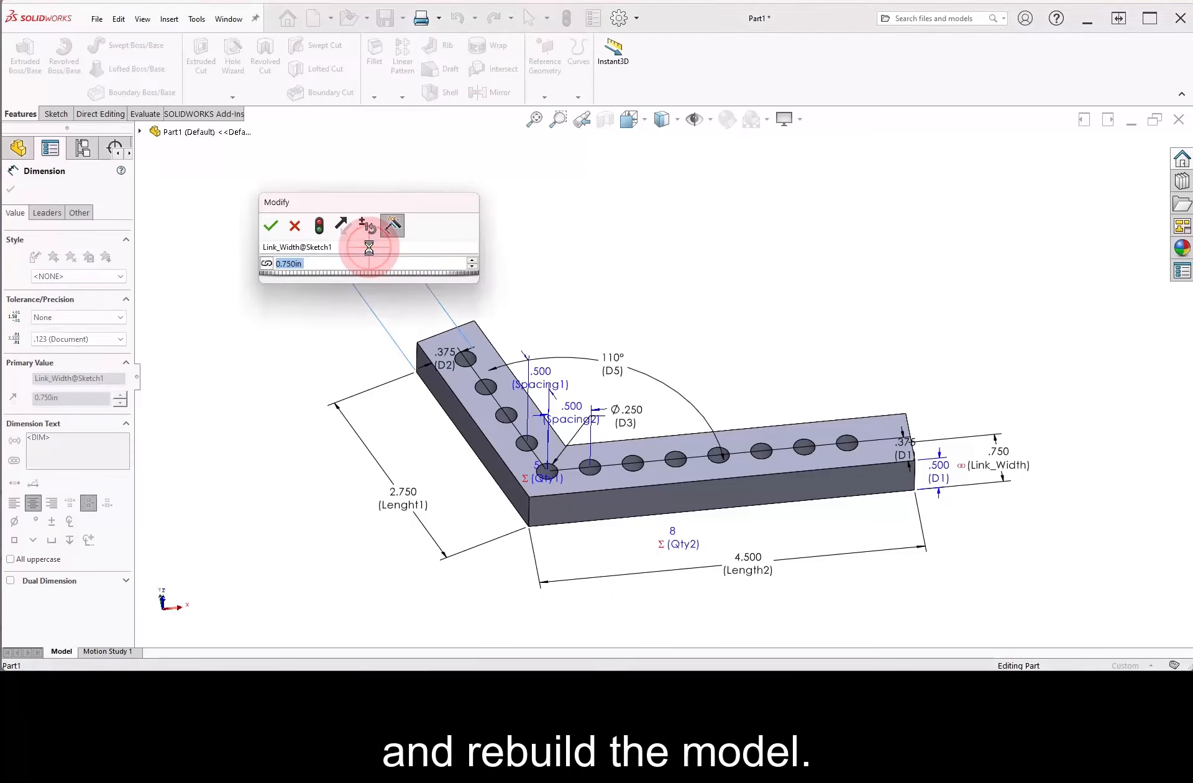
{"action": "left_click", "coordinate": [472, 260]}
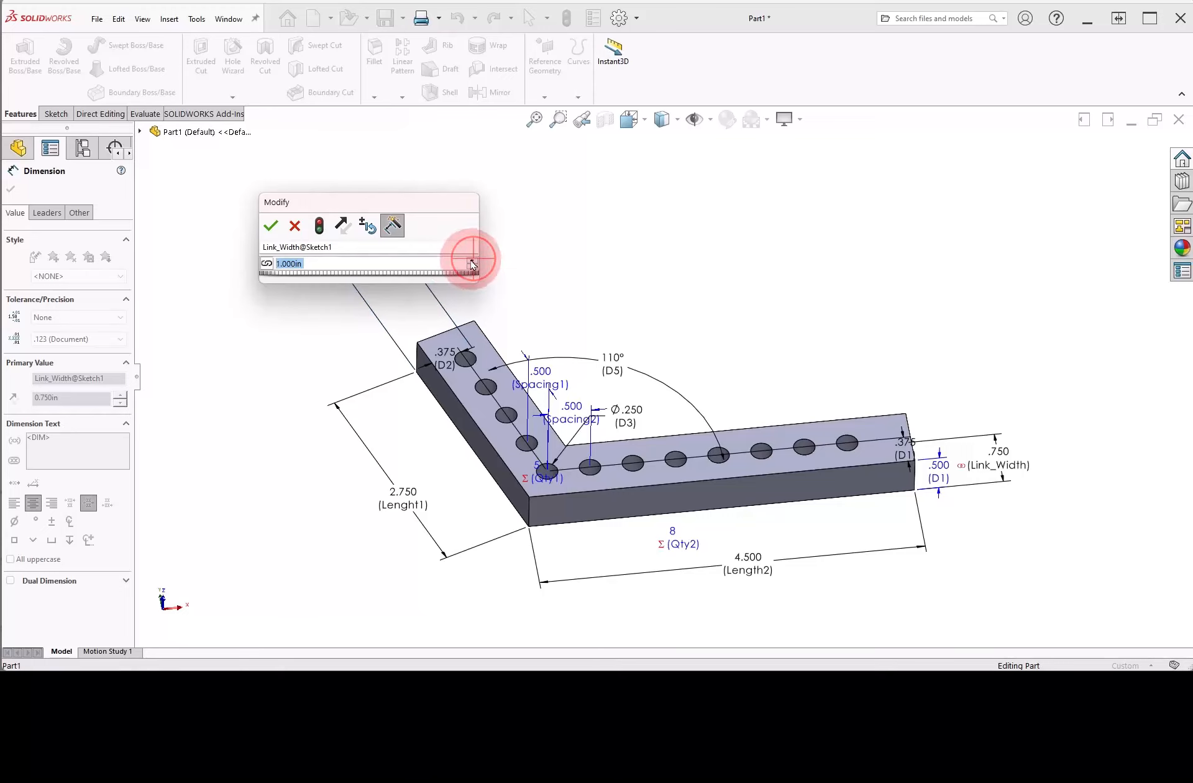
{"action": "left_click", "coordinate": [319, 226]}
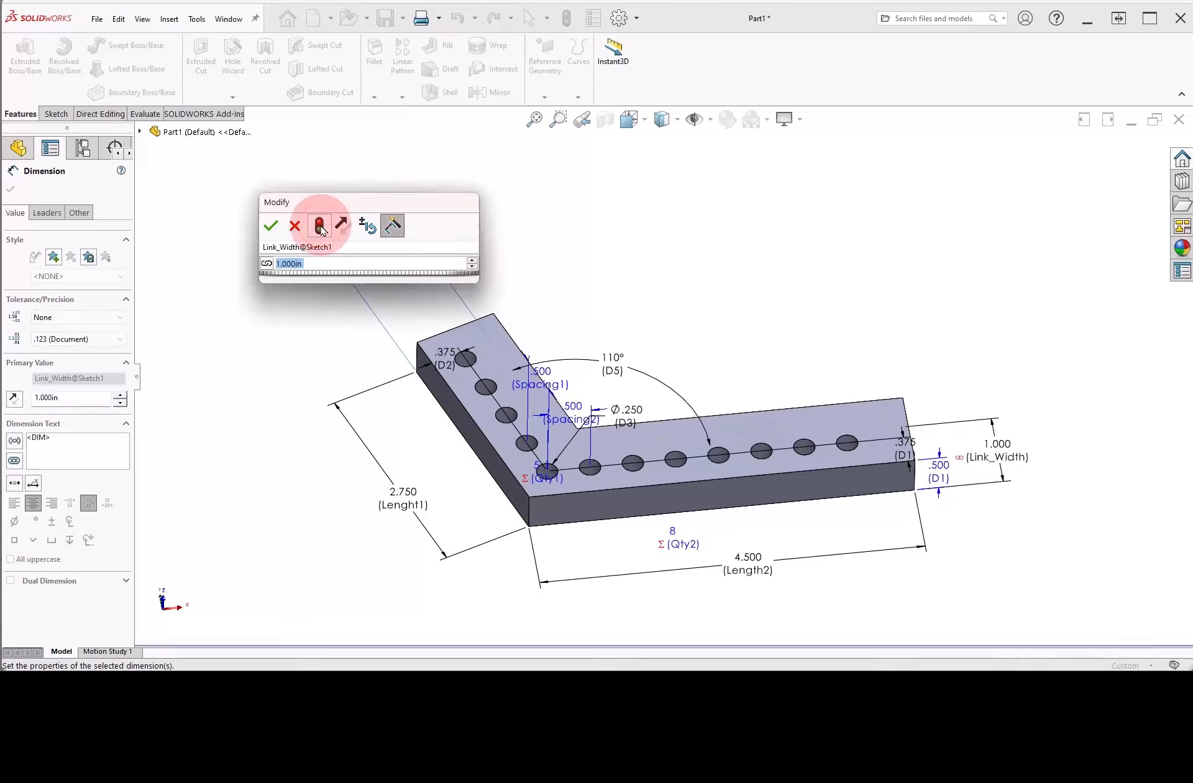
{"action": "left_click", "coordinate": [270, 226]}
{"action": "left_click", "coordinate": [356, 357]}
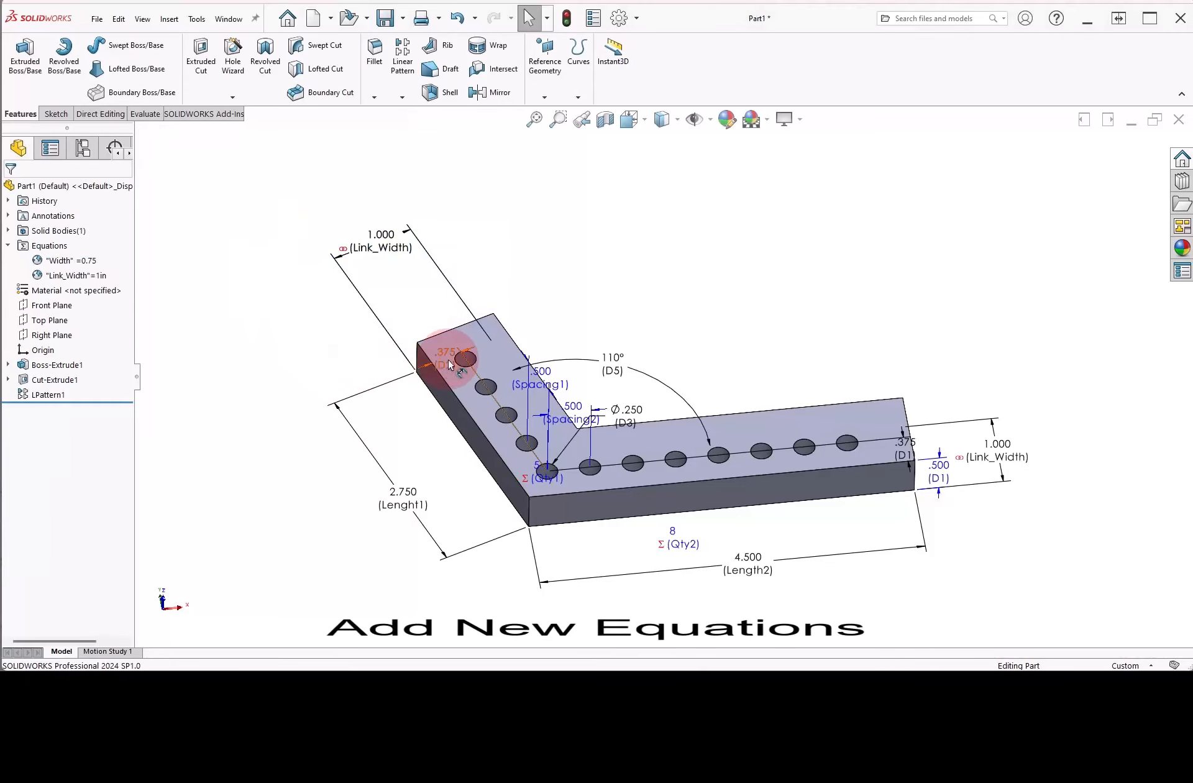
Step: Move the slanted arm's 0.375 in hole offset dimension off the part and set it to the equation "Link_Width@Sketch1"/2
{"action": "left_click_drag", "start_coordinate": [450, 365], "coordinate": [404, 308]}
{"action": "left_click", "coordinate": [409, 307]}
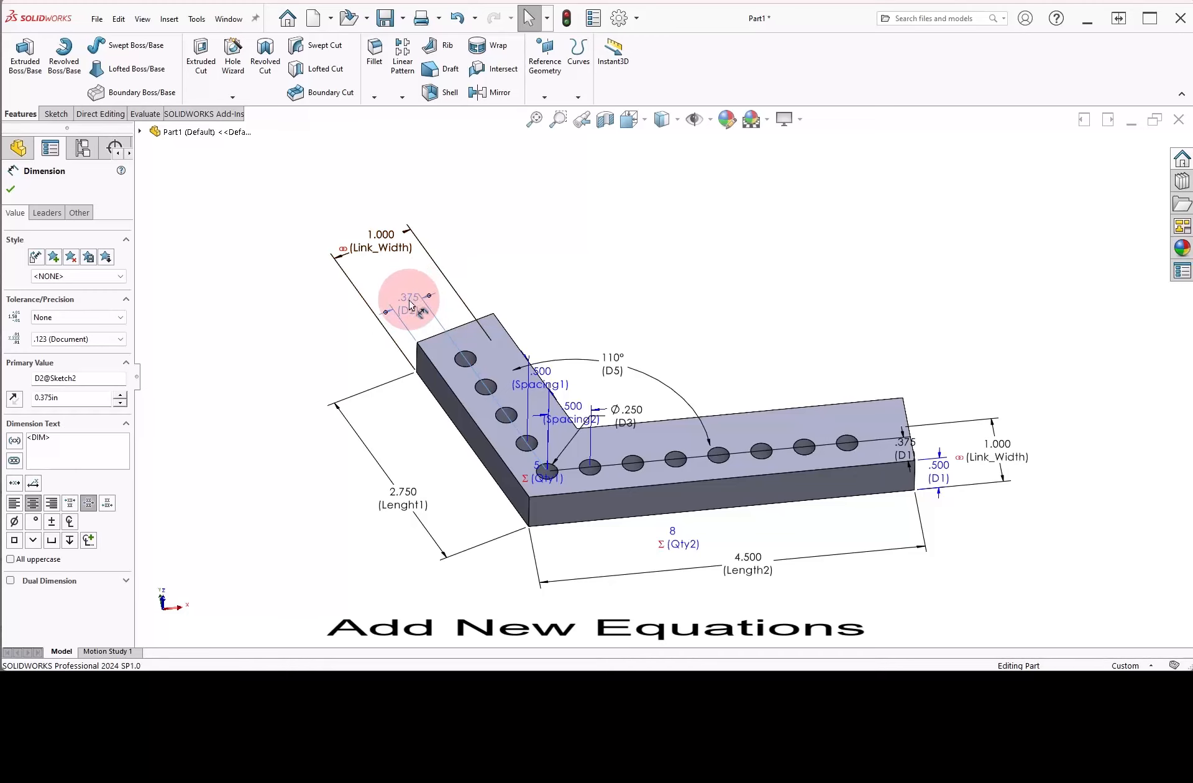
{"action": "double_click", "coordinate": [408, 307]}
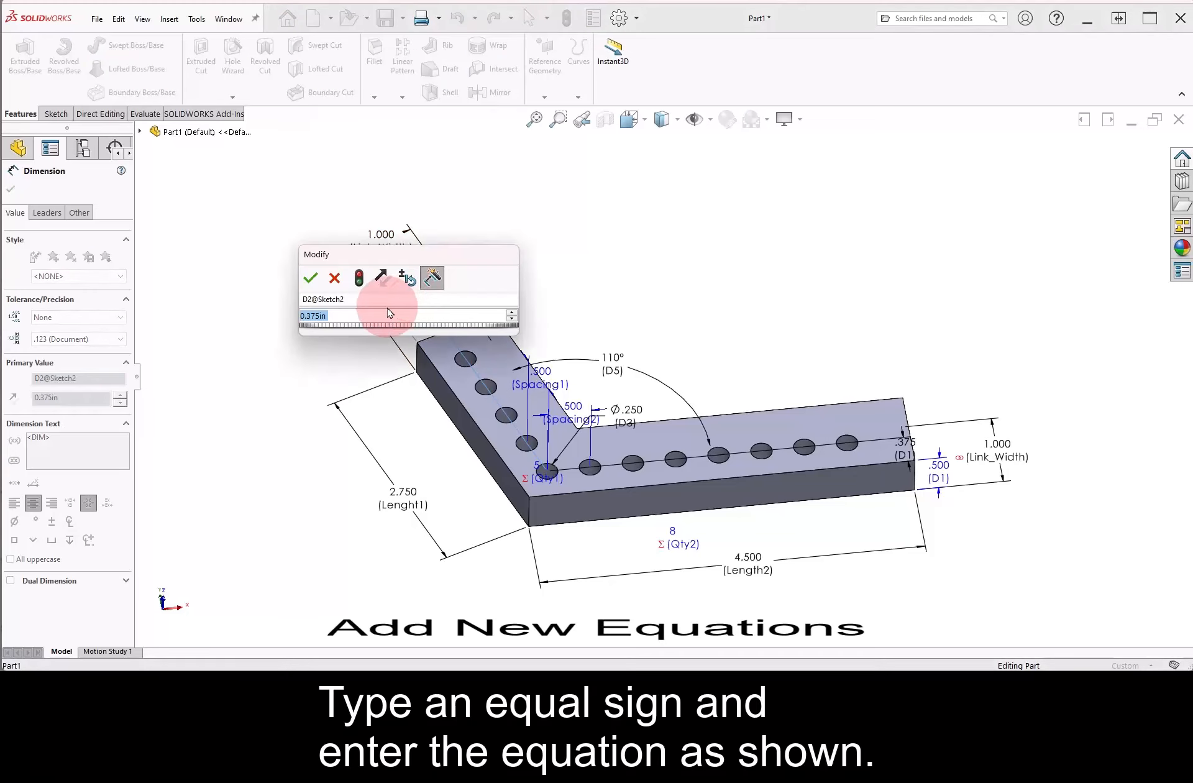
{"action": "type", "text": "="}
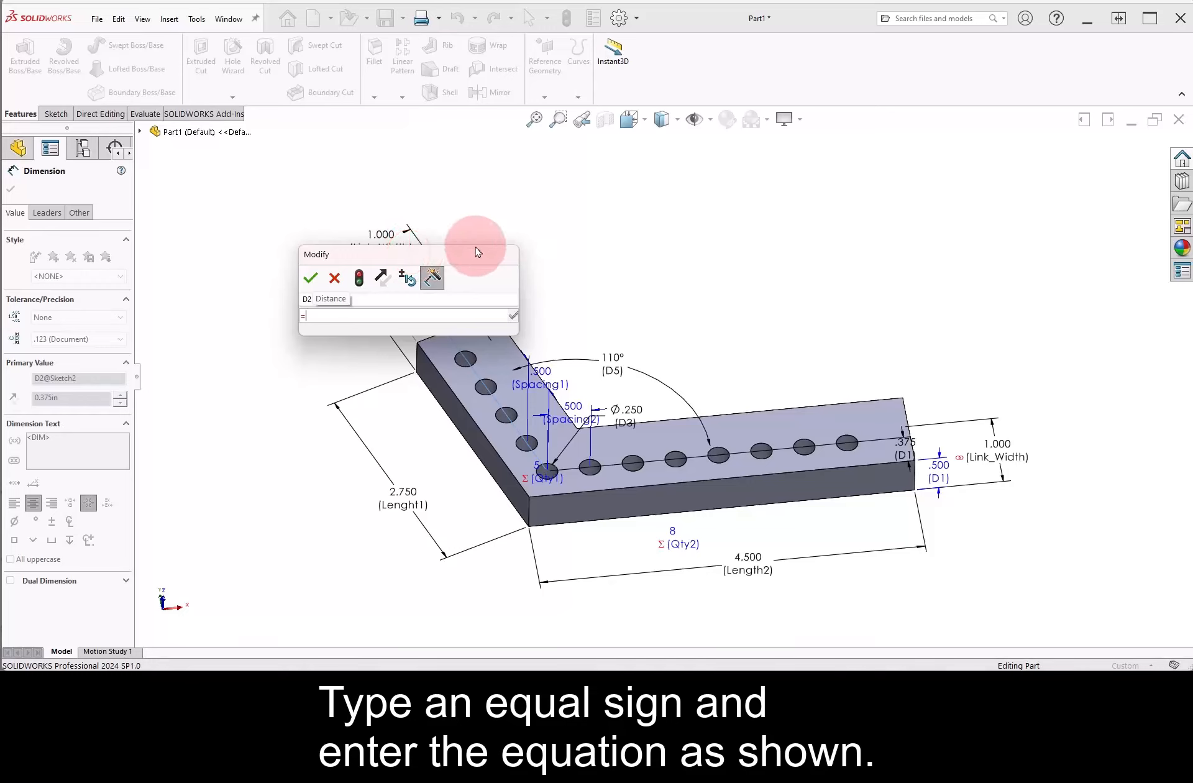
{"action": "left_click_drag", "start_coordinate": [477, 252], "coordinate": [628, 213]}
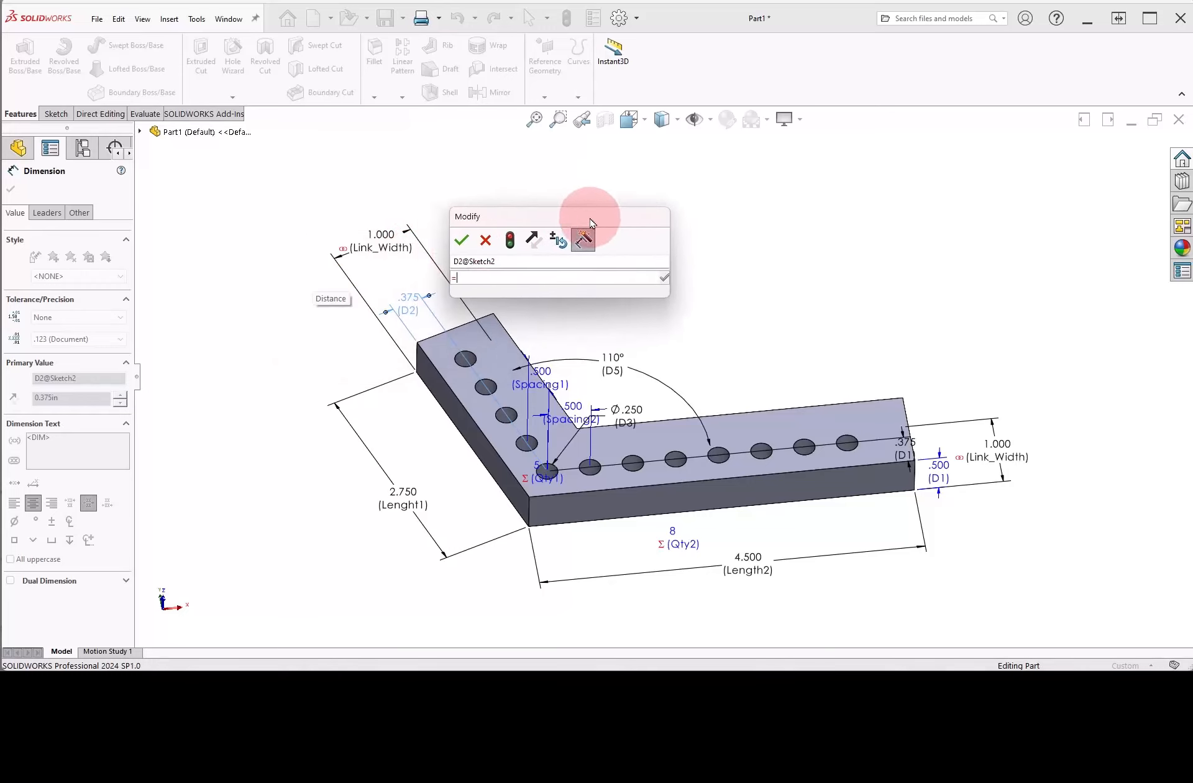
{"action": "left_click", "coordinate": [392, 243]}
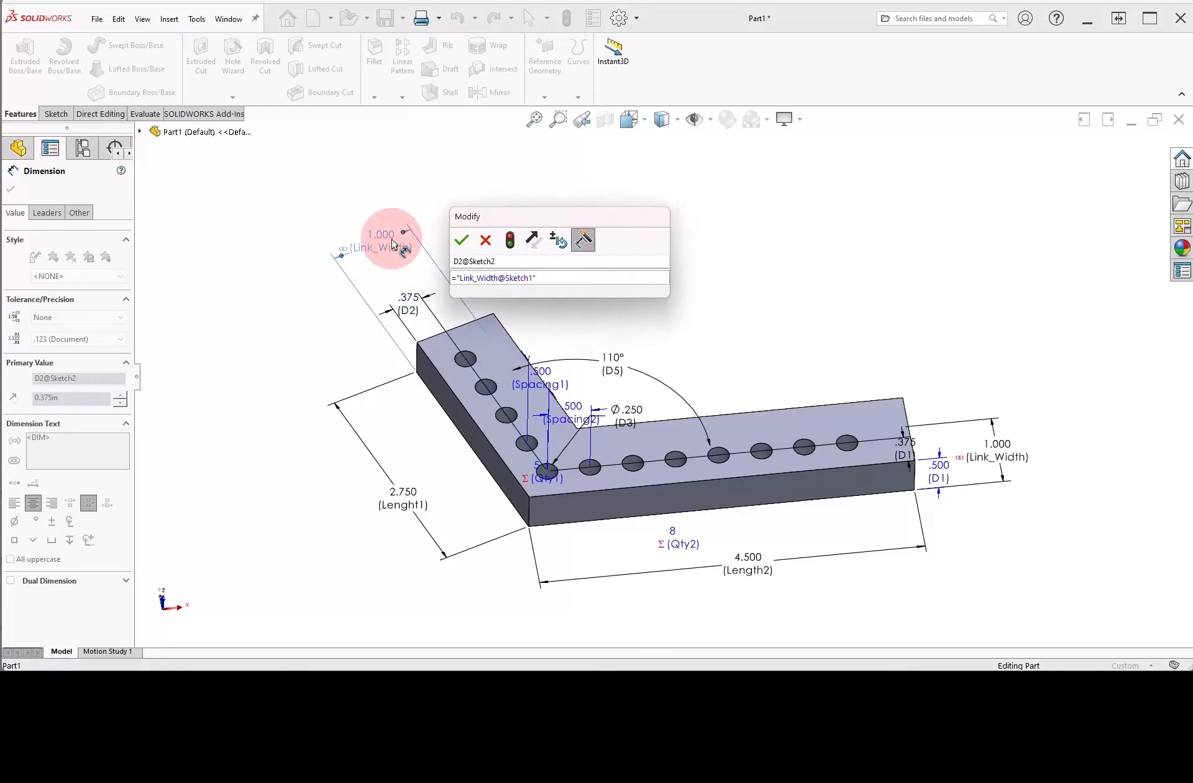
{"action": "type", "text": "/2"}
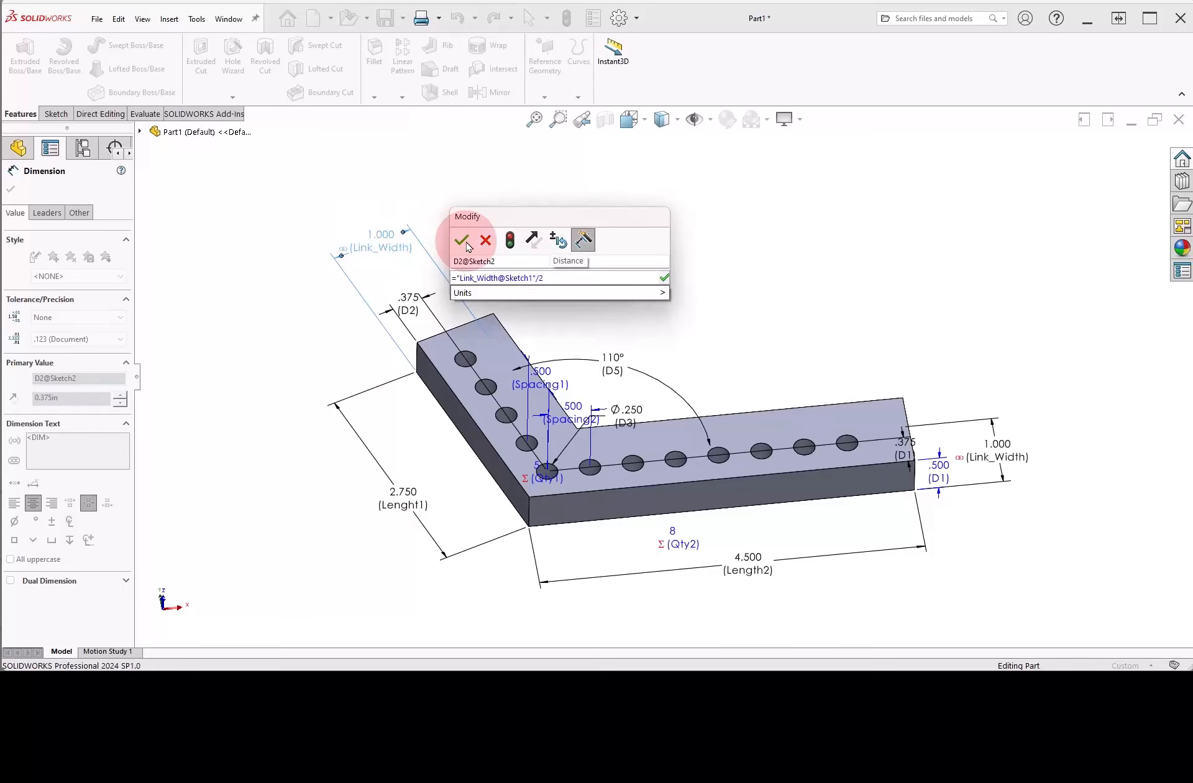
{"action": "left_click", "coordinate": [463, 241]}
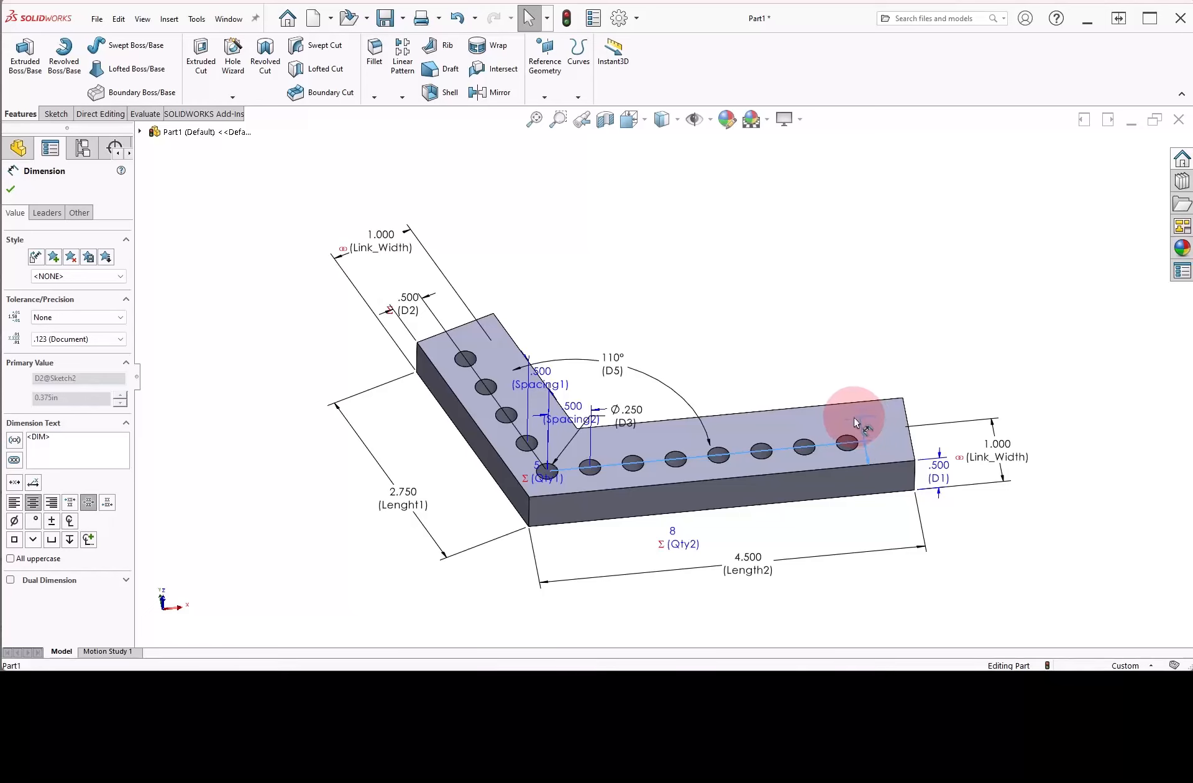
Step: Set the long arm's 0.375 in hole offset dimension to the equation "Link_Width@Sketch1"/2 and rebuild the model
{"action": "double_click", "coordinate": [864, 413]}
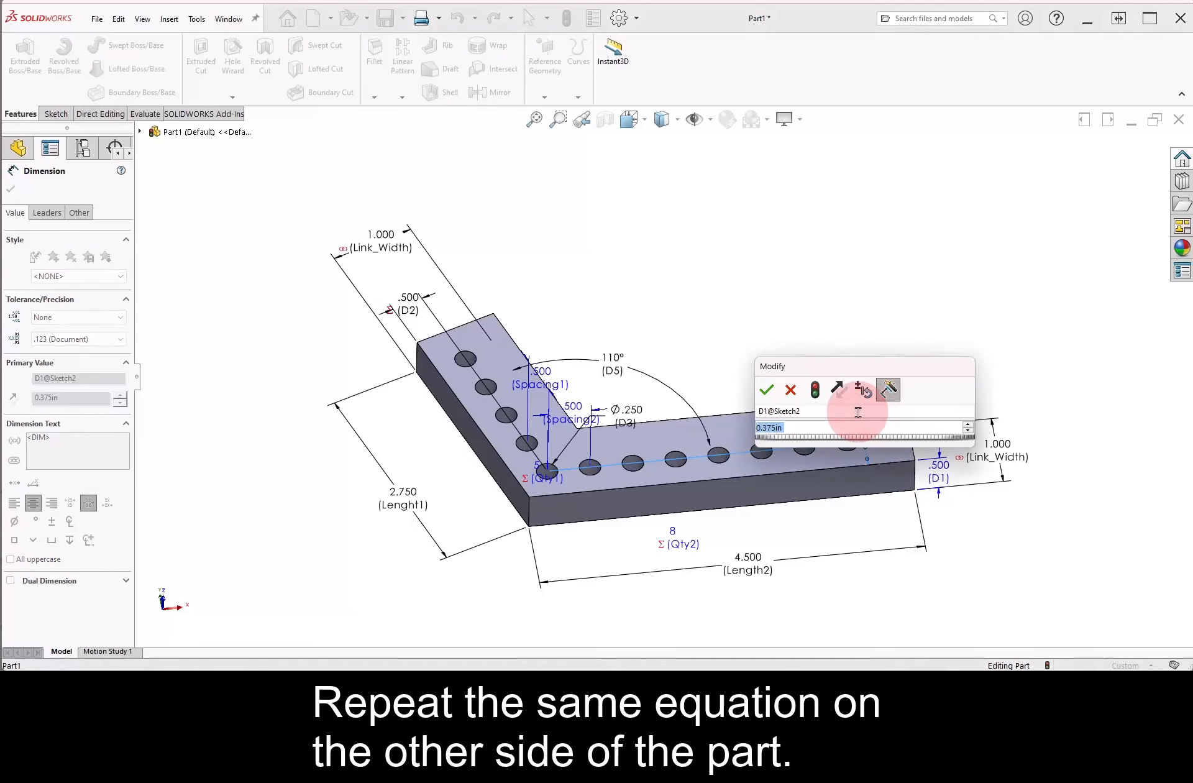
{"action": "type", "text": "="}
{"action": "mouse_move", "coordinate": [865, 365]}
{"action": "left_mouse_down"}
{"action": "mouse_move", "coordinate": [834, 352]}
{"action": "mouse_move", "coordinate": [783, 279]}
{"action": "left_mouse_up"}
{"action": "left_click", "coordinate": [991, 446]}
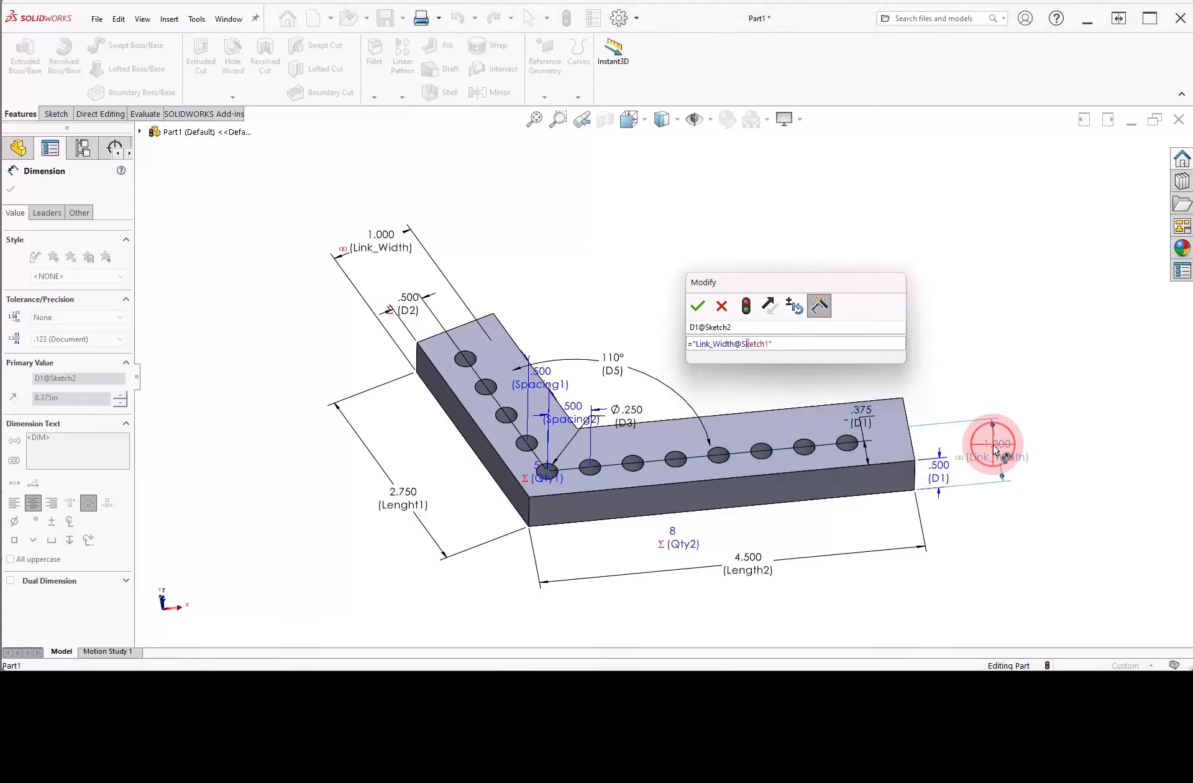
{"action": "type", "text": "/2"}
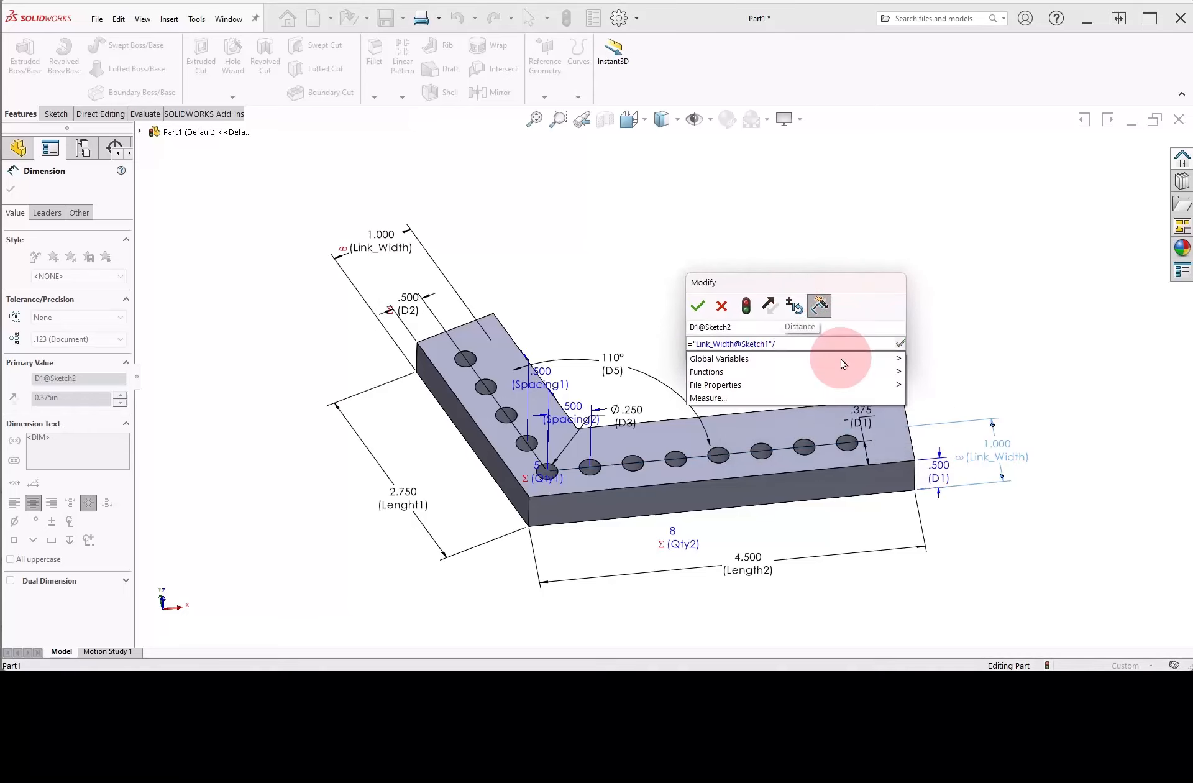
{"action": "left_click", "coordinate": [697, 306]}
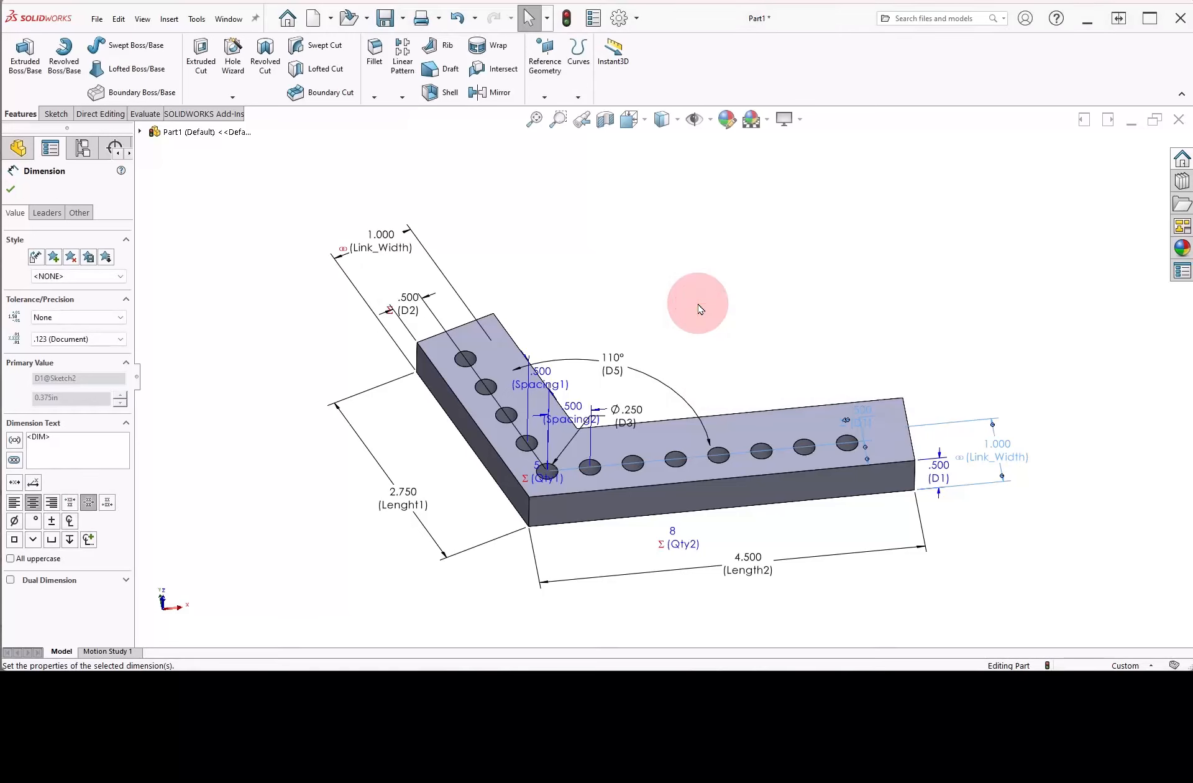
{"action": "left_click", "coordinate": [699, 309]}
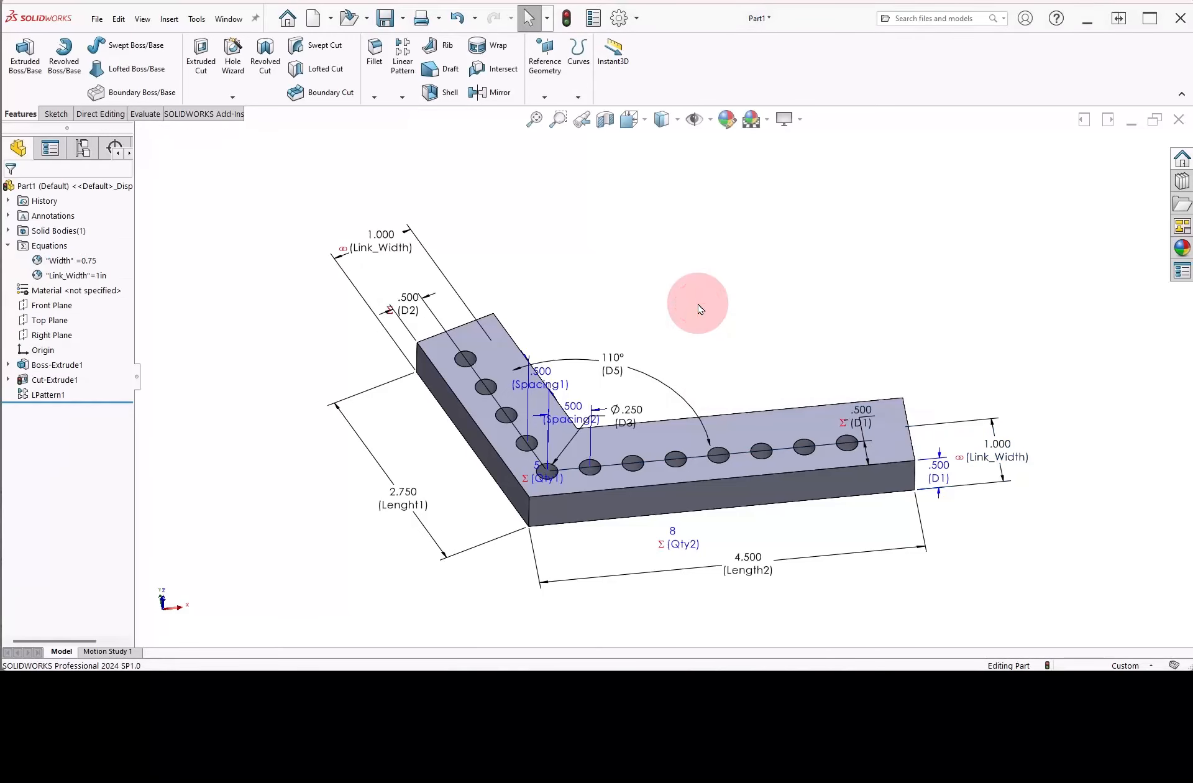
{"action": "left_click", "coordinate": [570, 23]}
Step: Space out the width and hole offset dimensions beyond the ends of both arms so that they read clearly
{"action": "middle_click_drag", "start_coordinate": [642, 265], "coordinate": [647, 341]}
{"action": "left_click_drag", "start_coordinate": [865, 408], "coordinate": [1057, 453]}
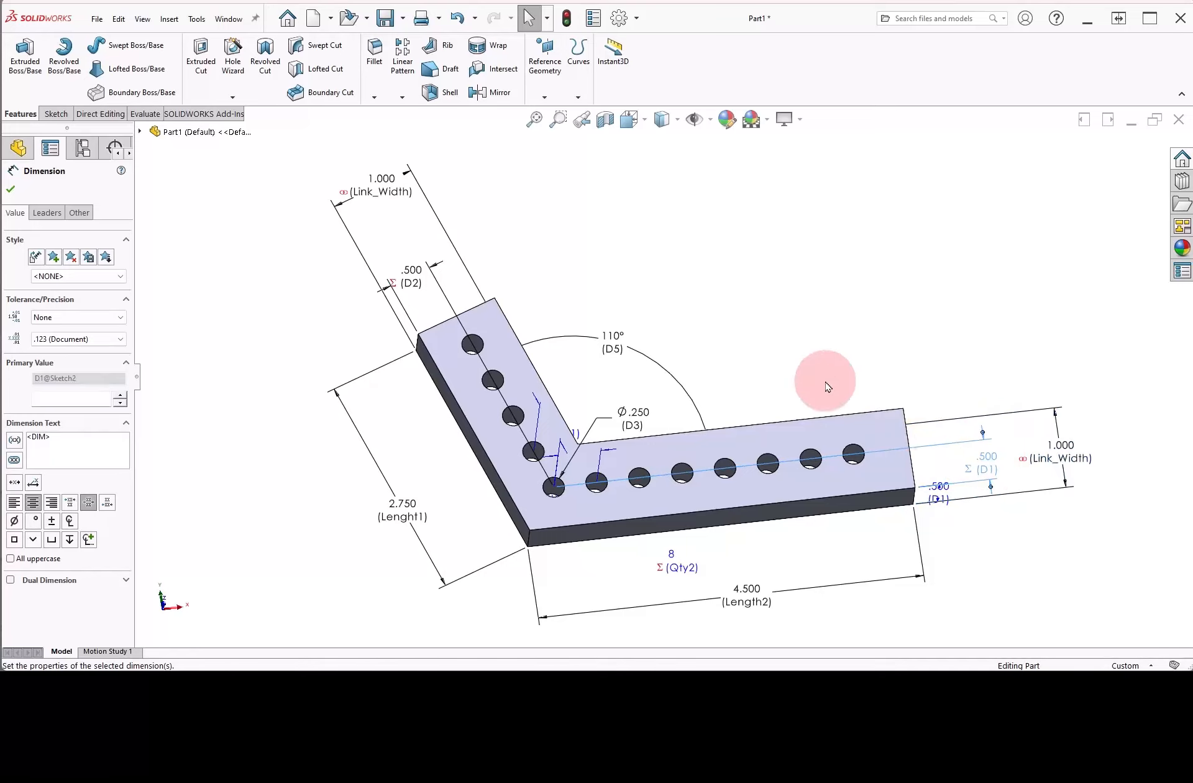
{"action": "left_click_drag", "start_coordinate": [382, 178], "coordinate": [386, 195]}
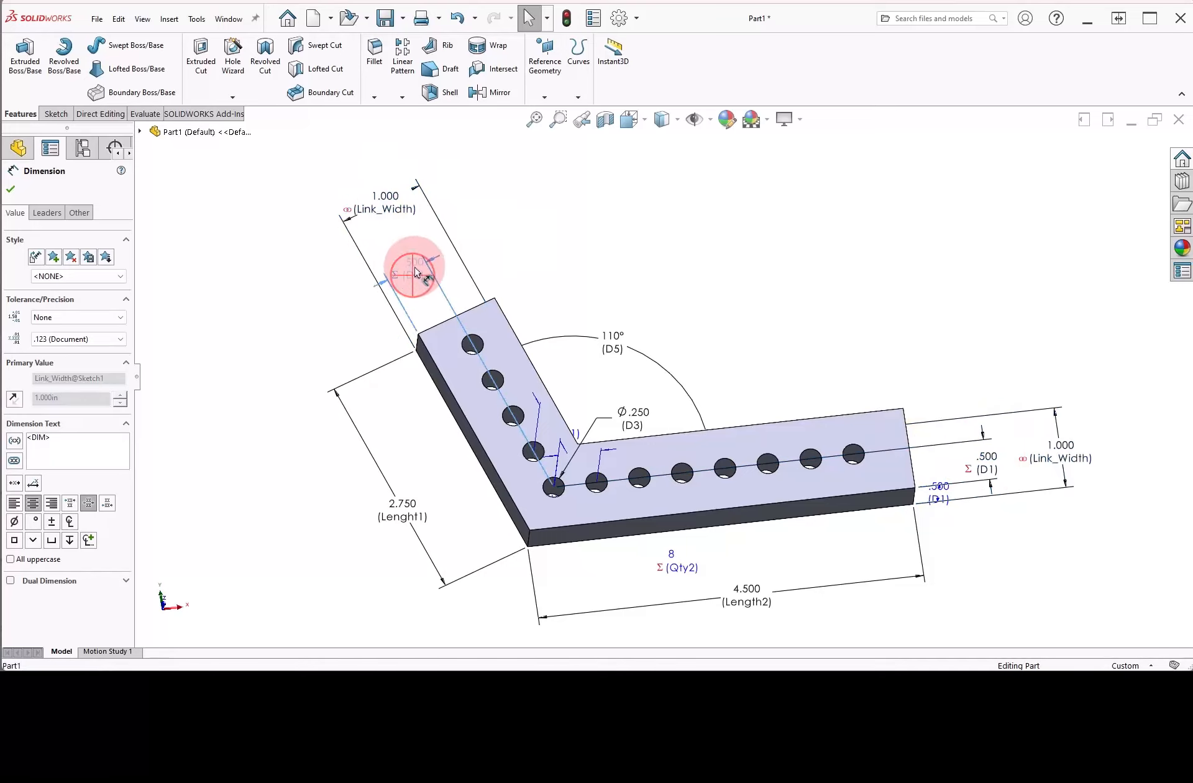
{"action": "left_click_drag", "start_coordinate": [413, 265], "coordinate": [415, 257]}
{"action": "left_click", "coordinate": [580, 233]}
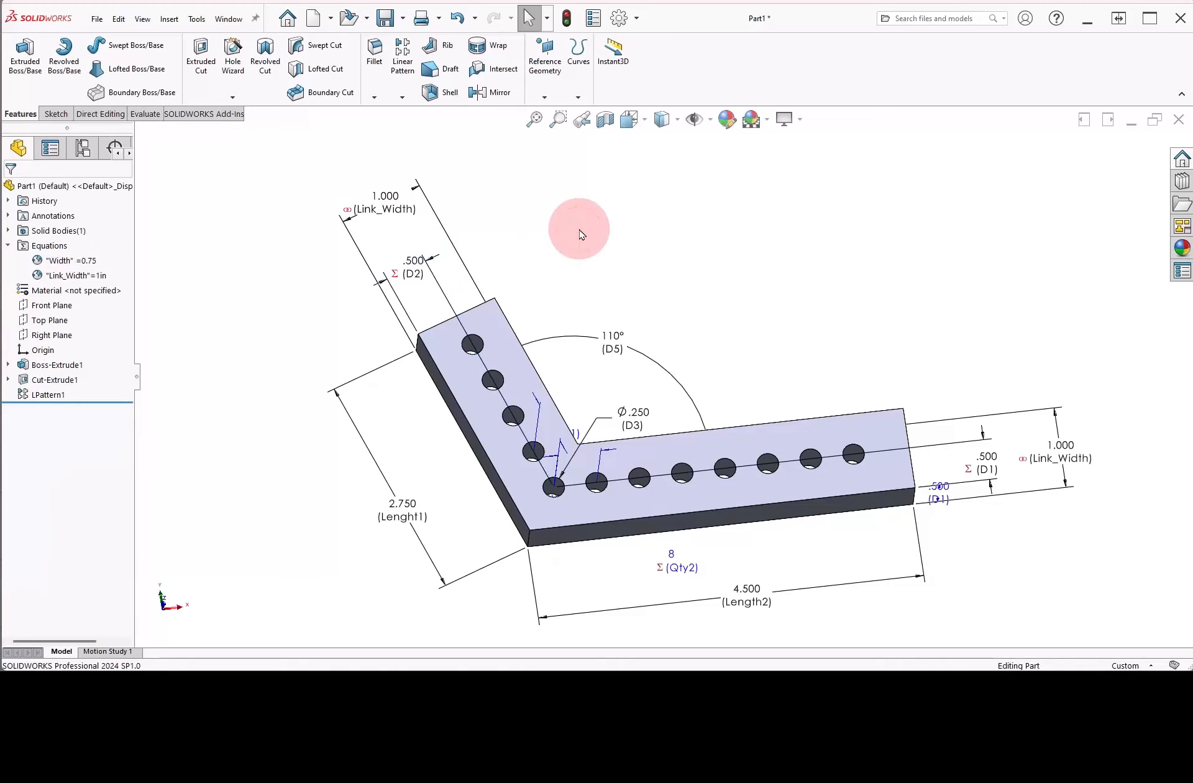
Step: Remove the - 0.375 term from the Qty1@LPattern1 and Qty2@LPattern1 equations and apply the changes
{"action": "right_click", "coordinate": [60, 251]}
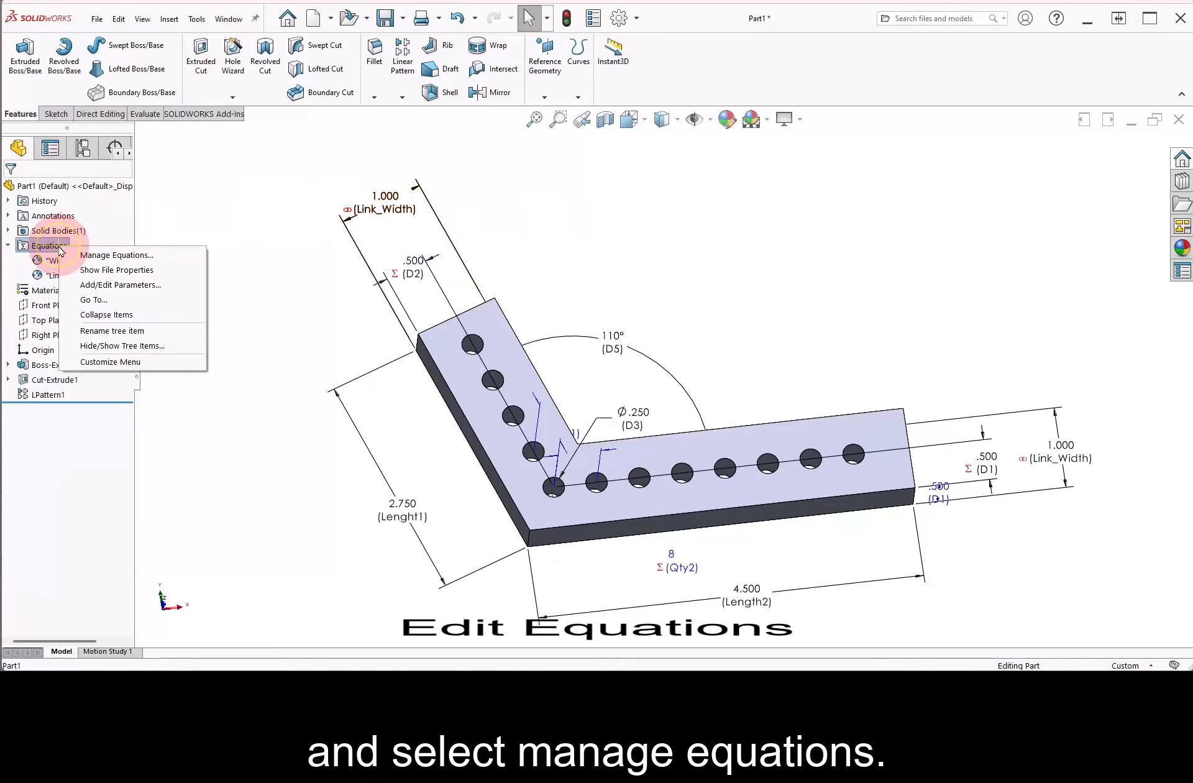
{"action": "left_click", "coordinate": [136, 255]}
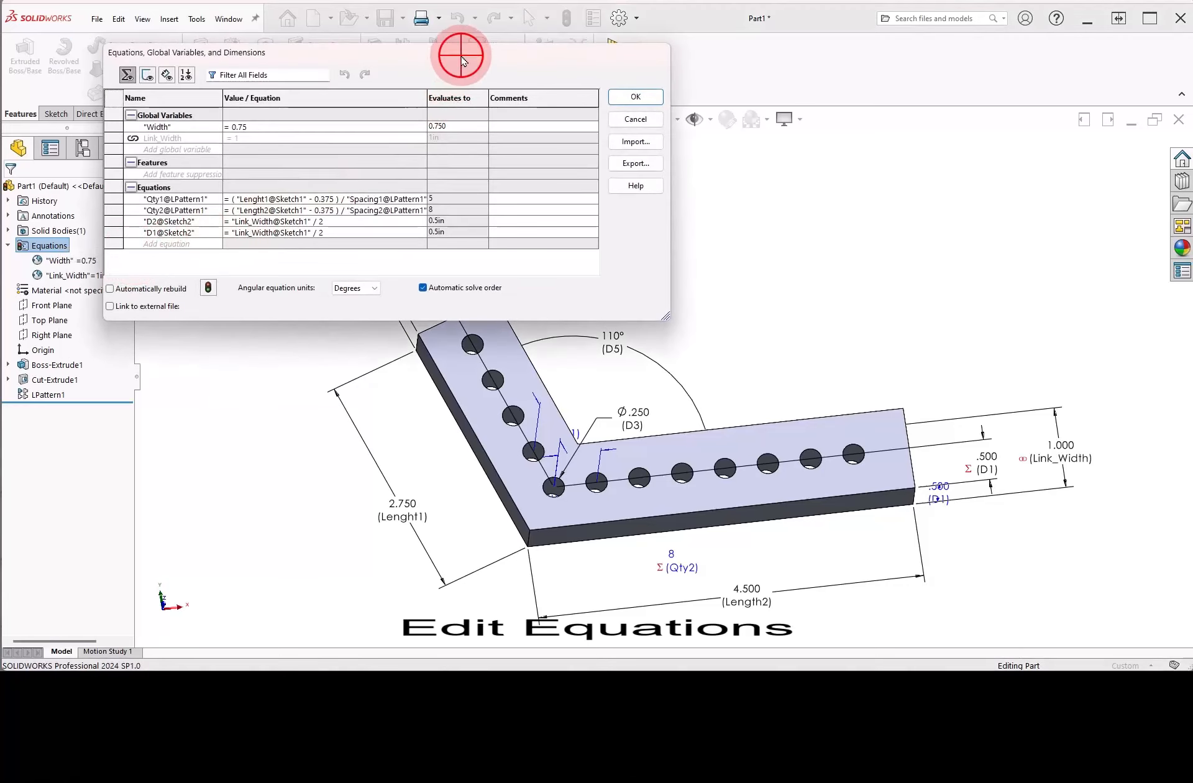
{"action": "left_click_drag", "start_coordinate": [462, 60], "coordinate": [416, 38]}
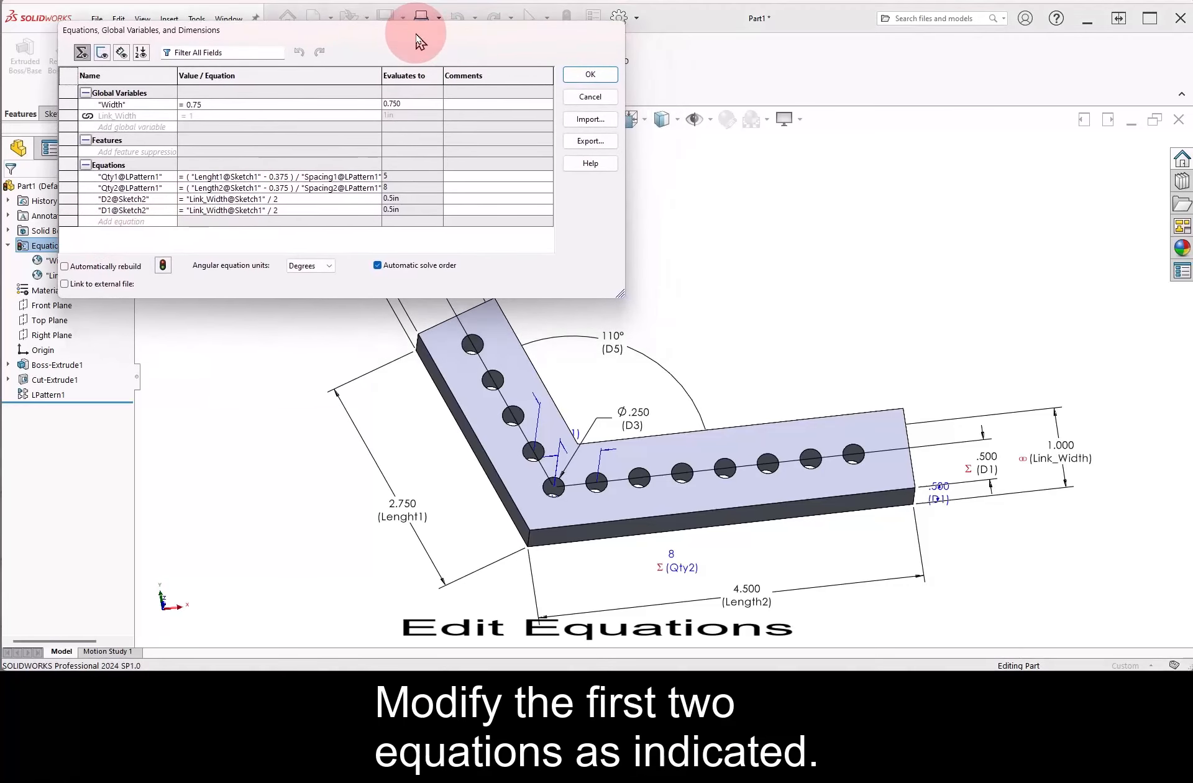
{"action": "left_click", "coordinate": [264, 178]}
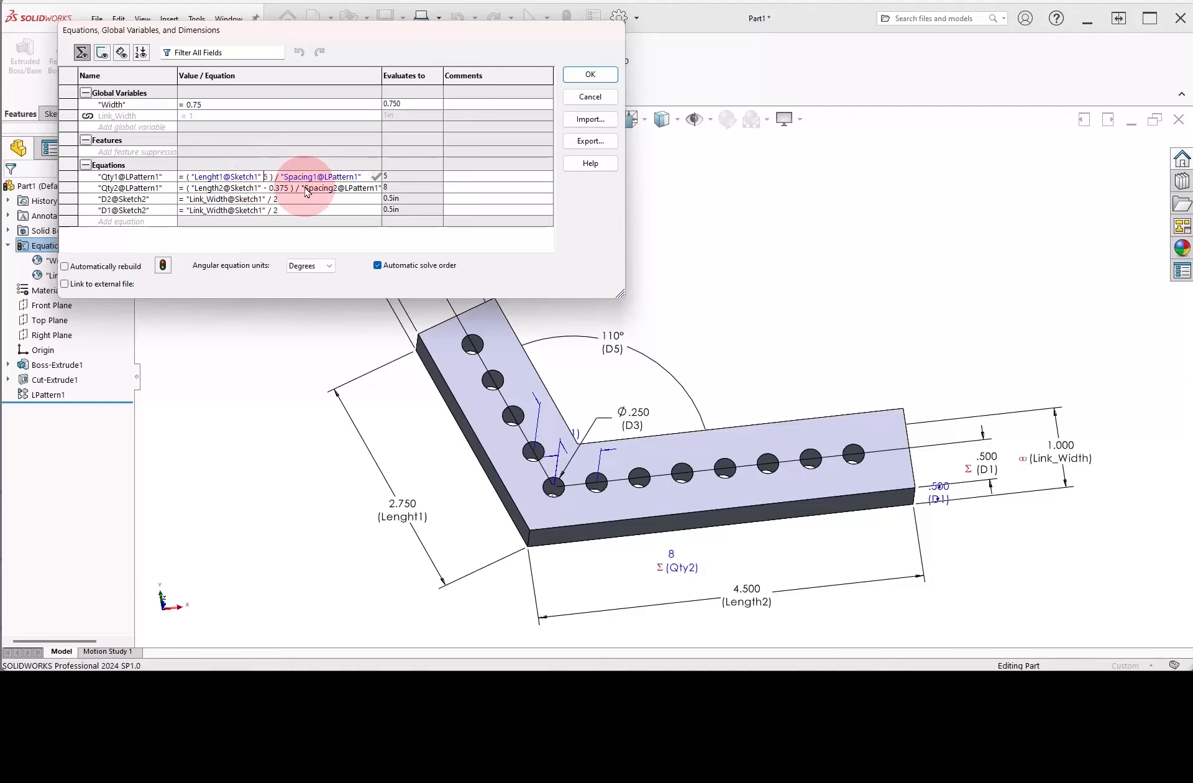
{"action": "key", "text": "Delete"}
{"action": "left_click", "coordinate": [264, 188]}
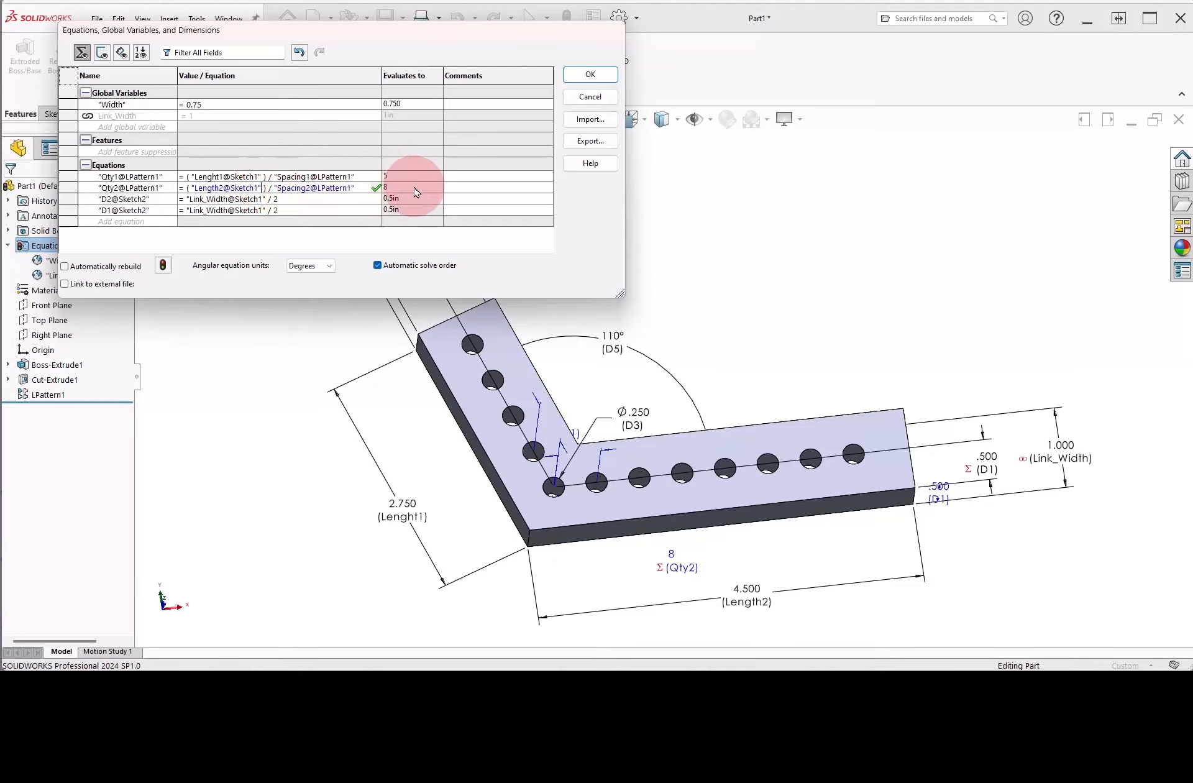
{"action": "left_click", "coordinate": [600, 75]}
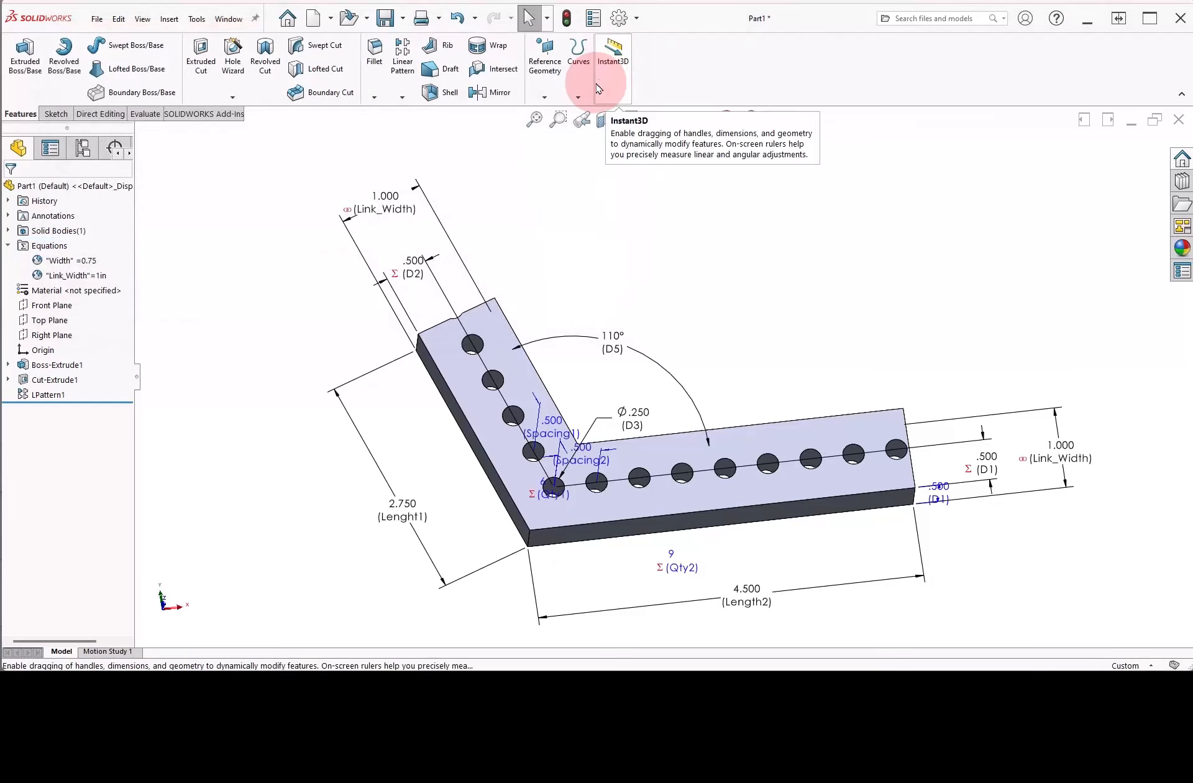
{"action": "left_click", "coordinate": [575, 164]}
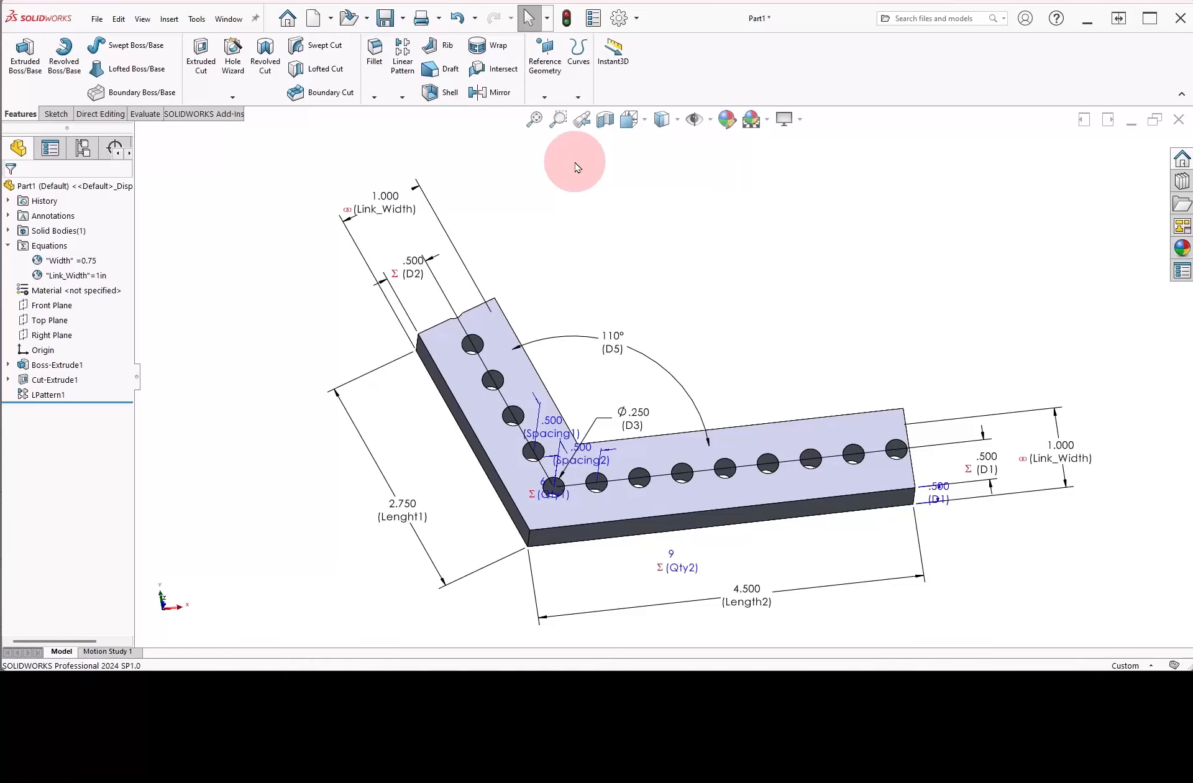
Step: Subtract 0.375 from Lenght1@Sketch1 inside the parentheses of the Qty1@LPattern1 equation
{"action": "middle_click_drag", "start_coordinate": [657, 292], "coordinate": [655, 392]}
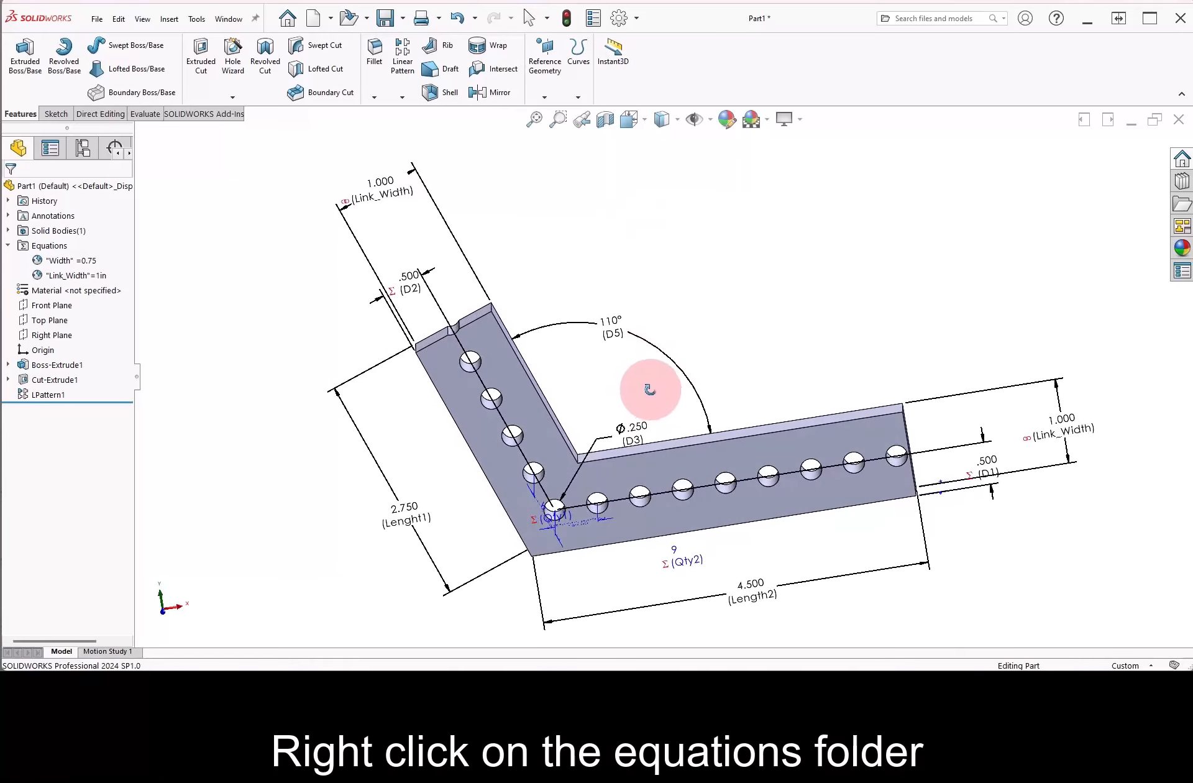
{"action": "right_click", "coordinate": [59, 246]}
{"action": "left_click", "coordinate": [118, 251]}
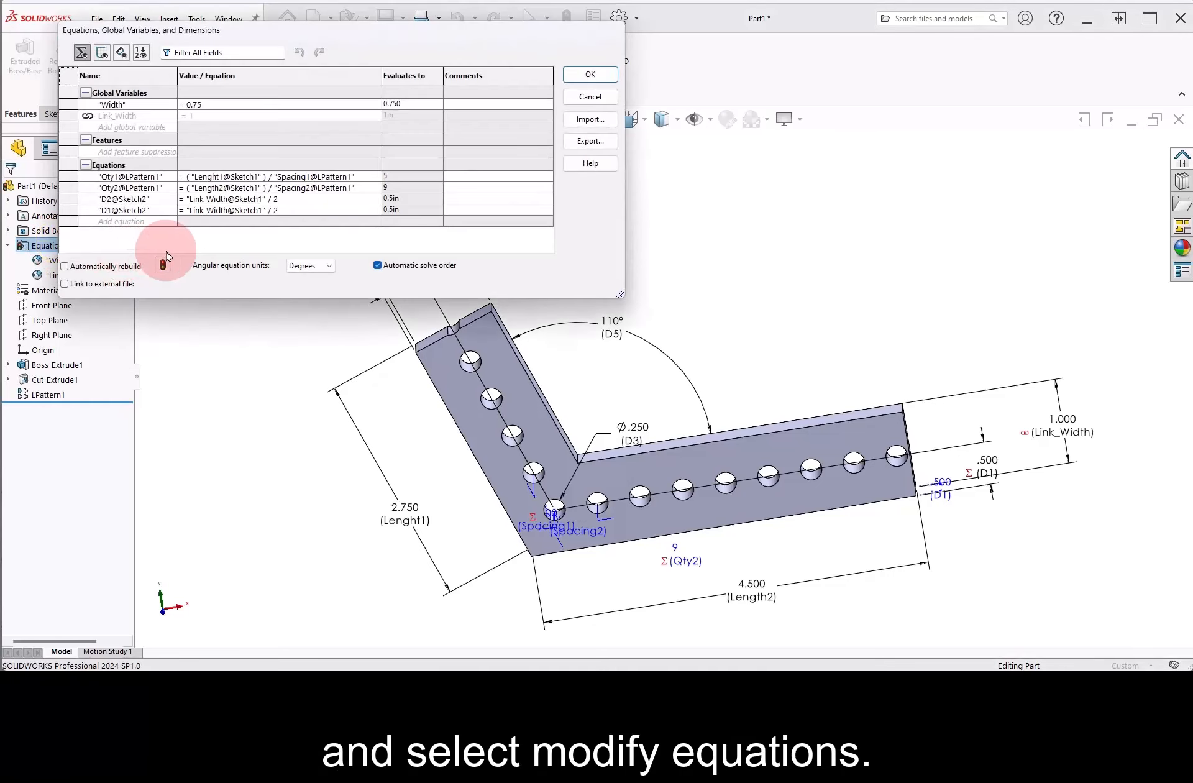
{"action": "left_click", "coordinate": [297, 176]}
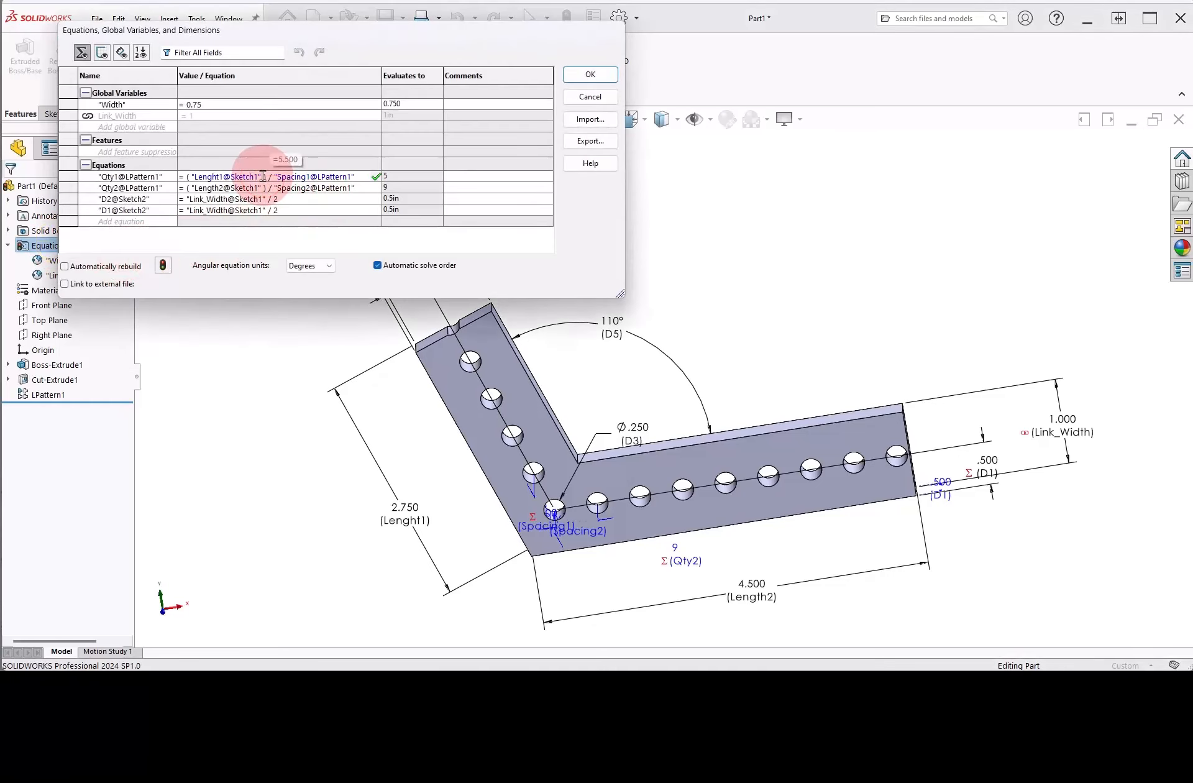
{"action": "left_click", "coordinate": [320, 173]}
{"action": "type", "text": "-0.375"}
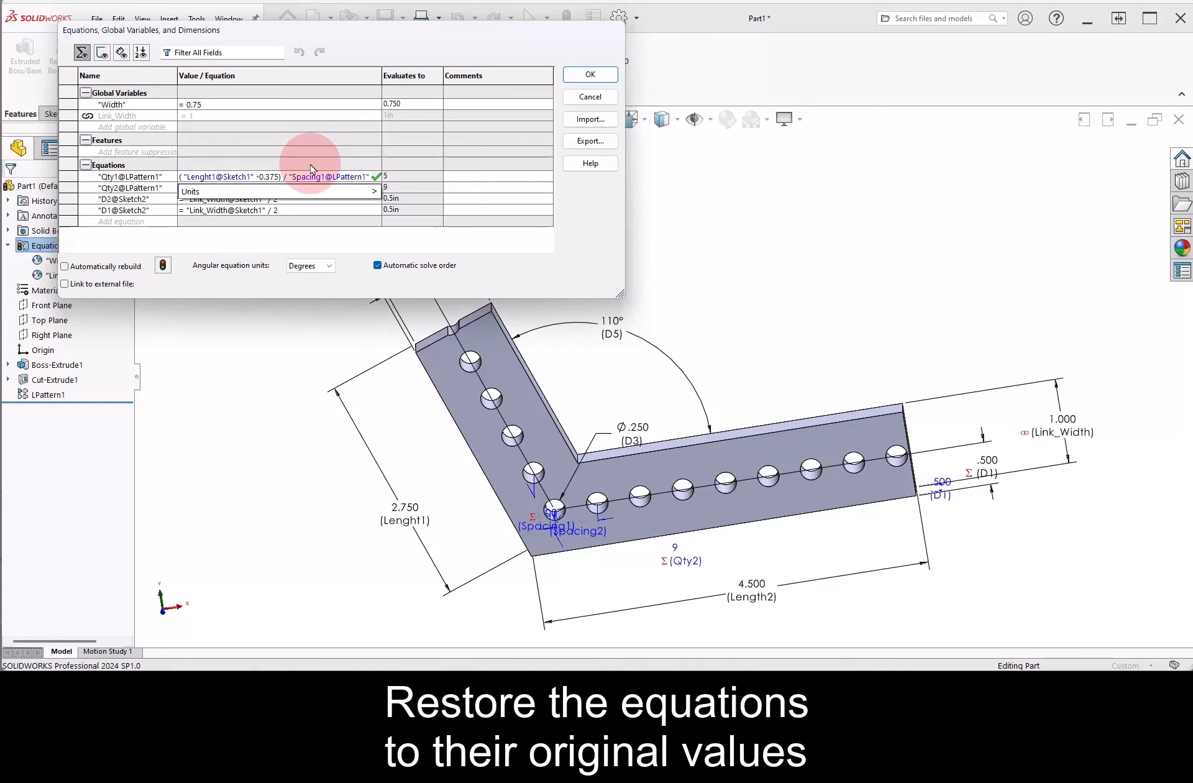
{"action": "left_click", "coordinate": [412, 173]}
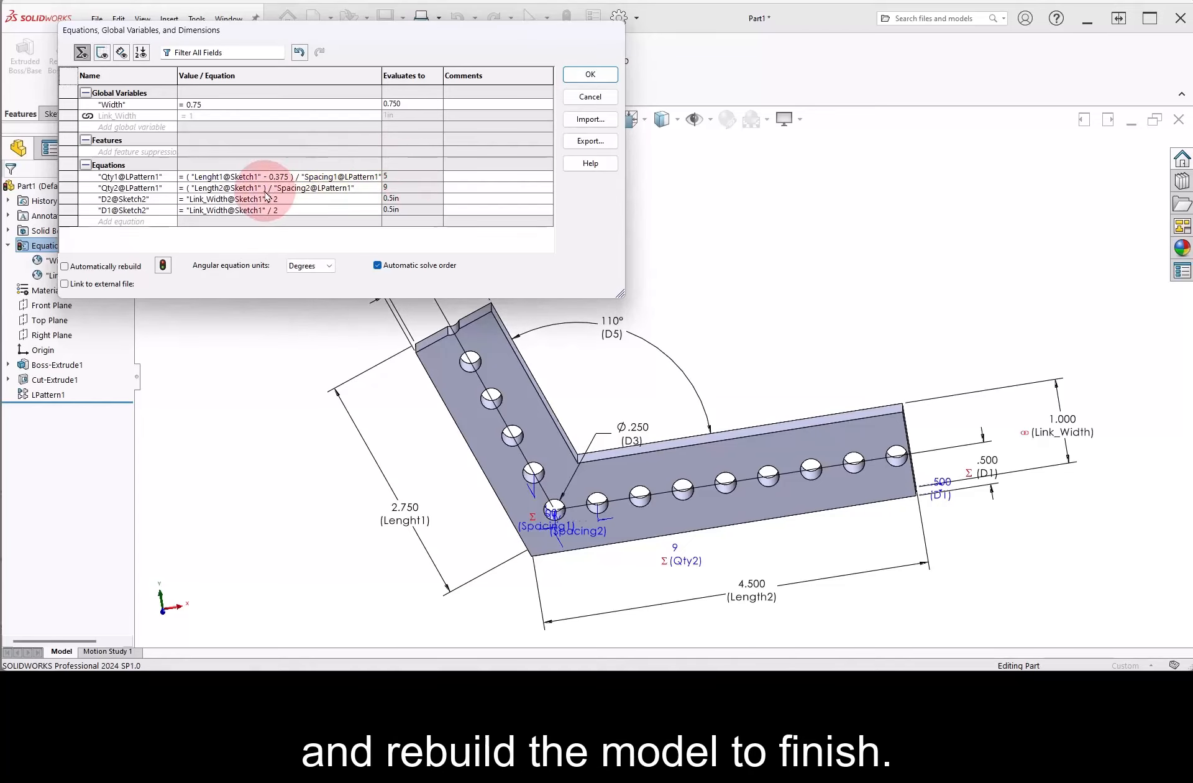
Step: Subtract 0.375 from Length2@Sketch1 inside the parentheses of the Qty2@LPattern1 equation, rebuild the model and accept the equations
{"action": "left_click", "coordinate": [368, 192]}
{"action": "type", "text": "- 0.3"}
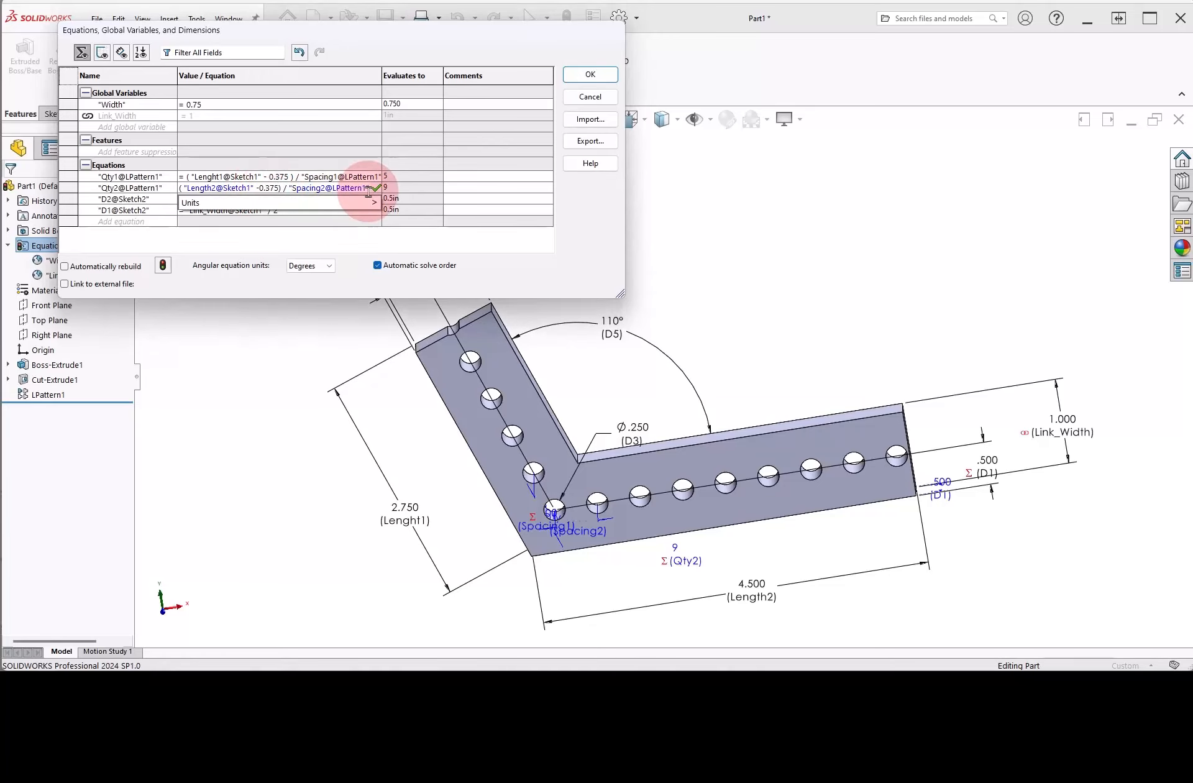
{"action": "type", "text": "75"}
{"action": "key", "text": "Tab"}
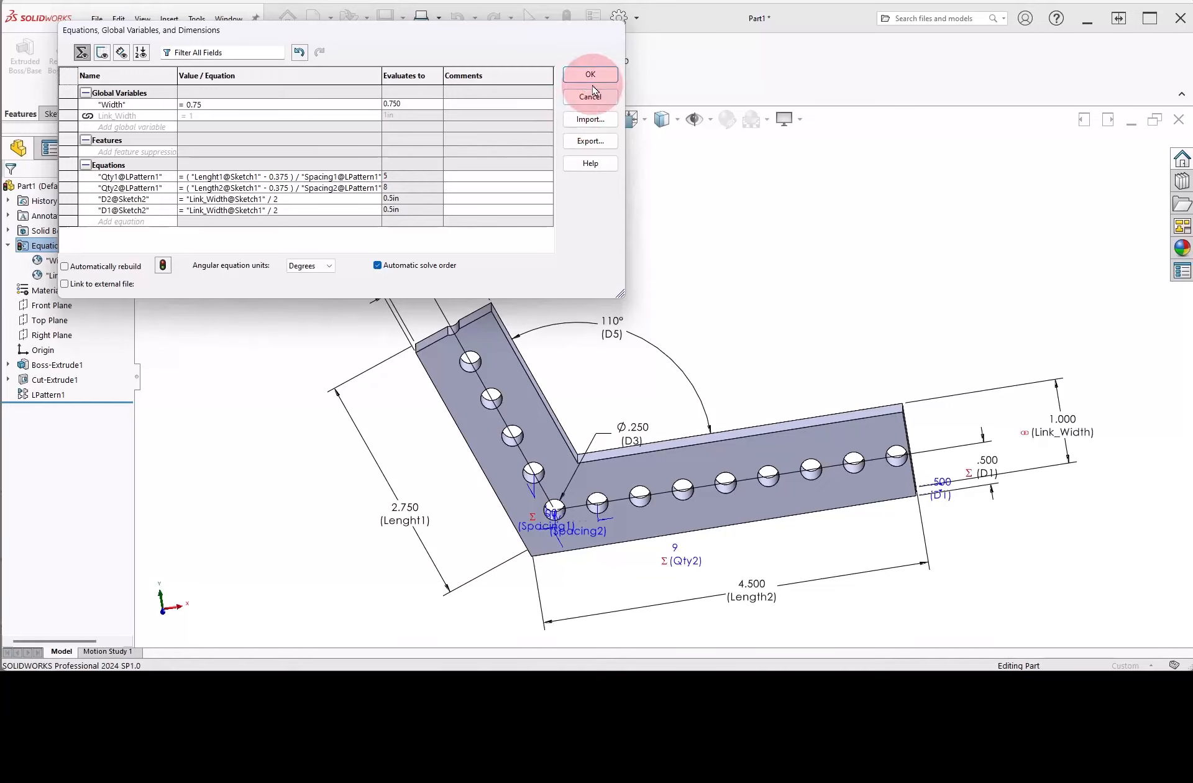
{"action": "left_click", "coordinate": [167, 270]}
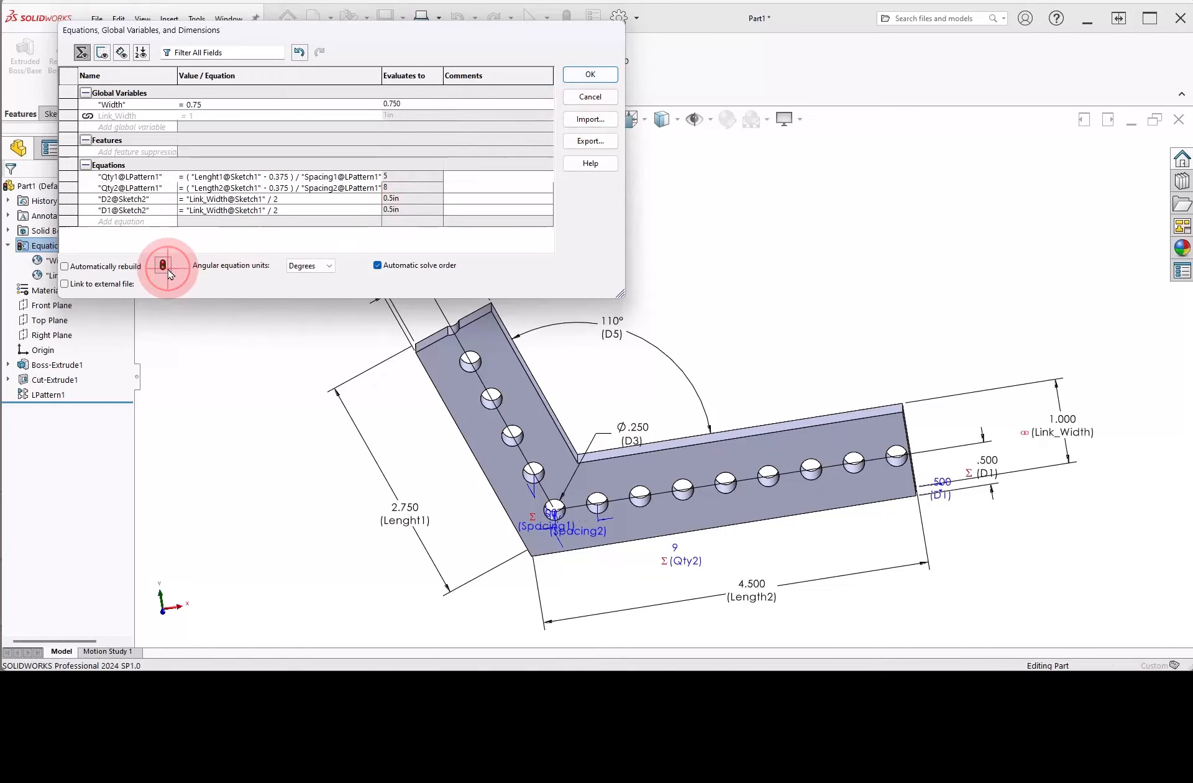
{"action": "left_click", "coordinate": [583, 94]}
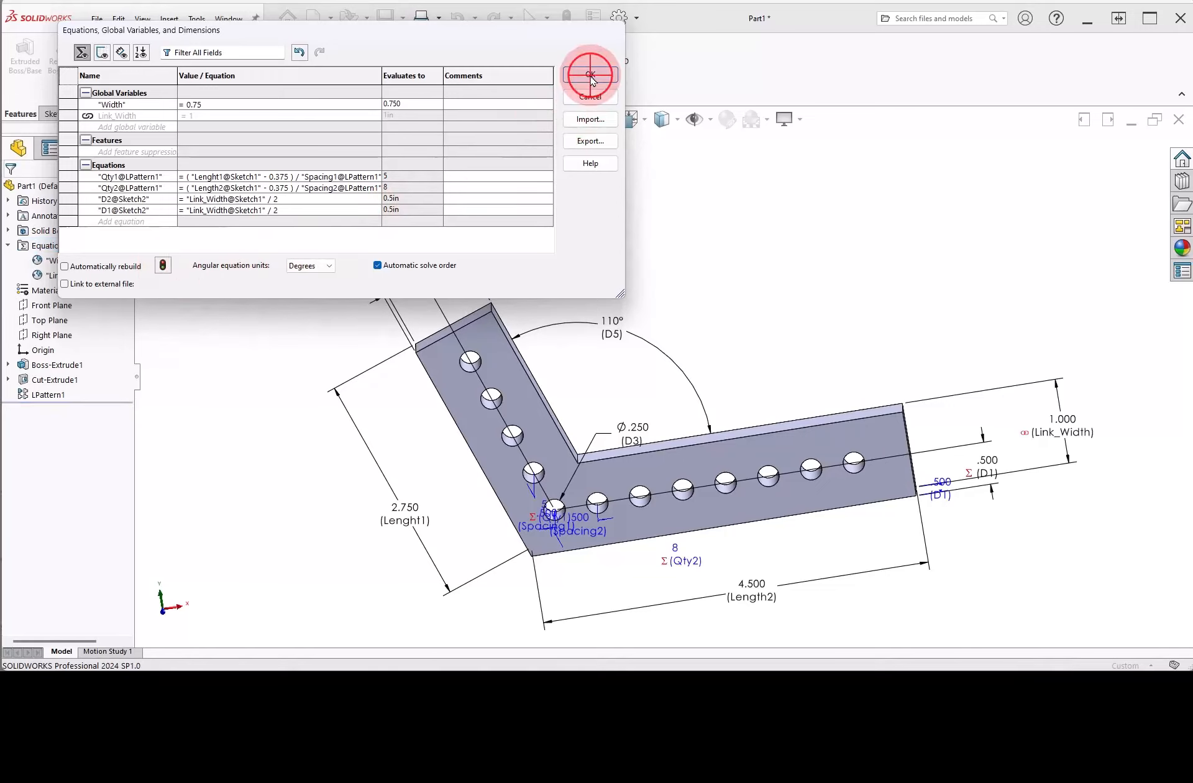
{"action": "left_click", "coordinate": [590, 76]}
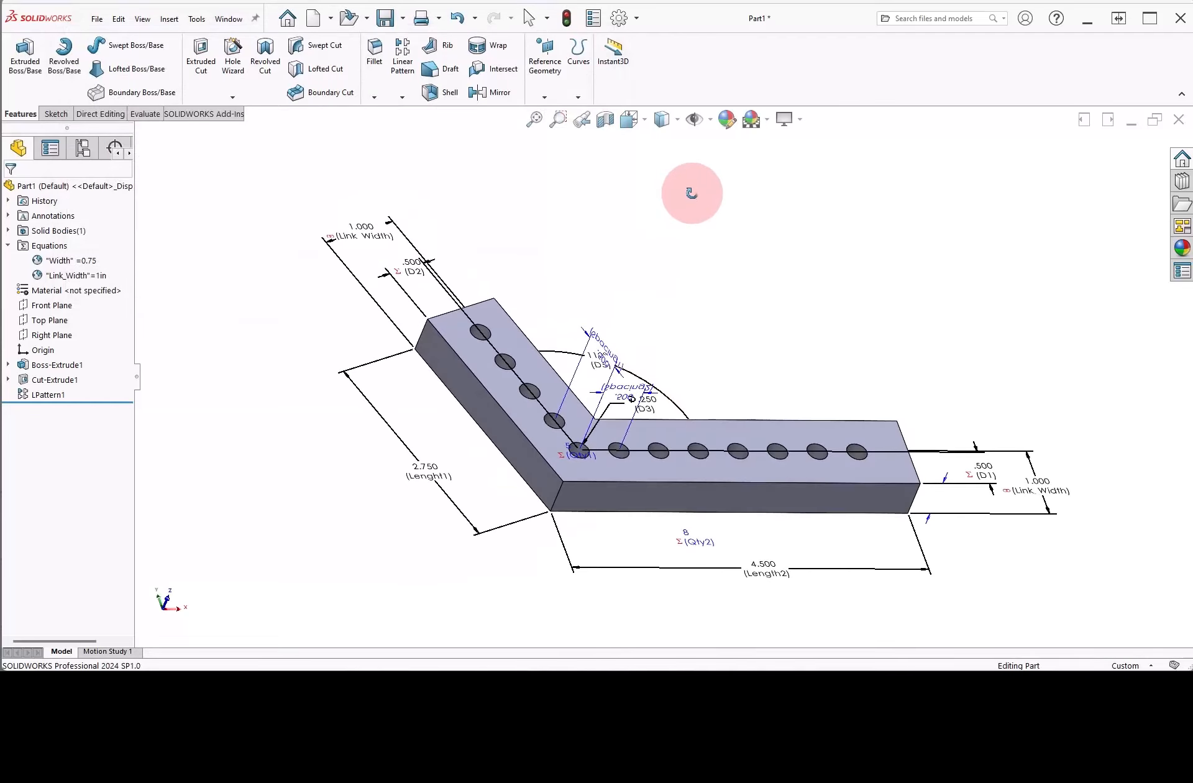